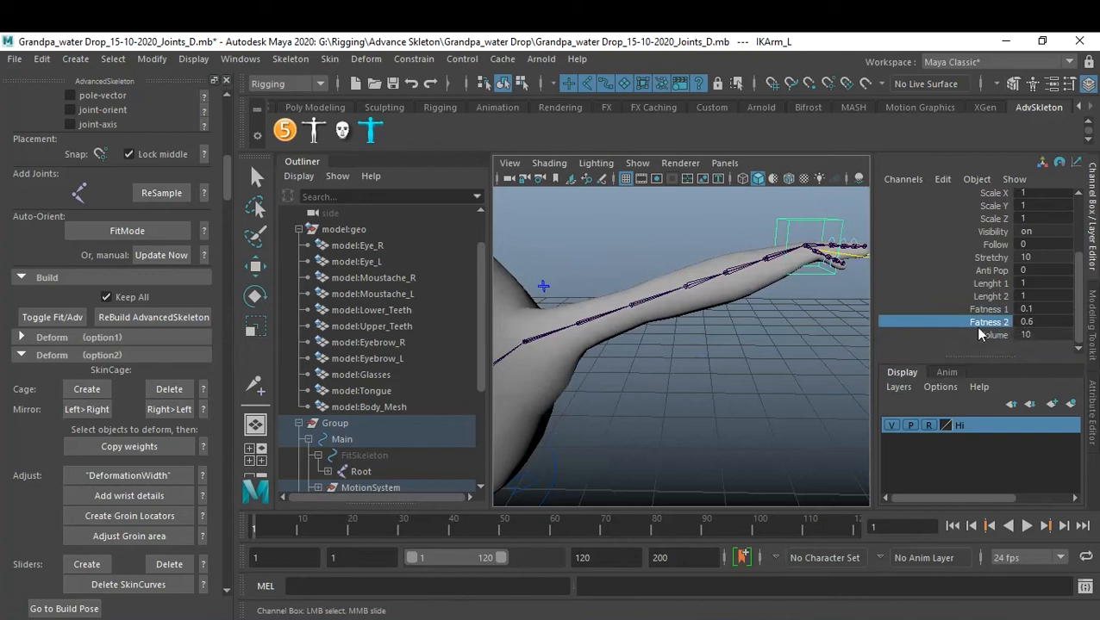
pyautogui.click(991, 336)
pyautogui.moveTo(744, 386); pyautogui.dragTo(682, 398, button='middle')
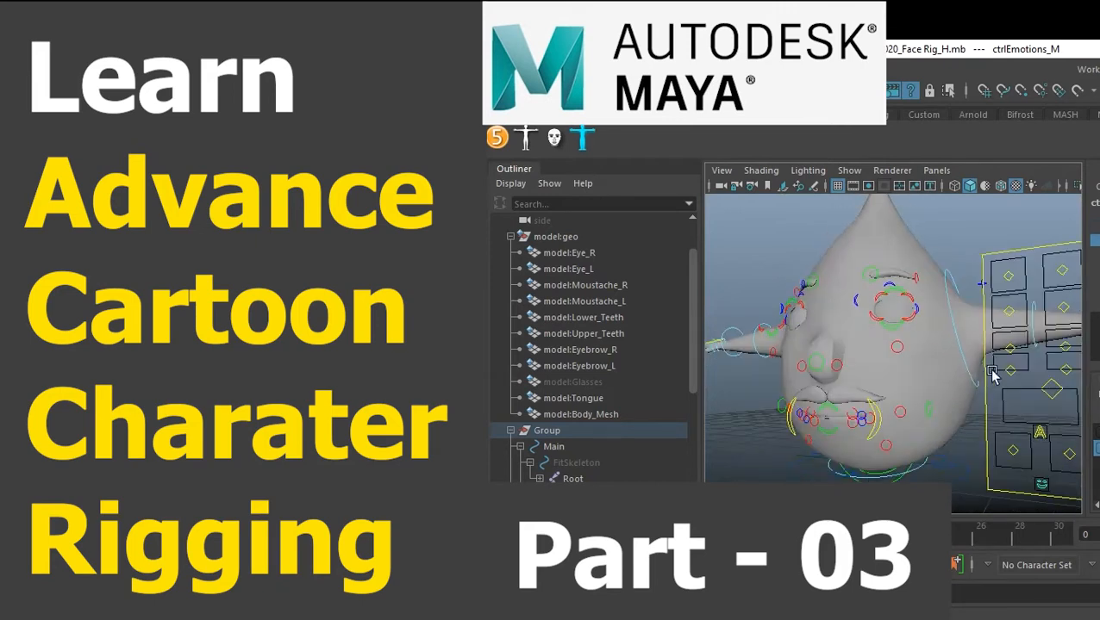
pyautogui.moveTo(938, 369); pyautogui.dragTo(858, 377, button='middle')
pyautogui.click(1095, 253)
pyautogui.click(1094, 266)
pyautogui.moveTo(962, 333); pyautogui.dragTo(876, 353, button='middle')
pyautogui.click(1095, 279)
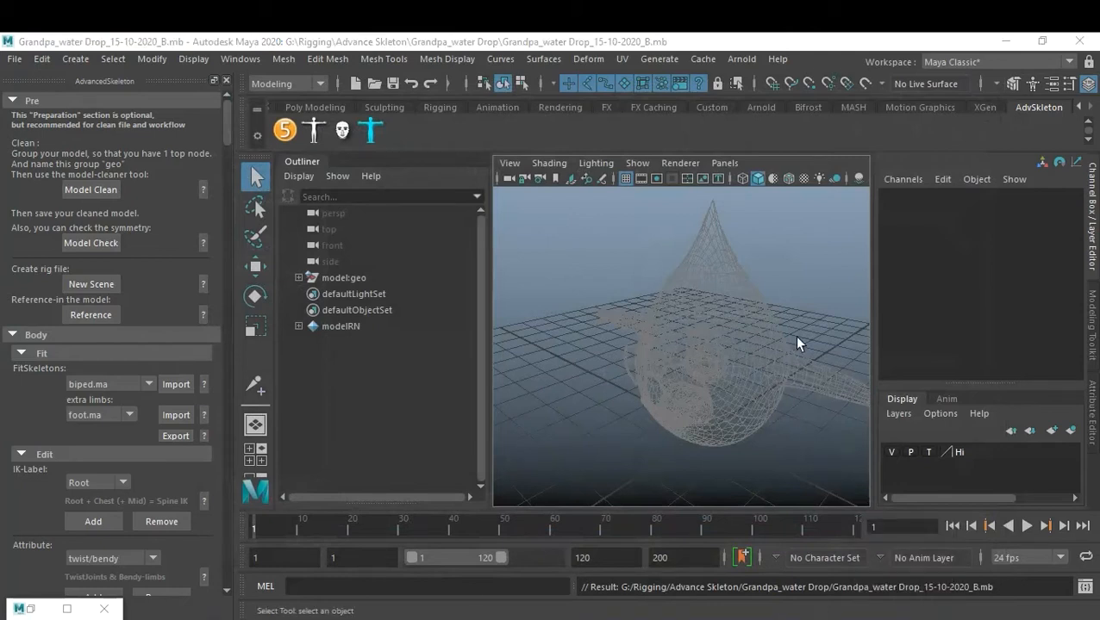
# Take the Hi layer out of template display, toggle its visibility, and inspect the shaded character model from several angles.
pyautogui.moveTo(768, 298)
pyautogui.keyDown('alt'); pyautogui.mouseDown()
pyautogui.moveTo(726, 296)
pyautogui.moveTo(755, 304)
pyautogui.mouseUp(); pyautogui.keyUp('alt')
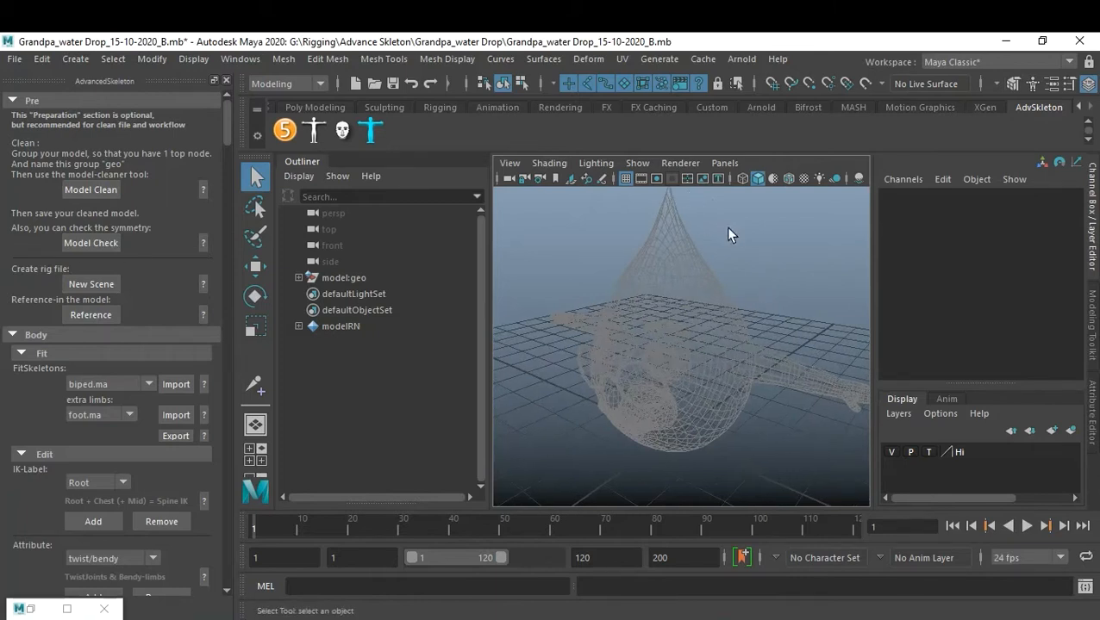
pyautogui.click(928, 454)
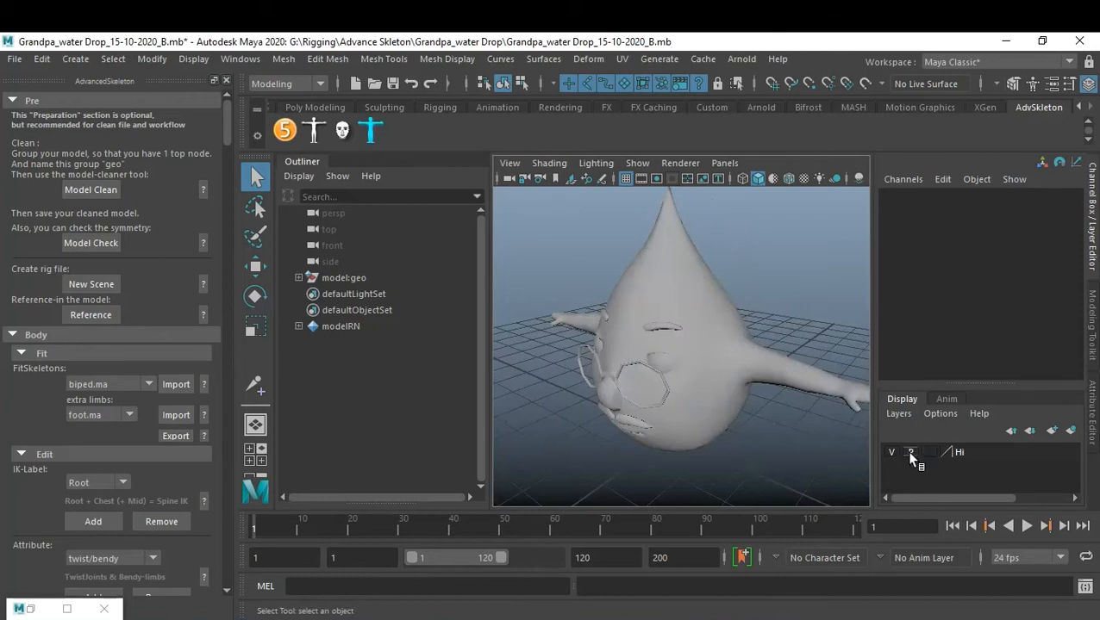
pyautogui.click(894, 450)
pyautogui.click(893, 450)
pyautogui.click(893, 450)
pyautogui.click(893, 451)
pyautogui.click(893, 451)
pyautogui.click(894, 450)
pyautogui.keyDown('alt'); pyautogui.moveTo(655, 388); pyautogui.dragTo(729, 383); pyautogui.keyUp('alt')
pyautogui.keyDown('alt'); pyautogui.moveTo(729, 383); pyautogui.dragTo(689, 371, button='right'); pyautogui.keyUp('alt')
pyautogui.keyDown('alt'); pyautogui.moveTo(724, 366); pyautogui.dragTo(694, 361); pyautogui.keyUp('alt')
pyautogui.keyDown('alt'); pyautogui.moveTo(695, 361); pyautogui.dragTo(738, 378, button='right'); pyautogui.keyUp('alt')
pyautogui.moveTo(738, 377)
pyautogui.keyDown('alt'); pyautogui.mouseDown()
pyautogui.moveTo(799, 362)
pyautogui.moveTo(751, 380)
pyautogui.mouseUp(); pyautogui.keyUp('alt')
pyautogui.keyDown('alt'); pyautogui.moveTo(738, 327); pyautogui.dragTo(663, 316, button='right'); pyautogui.keyUp('alt')
pyautogui.keyDown('alt'); pyautogui.moveTo(663, 316); pyautogui.dragTo(726, 315); pyautogui.keyUp('alt')
# Cycle the Hi layer's display type back to Template so the character model is shown as wireframe.
pyautogui.click(928, 452)
pyautogui.click(928, 452)
pyautogui.click(928, 453)
pyautogui.click(928, 453)
pyautogui.keyDown('alt'); pyautogui.moveTo(739, 410); pyautogui.dragTo(661, 434); pyautogui.keyUp('alt')
pyautogui.scroll(3, 725, 412)
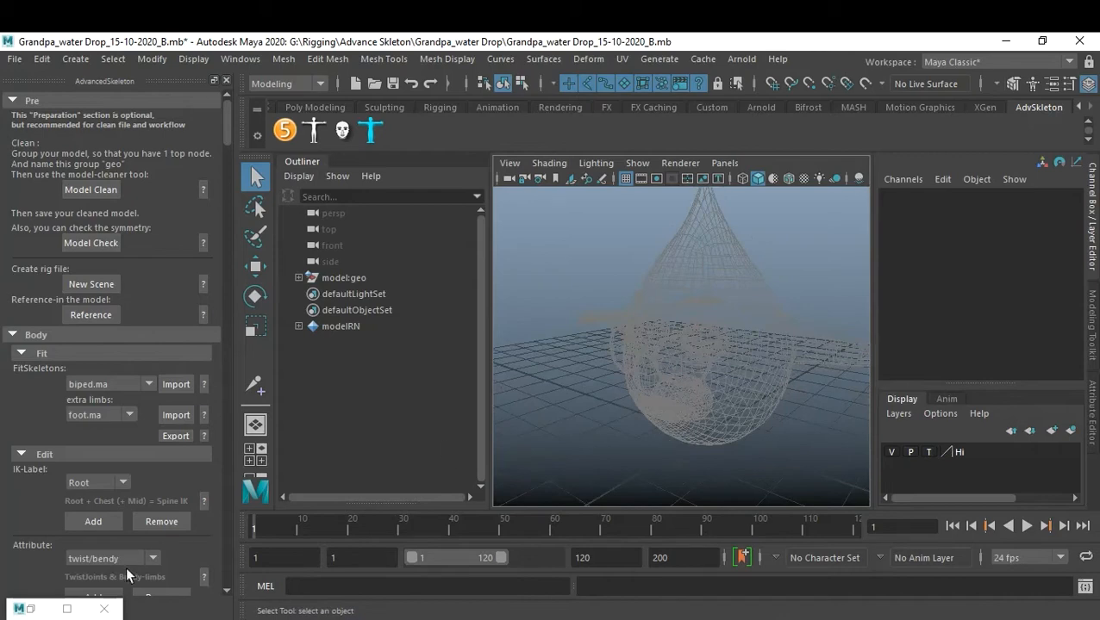
# Switch to the Google Meet call in the browser, admit the waiting participant, and return to Maya.
pyautogui.moveTo(119, 618)
pyautogui.click(117, 591)
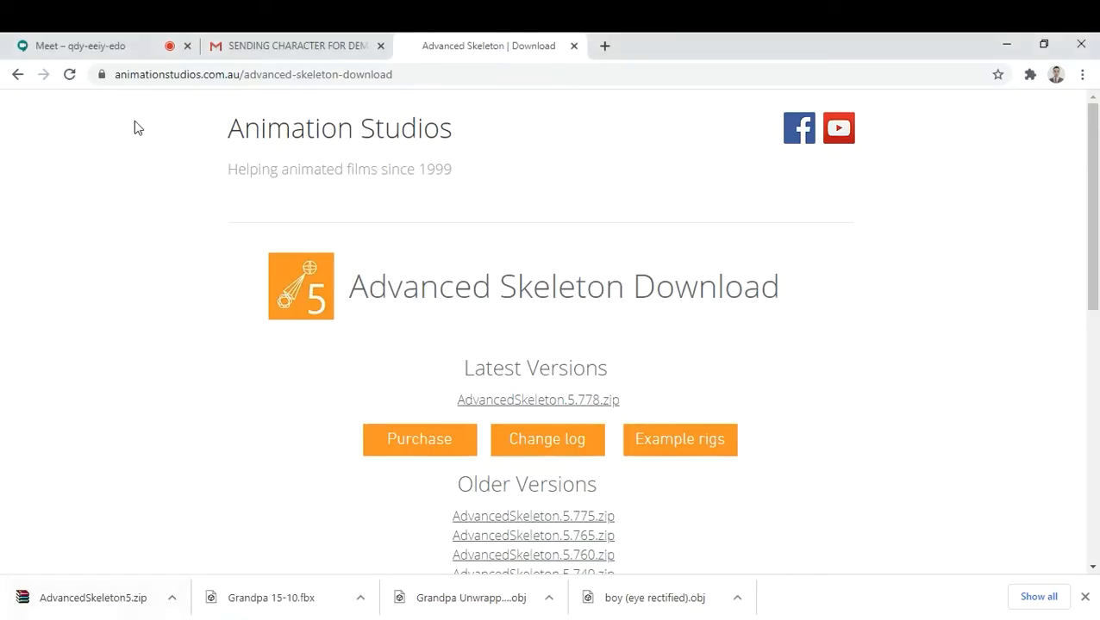
pyautogui.click(95, 49)
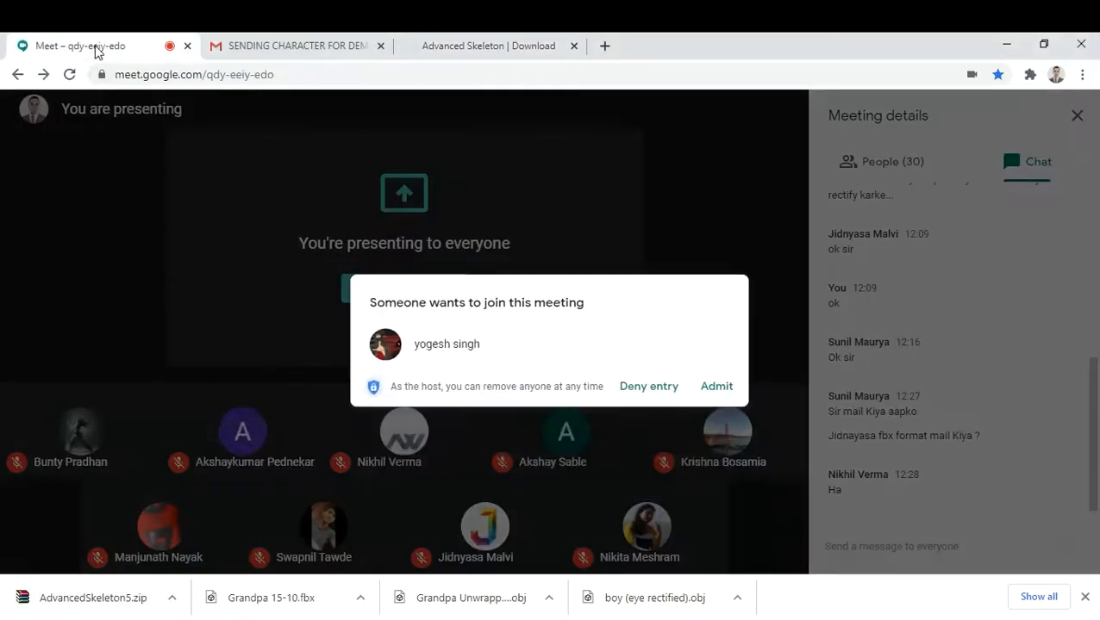
pyautogui.click(714, 379)
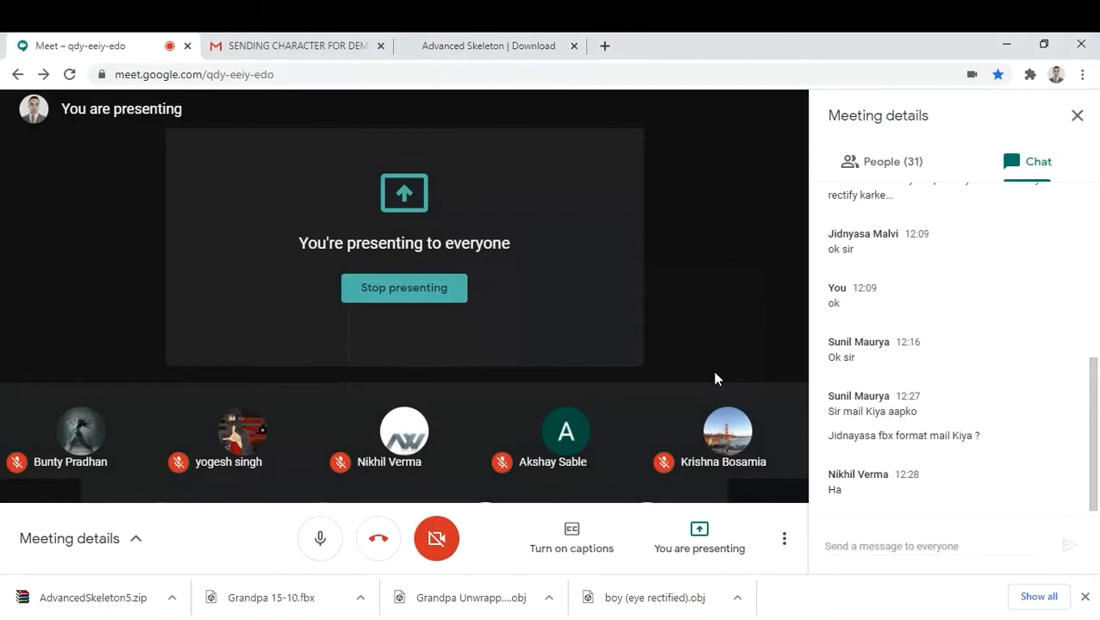
pyautogui.click(995, 49)
# Choose biped.ma from the AdvancedSkeleton FitSkeletons and import it into the scene.
pyautogui.moveTo(763, 338)
pyautogui.keyDown('alt'); pyautogui.mouseDown()
pyautogui.moveTo(650, 322)
pyautogui.moveTo(634, 333)
pyautogui.moveTo(766, 344)
pyautogui.mouseUp(); pyautogui.keyUp('alt')
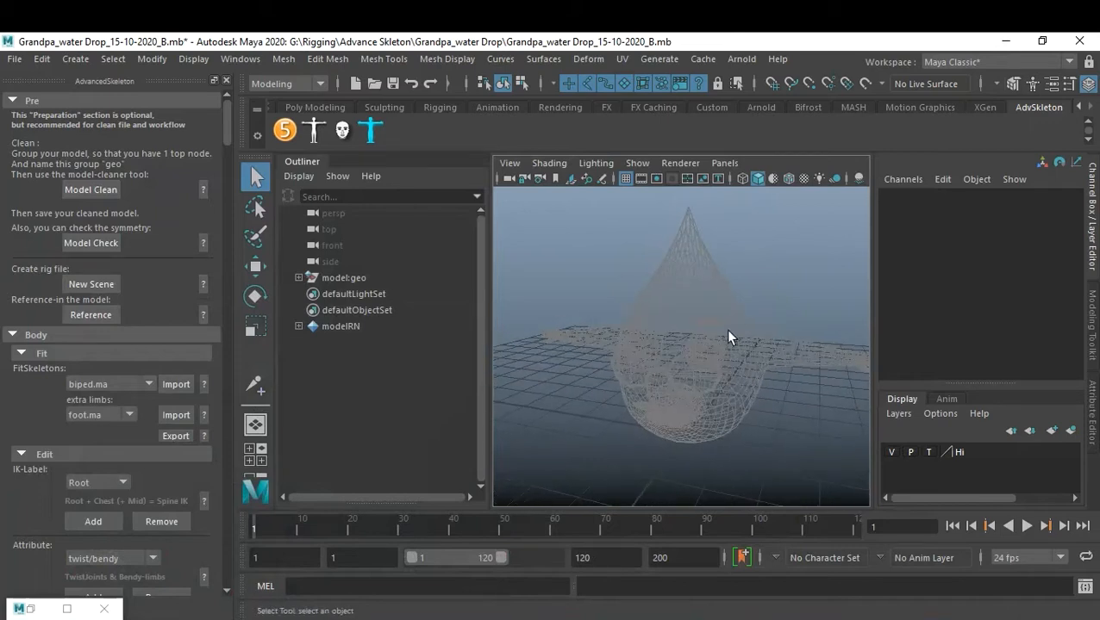
pyautogui.click(131, 383)
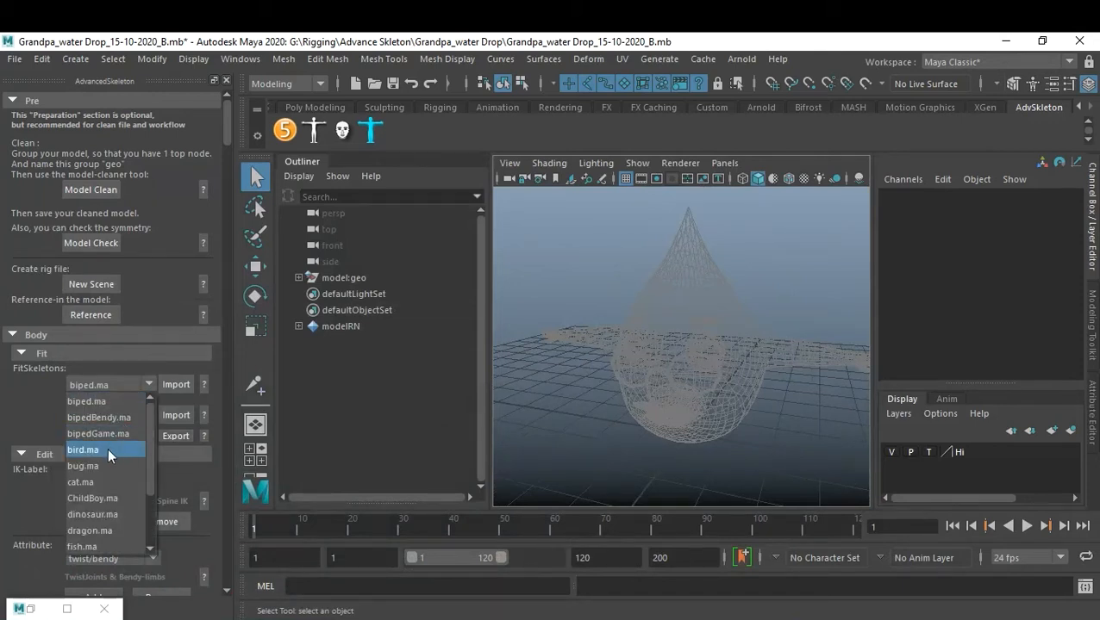
pyautogui.scroll(-2, 108, 515)
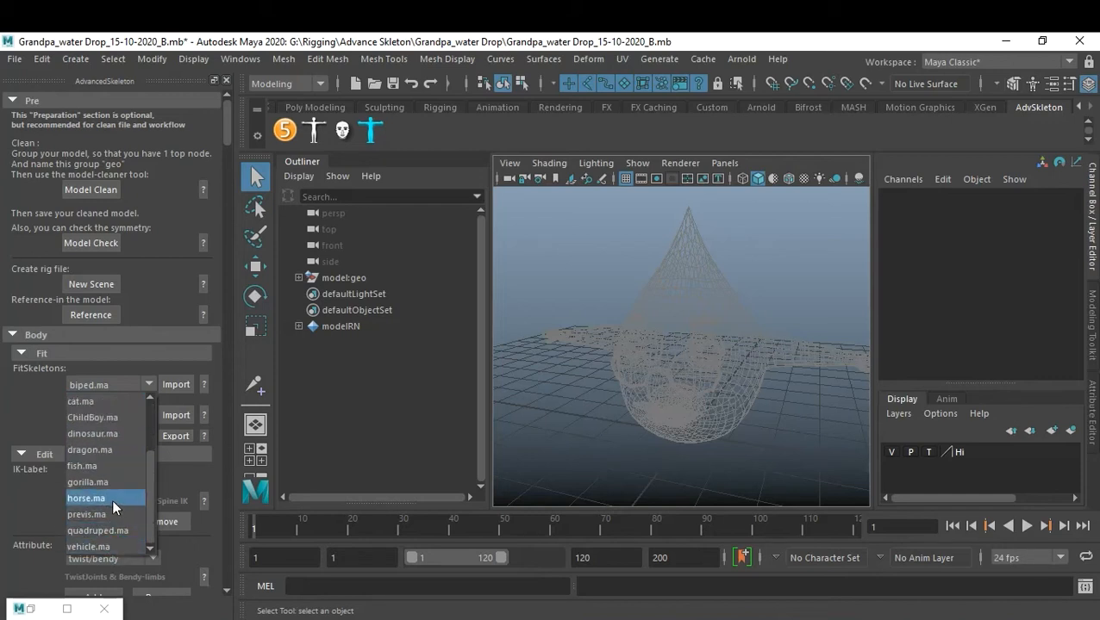
pyautogui.scroll(2, 112, 497)
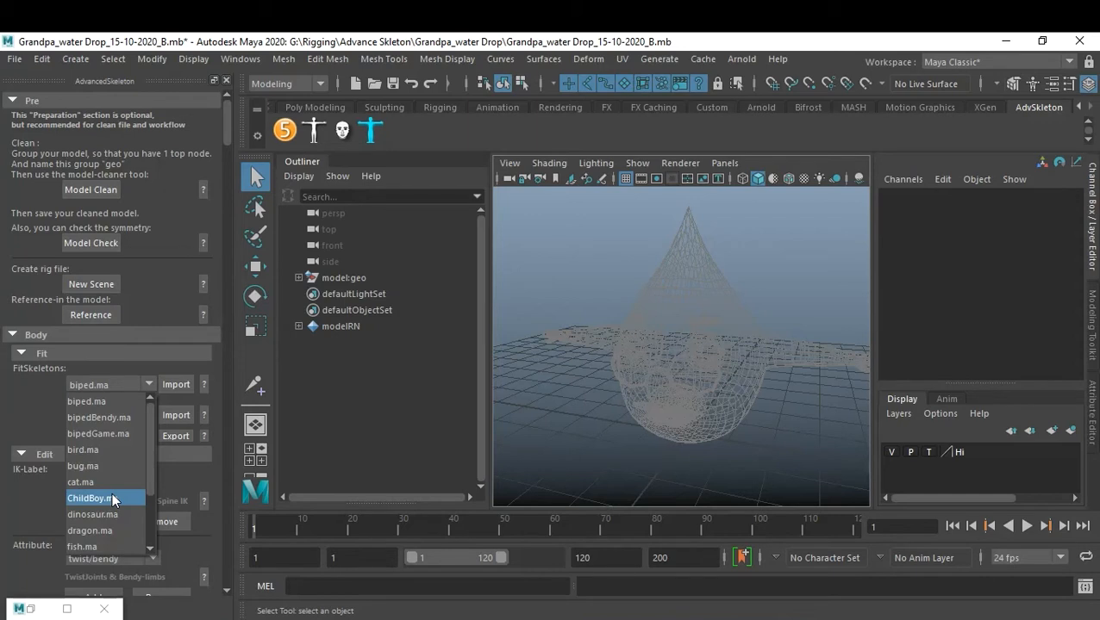
pyautogui.click(114, 403)
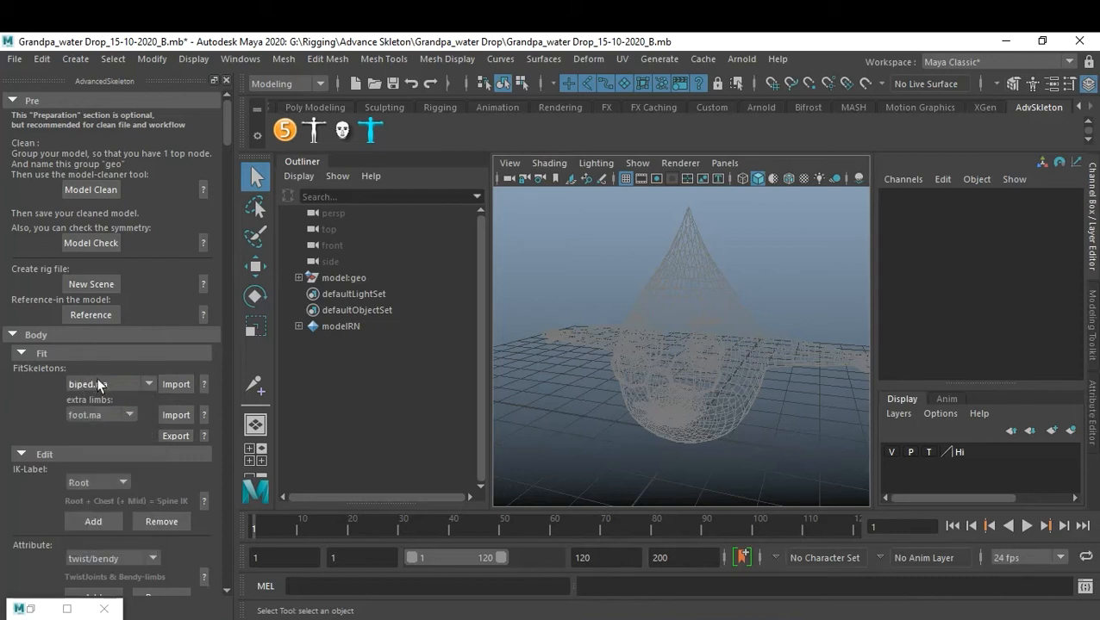
pyautogui.click(175, 384)
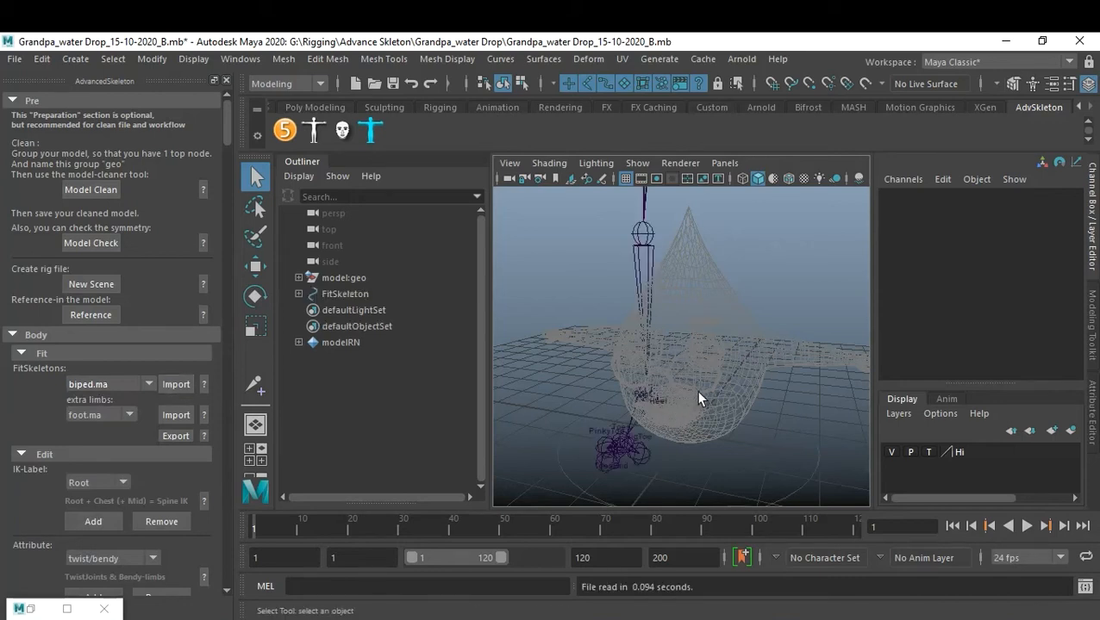
# Examine the imported fit skeleton's overall size and joint chains in relation to the character model.
pyautogui.keyDown('alt'); pyautogui.moveTo(748, 397); pyautogui.dragTo(714, 385, button='right'); pyautogui.keyUp('alt')
pyautogui.keyDown('alt'); pyautogui.moveTo(651, 317); pyautogui.dragTo(653, 333, button='middle'); pyautogui.keyUp('alt')
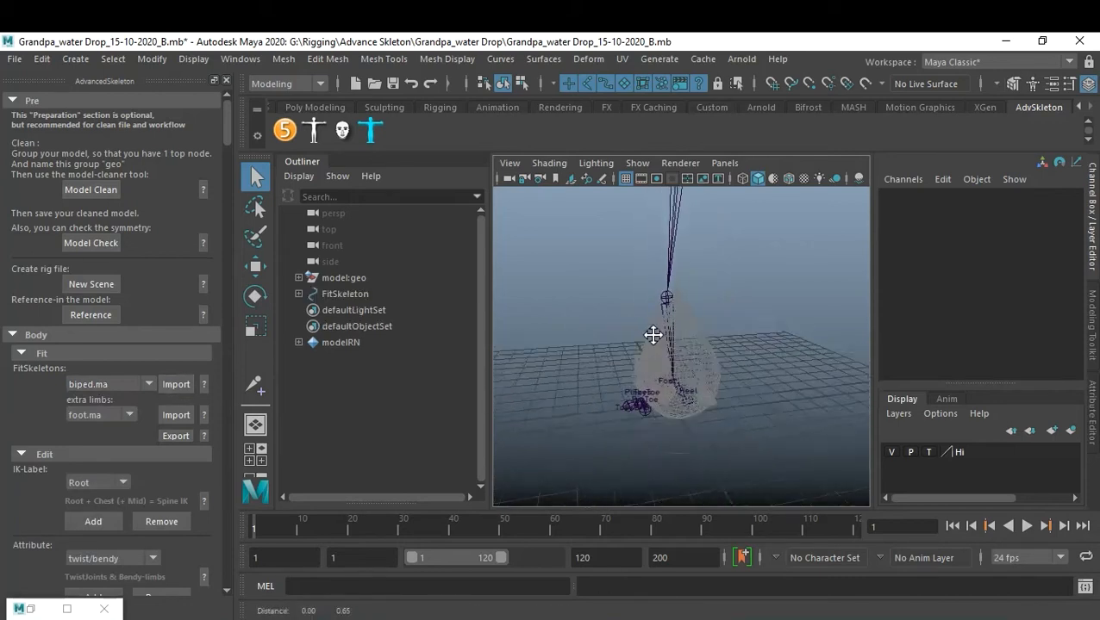
pyautogui.keyDown('alt'); pyautogui.moveTo(689, 371); pyautogui.dragTo(610, 369, button='right'); pyautogui.keyUp('alt')
pyautogui.keyDown('alt'); pyautogui.moveTo(609, 369); pyautogui.dragTo(740, 372); pyautogui.keyUp('alt')
pyautogui.keyDown('alt'); pyautogui.moveTo(739, 372); pyautogui.dragTo(747, 396, button='middle'); pyautogui.keyUp('alt')
pyautogui.keyDown('alt'); pyautogui.moveTo(746, 395); pyautogui.dragTo(791, 383); pyautogui.keyUp('alt')
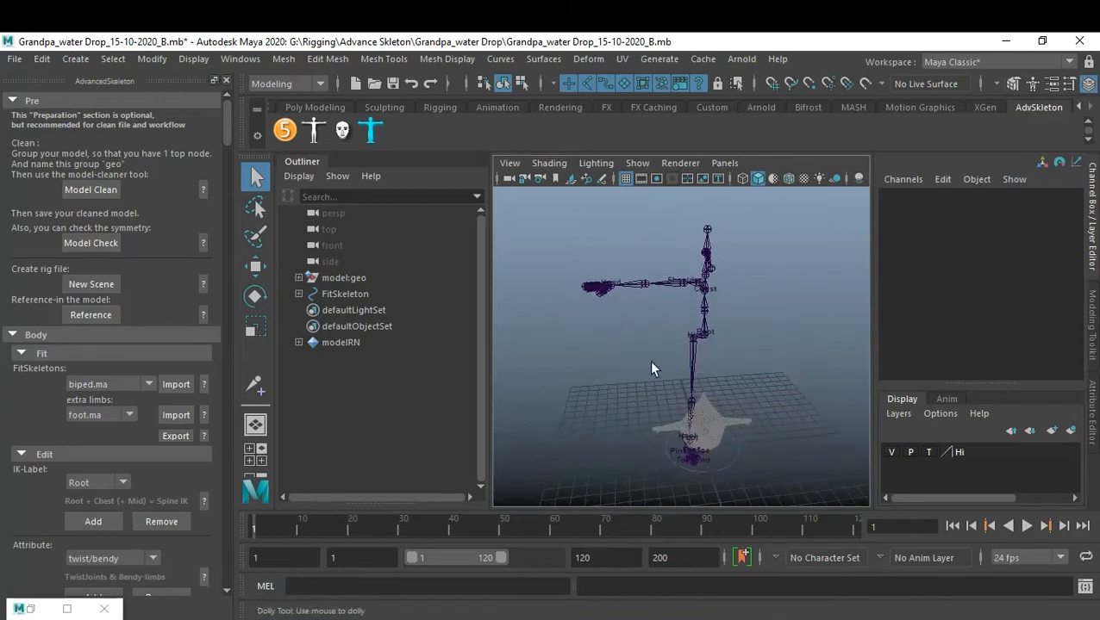
pyautogui.keyDown('alt'); pyautogui.moveTo(651, 362); pyautogui.dragTo(757, 366, button='right'); pyautogui.keyUp('alt')
pyautogui.keyDown('alt'); pyautogui.moveTo(756, 365); pyautogui.dragTo(759, 426, button='middle'); pyautogui.keyUp('alt')
pyautogui.keyDown('alt'); pyautogui.moveTo(758, 426); pyautogui.dragTo(743, 371, button='right'); pyautogui.keyUp('alt')
pyautogui.keyDown('alt'); pyautogui.moveTo(743, 377); pyautogui.dragTo(747, 423); pyautogui.keyUp('alt')
pyautogui.keyDown('alt'); pyautogui.moveTo(746, 417); pyautogui.dragTo(724, 403, button='right'); pyautogui.keyUp('alt')
pyautogui.keyDown('alt'); pyautogui.moveTo(725, 343); pyautogui.dragTo(728, 394, button='middle'); pyautogui.keyUp('alt')
pyautogui.keyDown('alt'); pyautogui.moveTo(727, 394); pyautogui.dragTo(797, 376); pyautogui.keyUp('alt')
pyautogui.keyDown('alt'); pyautogui.moveTo(758, 379); pyautogui.dragTo(806, 390, button='right'); pyautogui.keyUp('alt')
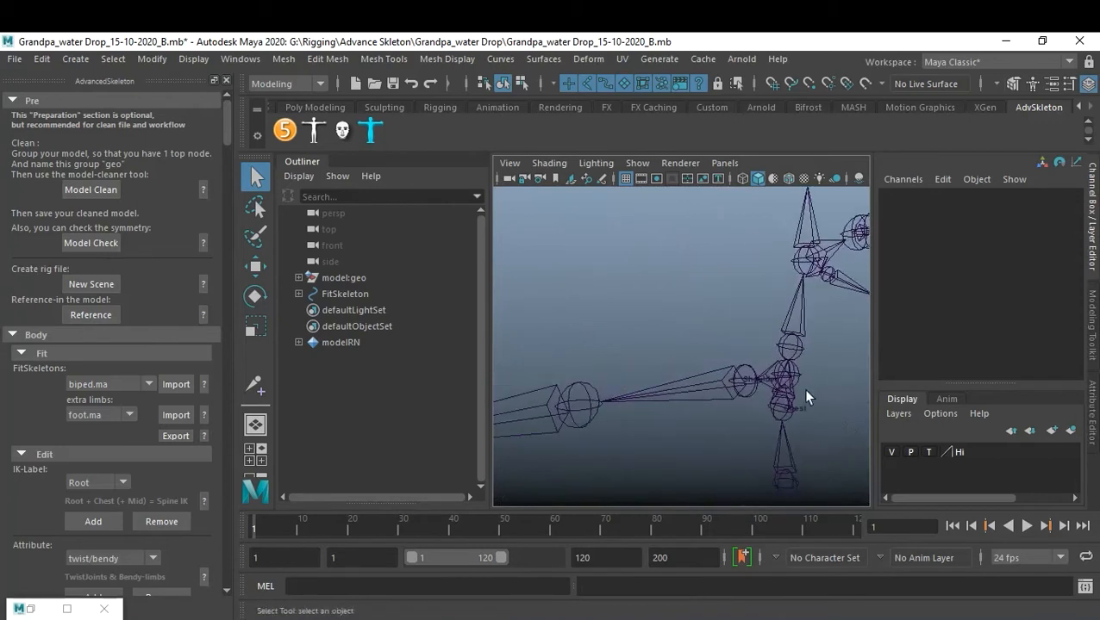
pyautogui.keyDown('alt'); pyautogui.moveTo(805, 396); pyautogui.dragTo(775, 362); pyautogui.keyUp('alt')
# Inspect the Chest joint, the spine joints below it and the Hip joint of the fit skeleton.
pyautogui.click(691, 395)
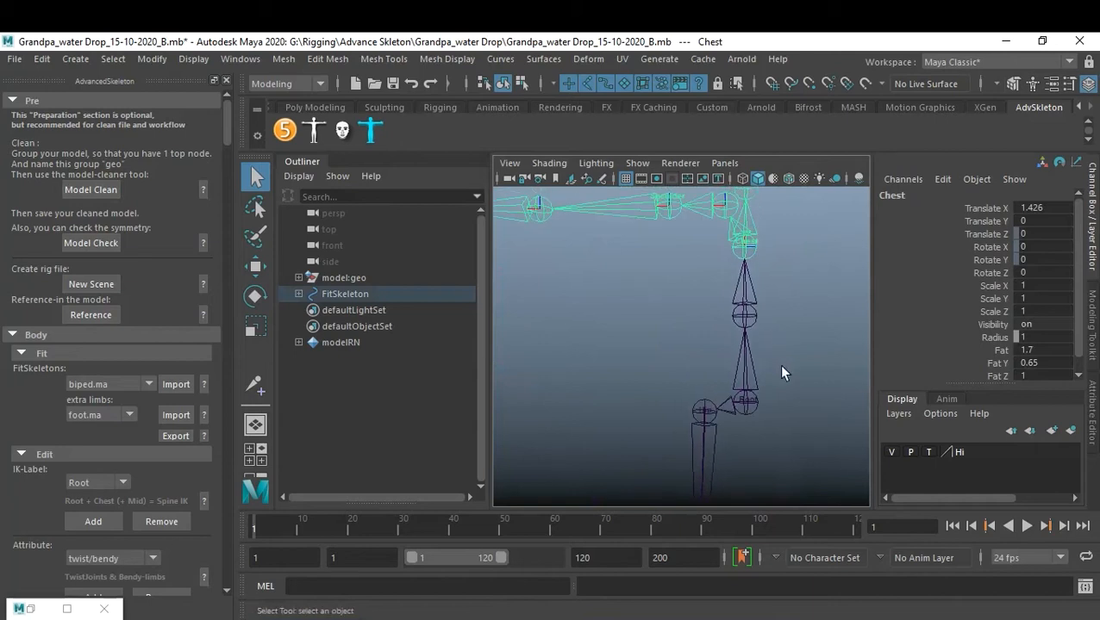
pyautogui.keyDown('alt'); pyautogui.moveTo(752, 325); pyautogui.dragTo(743, 356); pyautogui.keyUp('alt')
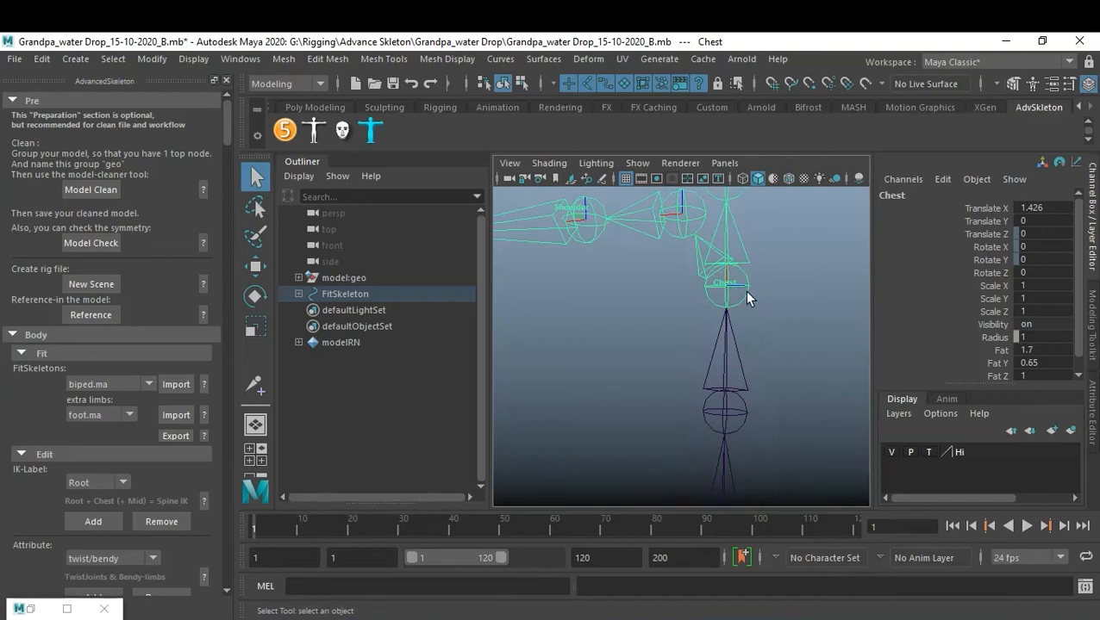
pyautogui.moveTo(719, 385)
pyautogui.keyDown('alt'); pyautogui.mouseDown()
pyautogui.moveTo(725, 286)
pyautogui.moveTo(738, 363)
pyautogui.moveTo(761, 363)
pyautogui.moveTo(693, 345)
pyautogui.moveTo(709, 369)
pyautogui.mouseUp(); pyautogui.keyUp('alt')
pyautogui.scroll(-1, 695, 365)
pyautogui.keyDown('alt'); pyautogui.moveTo(691, 369); pyautogui.dragTo(725, 345, button='middle'); pyautogui.keyUp('alt')
pyautogui.scroll(-2, 723, 344)
pyautogui.keyDown('alt'); pyautogui.moveTo(724, 344); pyautogui.dragTo(776, 349); pyautogui.keyUp('alt')
pyautogui.click(768, 259)
pyautogui.click(746, 257)
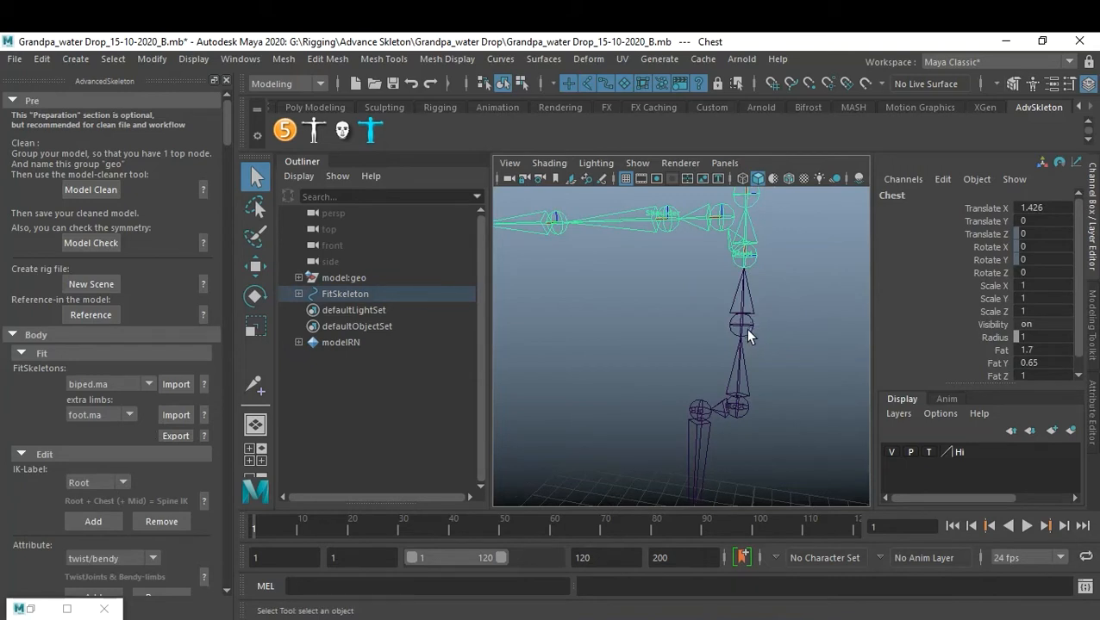
pyautogui.click(699, 413)
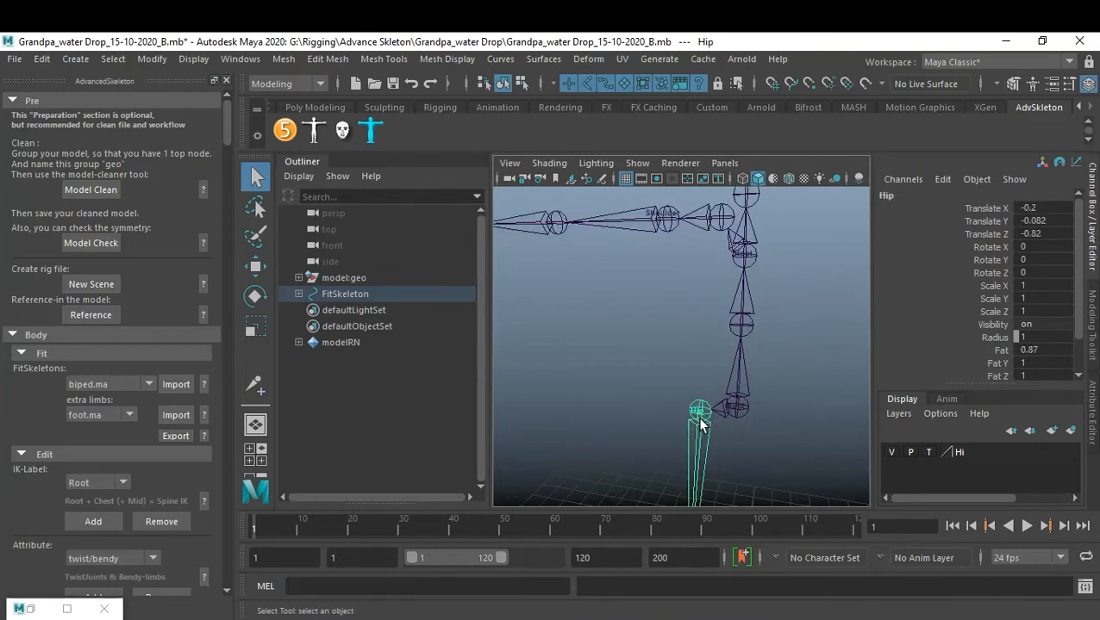
# Reroot the fit skeleton at the Chest joint using the Rigging menu set's Reroot Skeleton command.
pyautogui.click(747, 256)
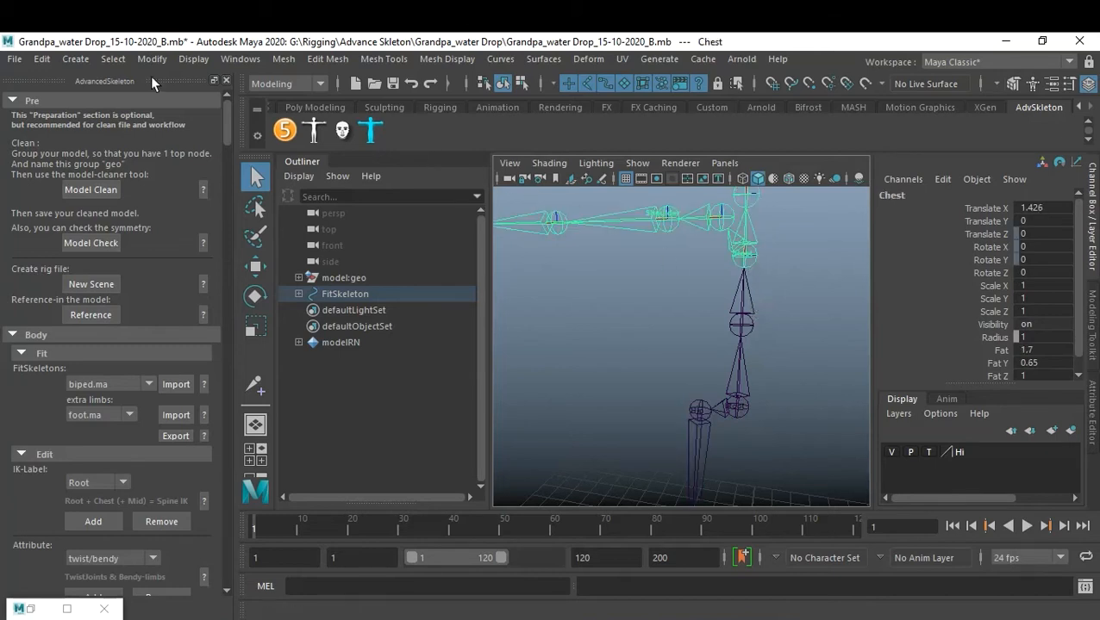
pyautogui.click(268, 84)
pyautogui.click(269, 118)
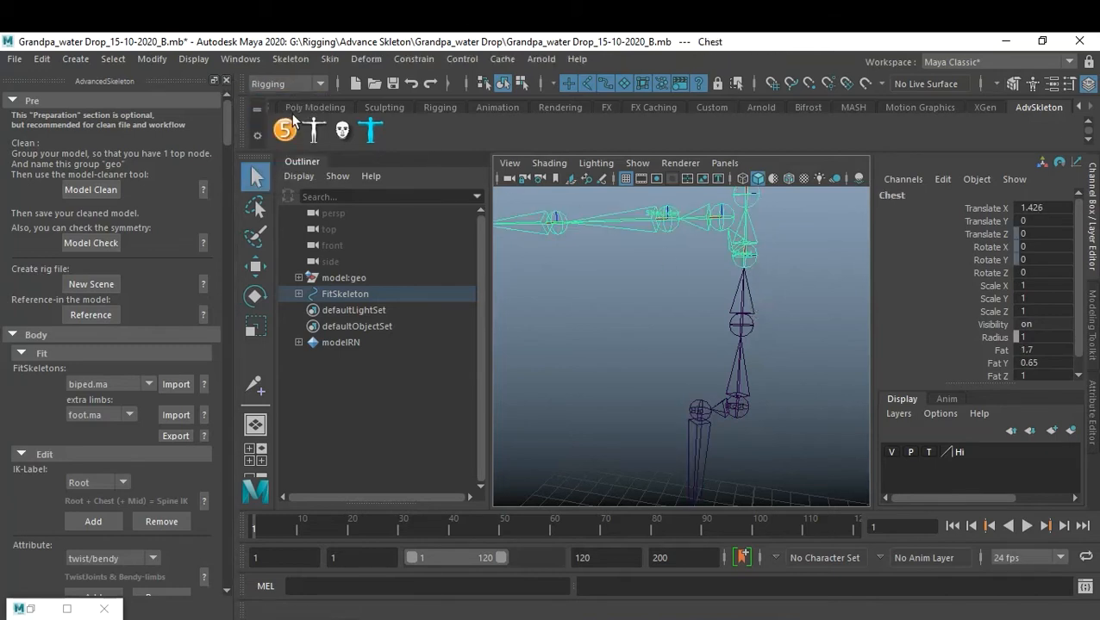
pyautogui.click(290, 59)
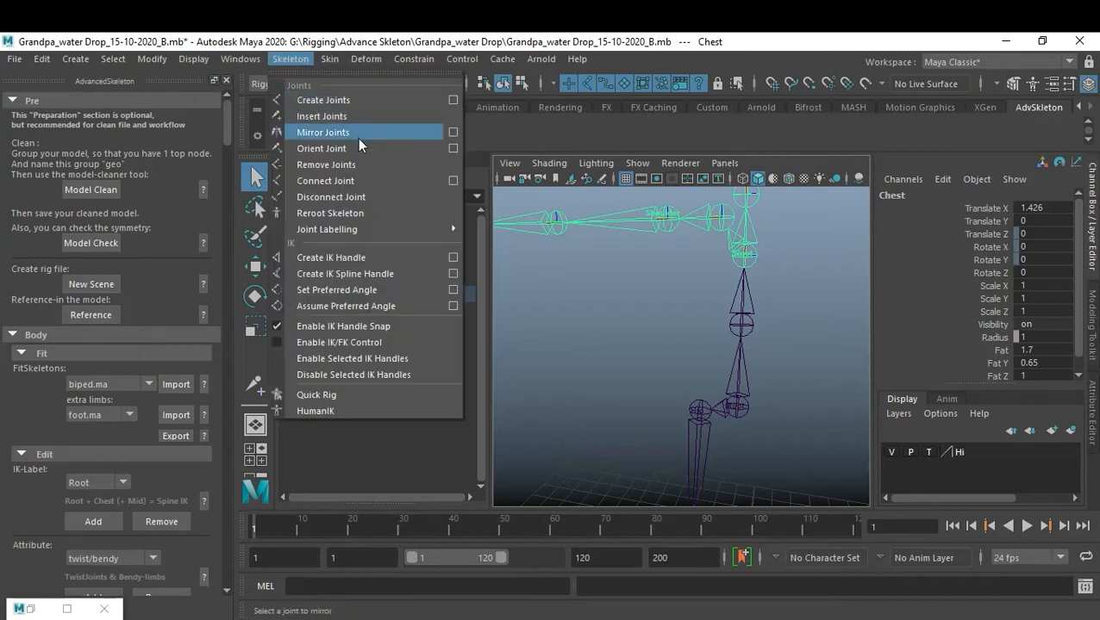
pyautogui.click(373, 213)
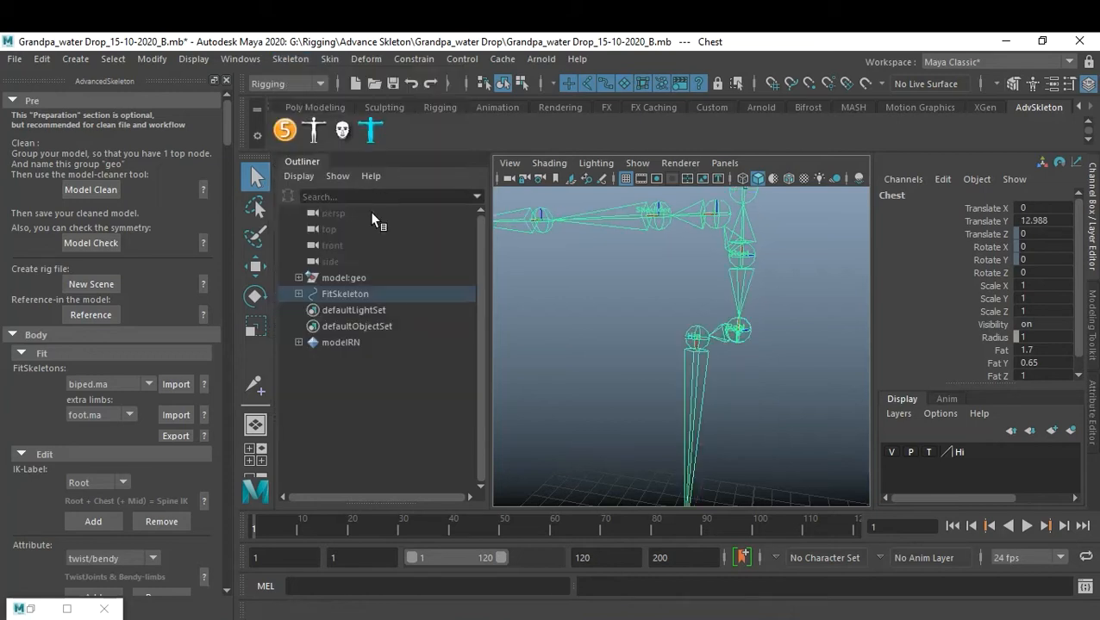
# Delete the Root joint with its hip and leg chain, along with the leftover spine joint below the Chest.
pyautogui.click(811, 276)
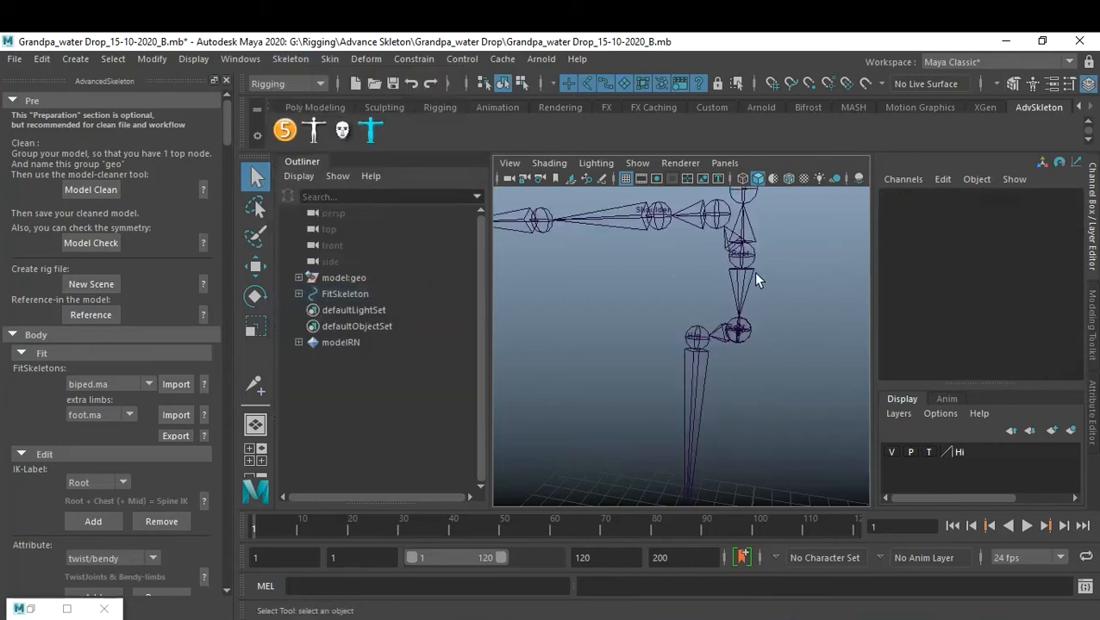
pyautogui.click(738, 333)
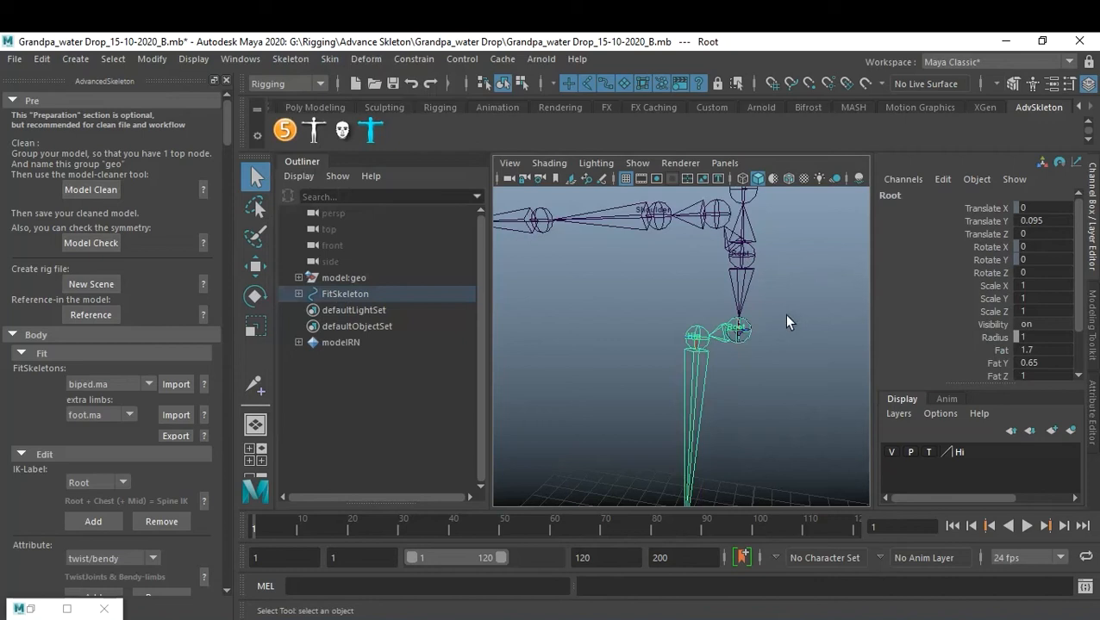
pyautogui.press('Delete')
pyautogui.click(746, 337)
pyautogui.press('Delete')
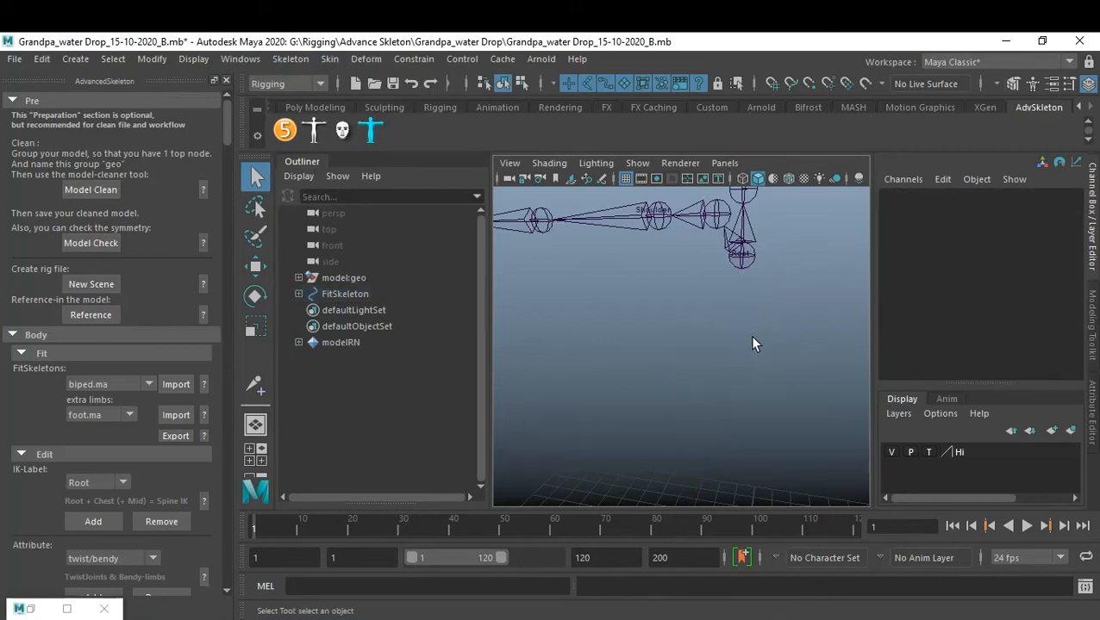
# Move the Chest joint with its chain straight down to the character's base, at about Translate Y 0.282.
pyautogui.click(710, 269)
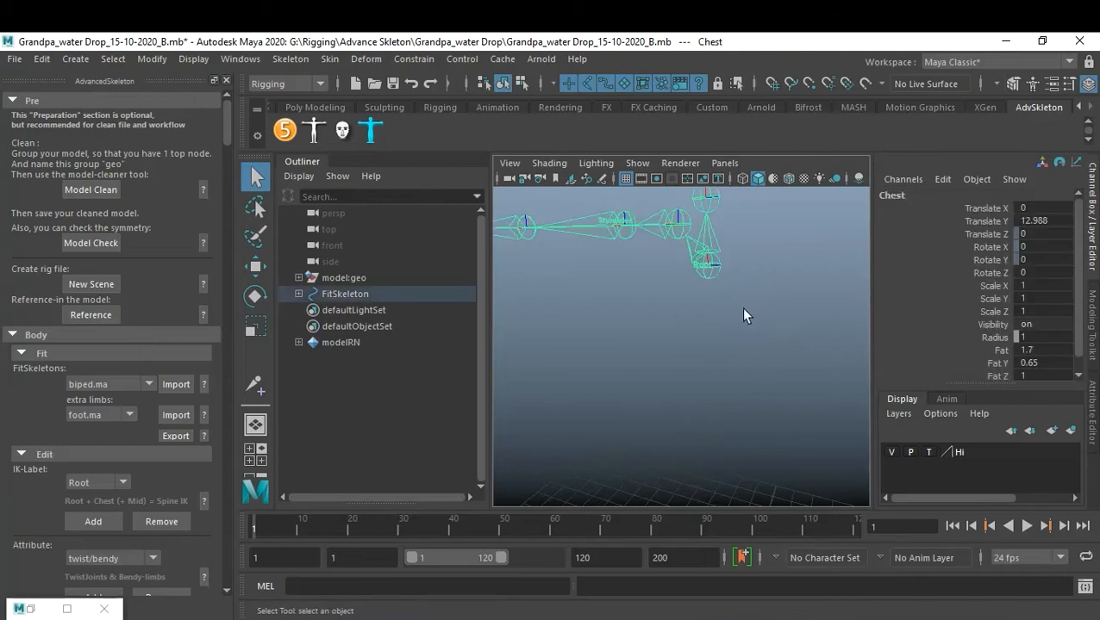
pyautogui.click(734, 332)
pyautogui.keyDown('alt'); pyautogui.moveTo(708, 320); pyautogui.dragTo(747, 280); pyautogui.keyUp('alt')
pyautogui.click(705, 255)
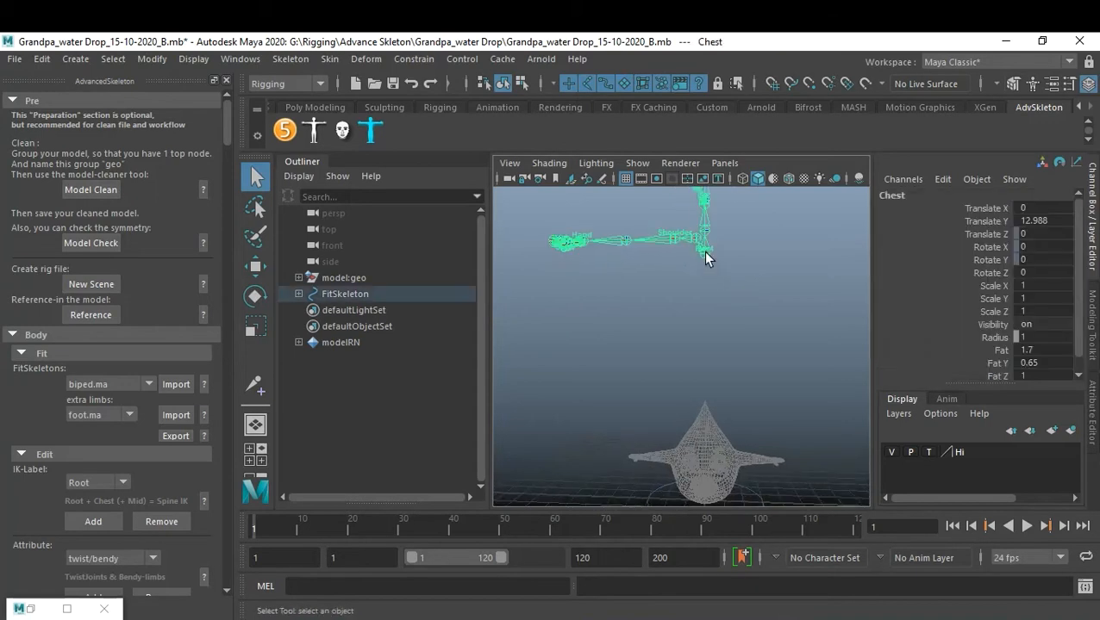
pyautogui.press('w')
pyautogui.keyDown('alt'); pyautogui.moveTo(746, 319); pyautogui.dragTo(657, 338); pyautogui.keyUp('alt')
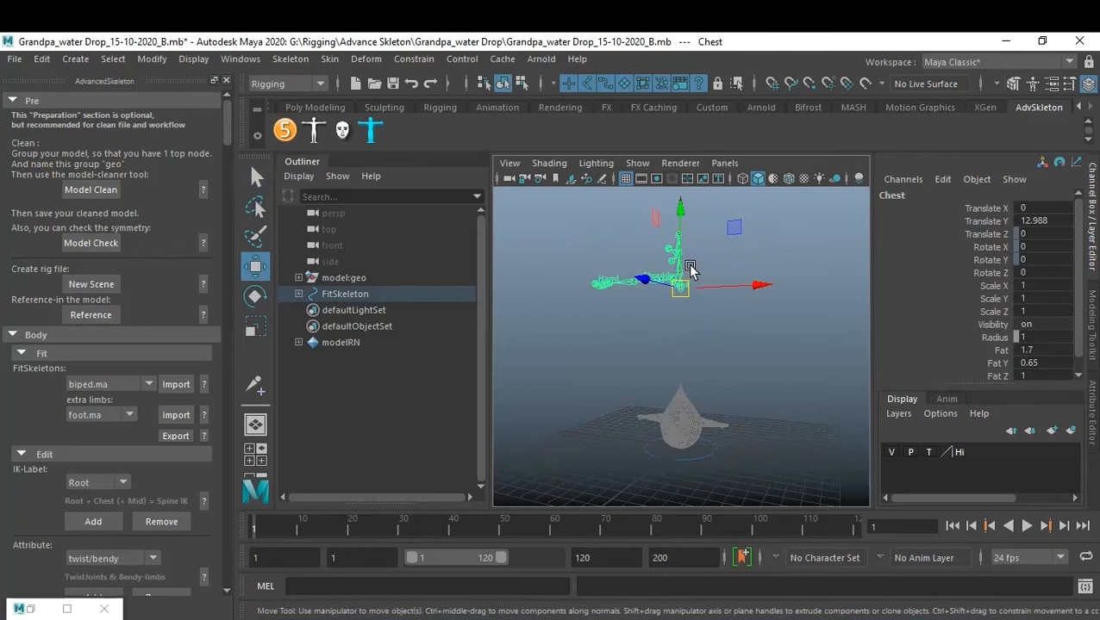
pyautogui.moveTo(681, 207); pyautogui.dragTo(681, 364)
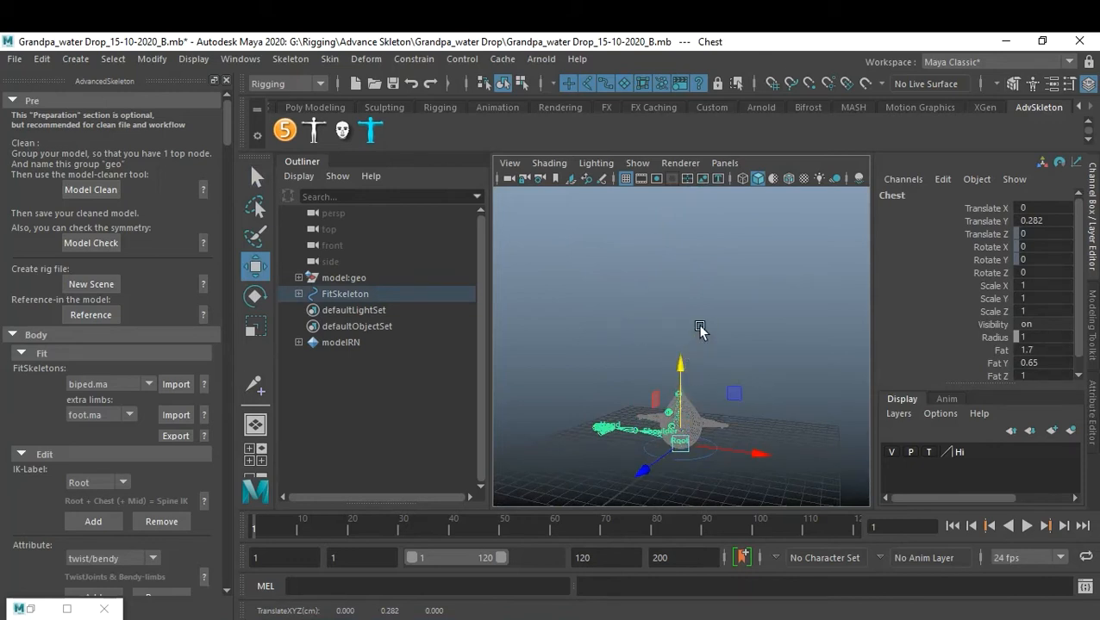
# Lower the Chest joint slightly to Translate Y 0.25 in the side view, check it from the front, and deselect it.
pyautogui.press('space')
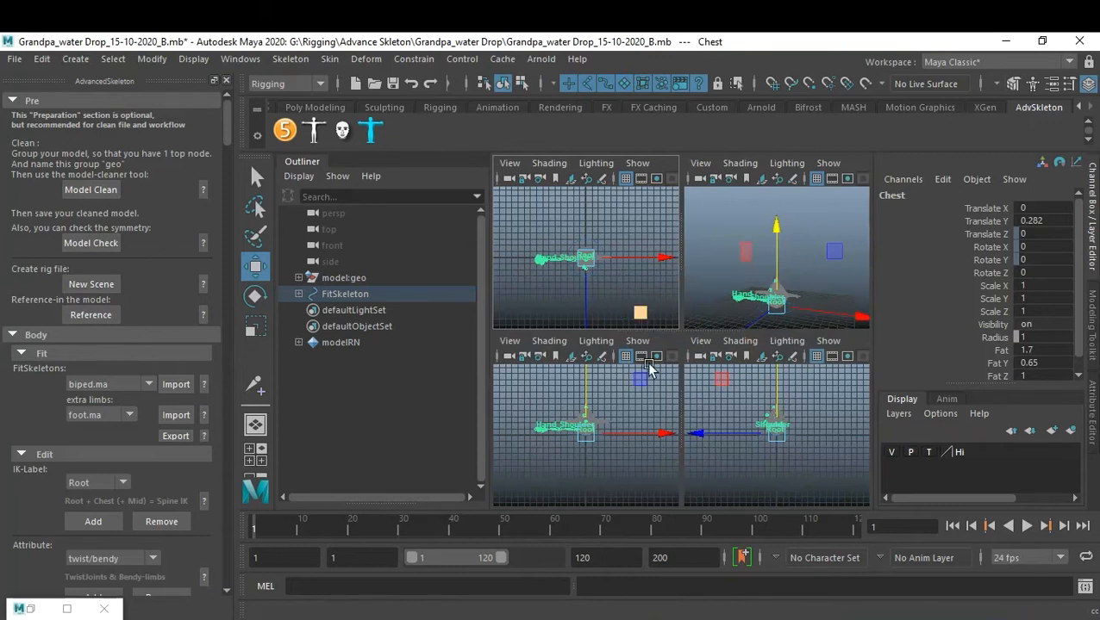
pyautogui.press('space')
pyautogui.scroll(3, 742, 417)
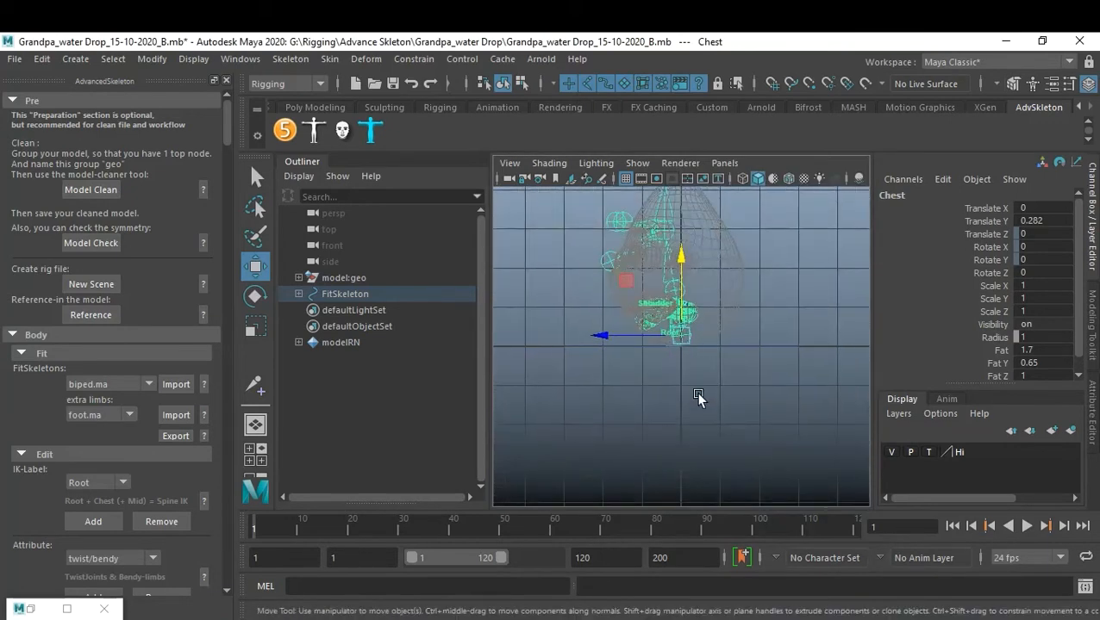
pyautogui.scroll(4, 692, 399)
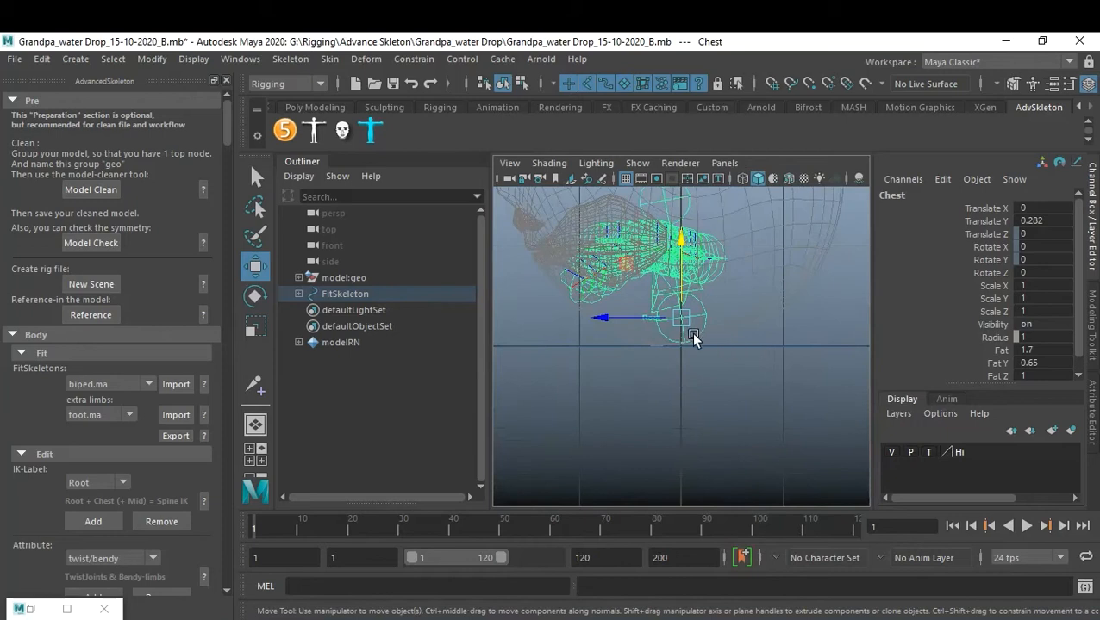
pyautogui.moveTo(678, 323); pyautogui.dragTo(682, 247)
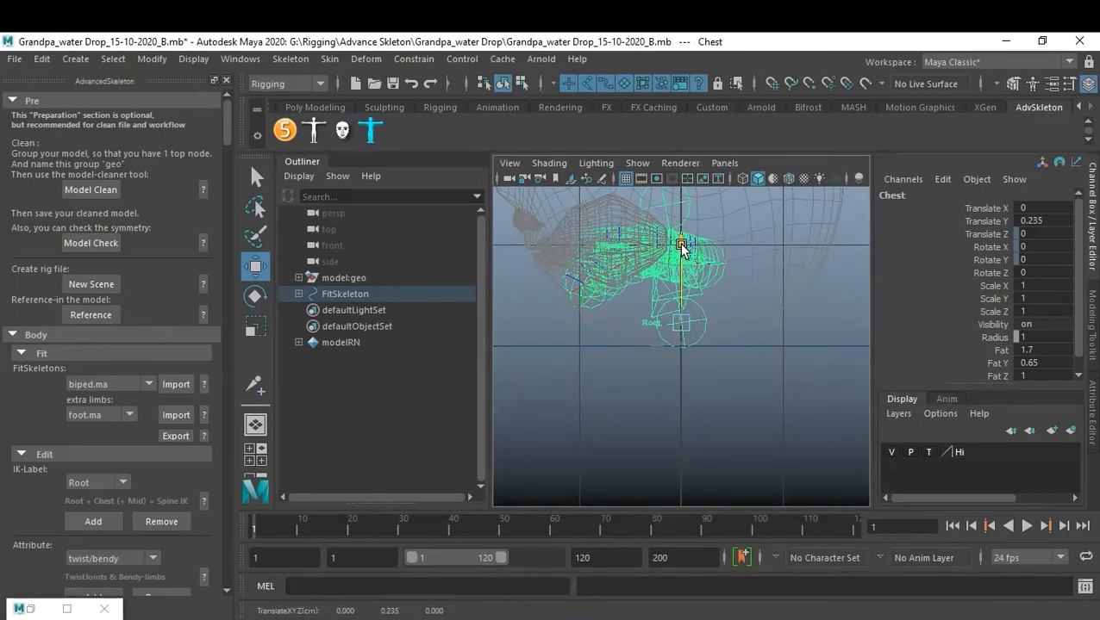
pyautogui.moveTo(681, 247); pyautogui.dragTo(682, 245)
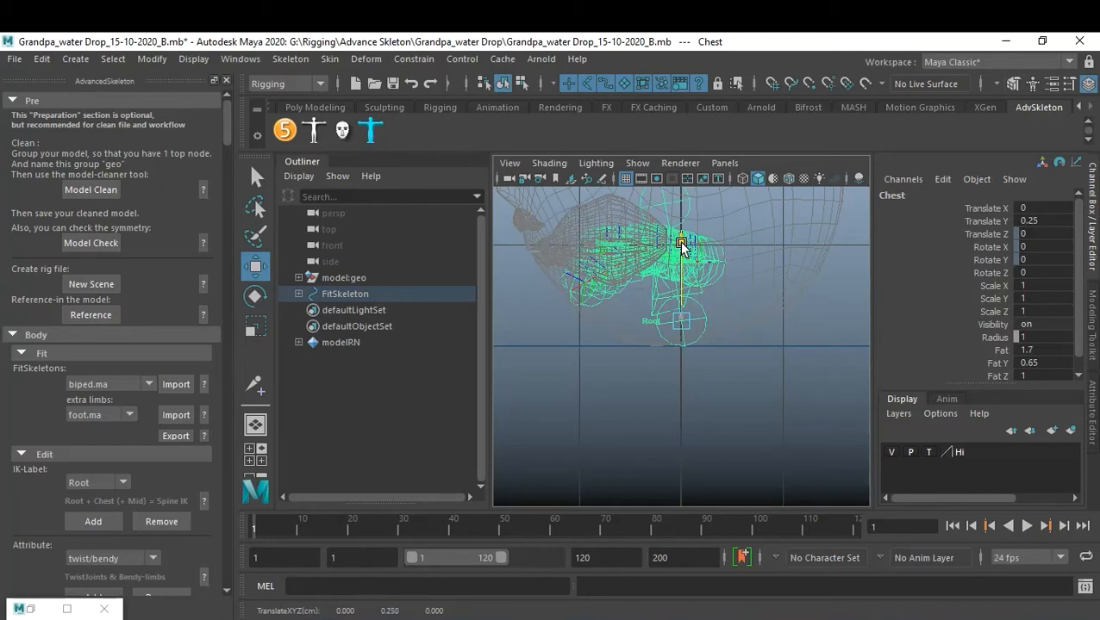
pyautogui.press('space')
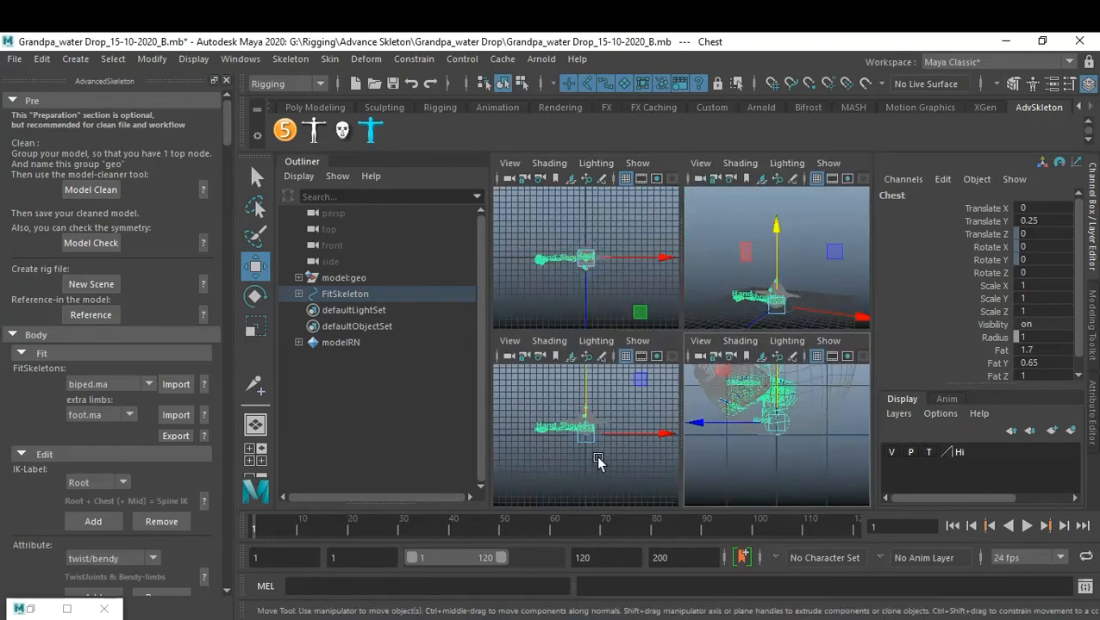
pyautogui.press('space')
pyautogui.scroll(5, 712, 395)
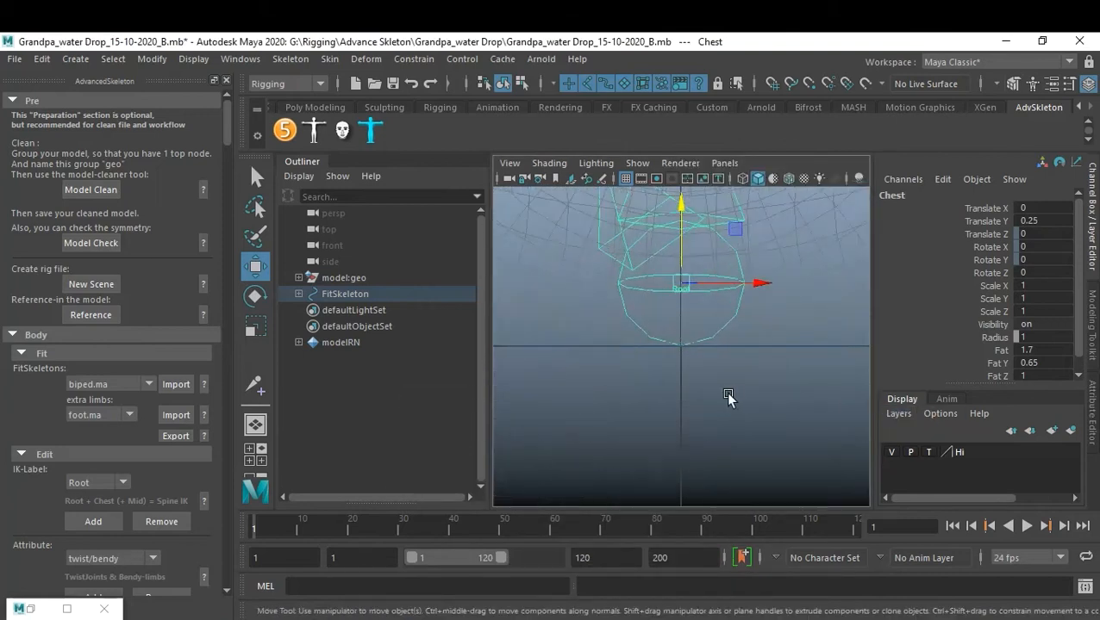
pyautogui.scroll(-6, 739, 396)
pyautogui.scroll(-1, 648, 392)
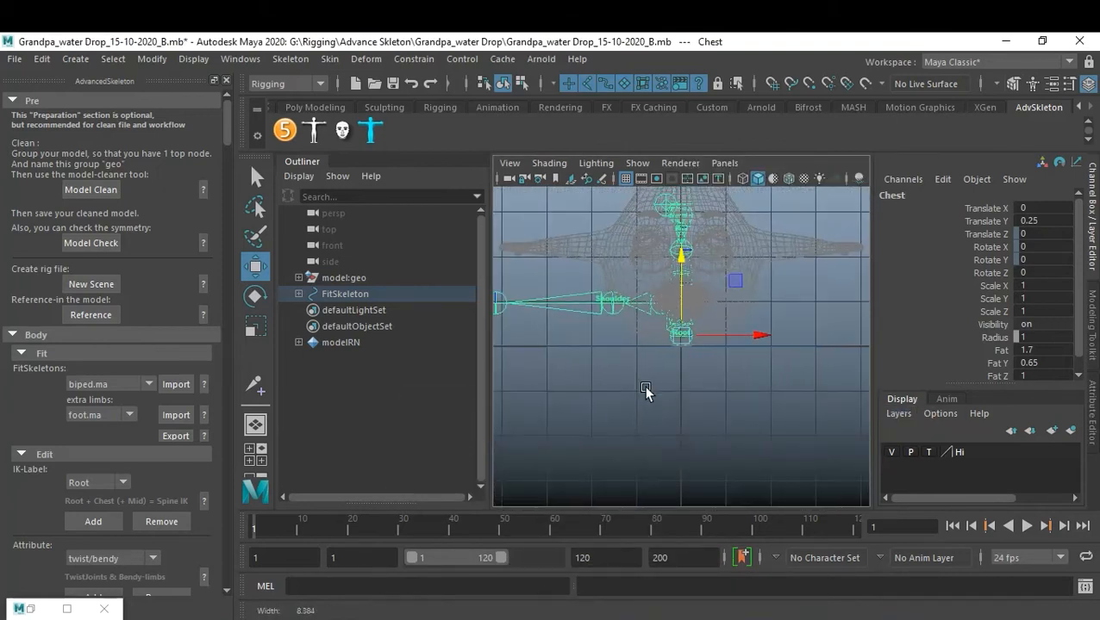
pyautogui.click(746, 390)
# Scale the whole FitSkeleton uniformly to 0.6 on X, Y and Z.
pyautogui.press('space')
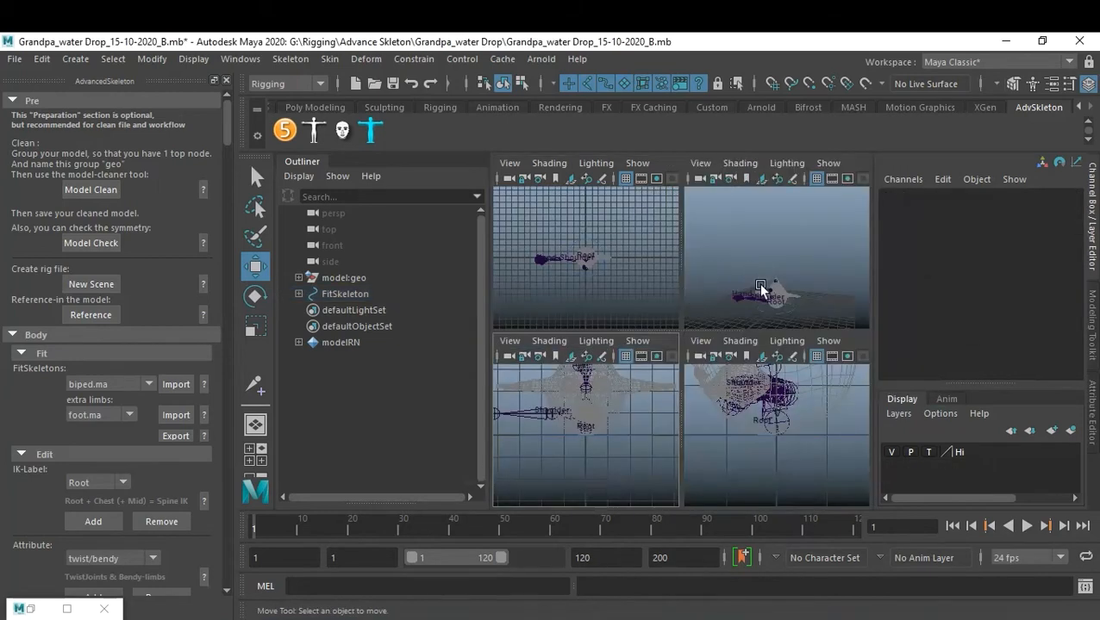
pyautogui.press('space')
pyautogui.keyDown('alt'); pyautogui.moveTo(646, 362); pyautogui.dragTo(632, 342); pyautogui.keyUp('alt')
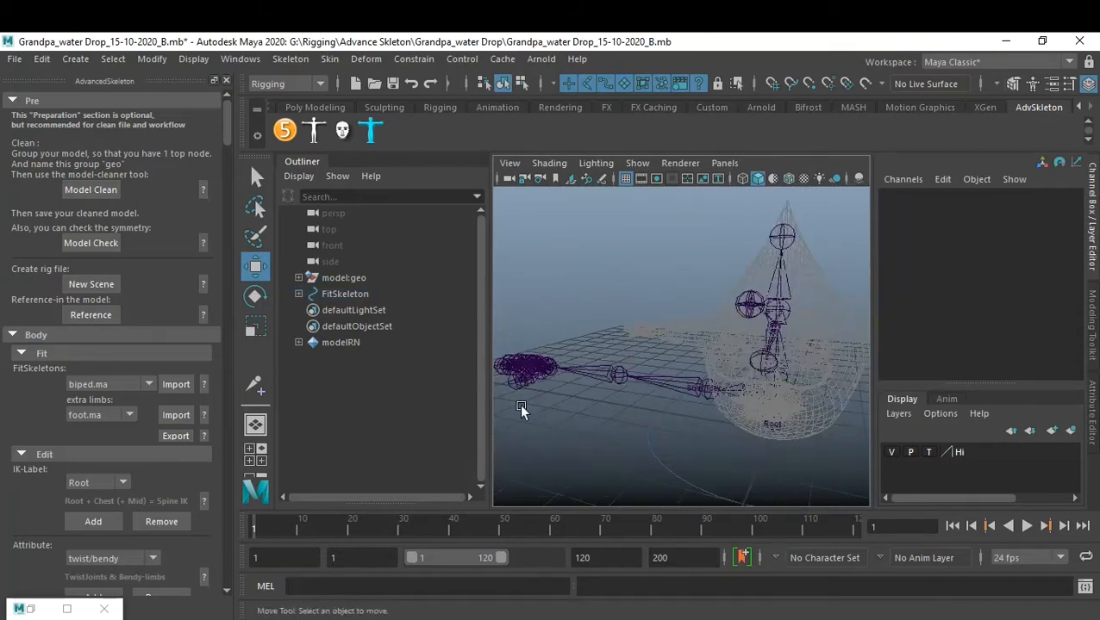
pyautogui.keyDown('alt'); pyautogui.moveTo(784, 410); pyautogui.dragTo(757, 356); pyautogui.keyUp('alt')
pyautogui.keyDown('alt'); pyautogui.moveTo(642, 324); pyautogui.dragTo(677, 381); pyautogui.keyUp('alt')
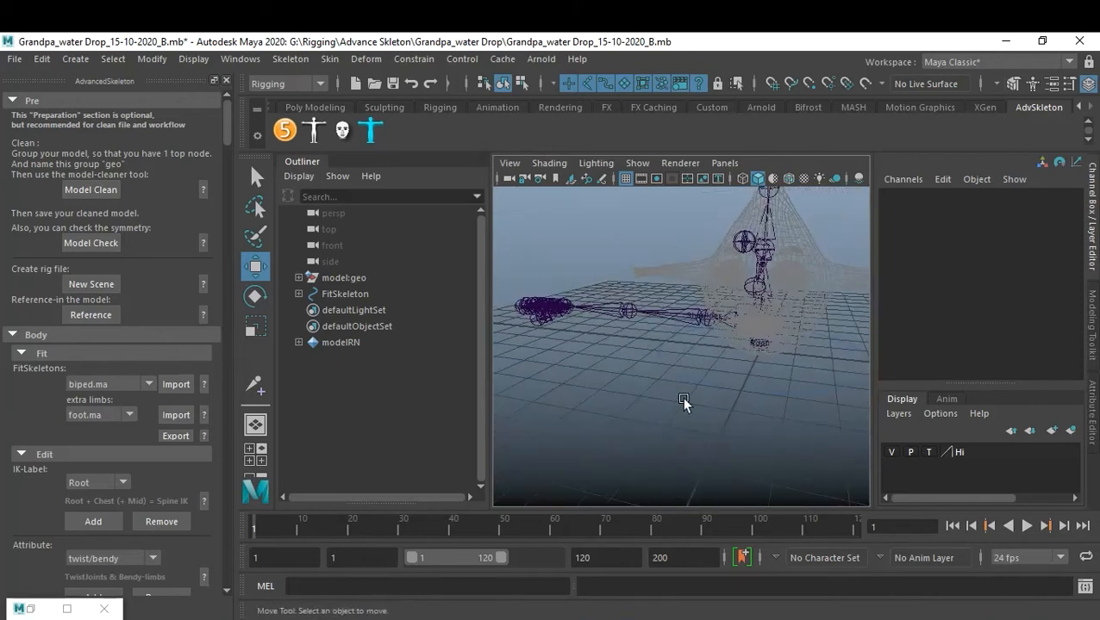
pyautogui.click(713, 386)
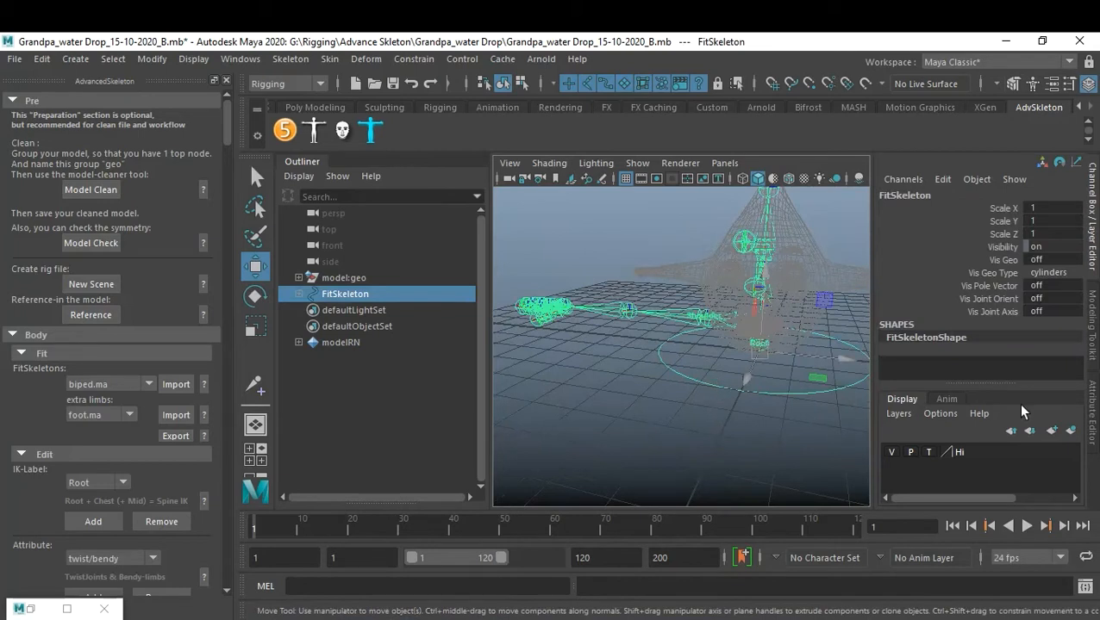
pyautogui.moveTo(998, 209); pyautogui.dragTo(997, 234)
pyautogui.moveTo(695, 378); pyautogui.dragTo(687, 380, button='middle')
pyautogui.keyDown('alt'); pyautogui.moveTo(694, 362); pyautogui.dragTo(746, 368); pyautogui.keyUp('alt')
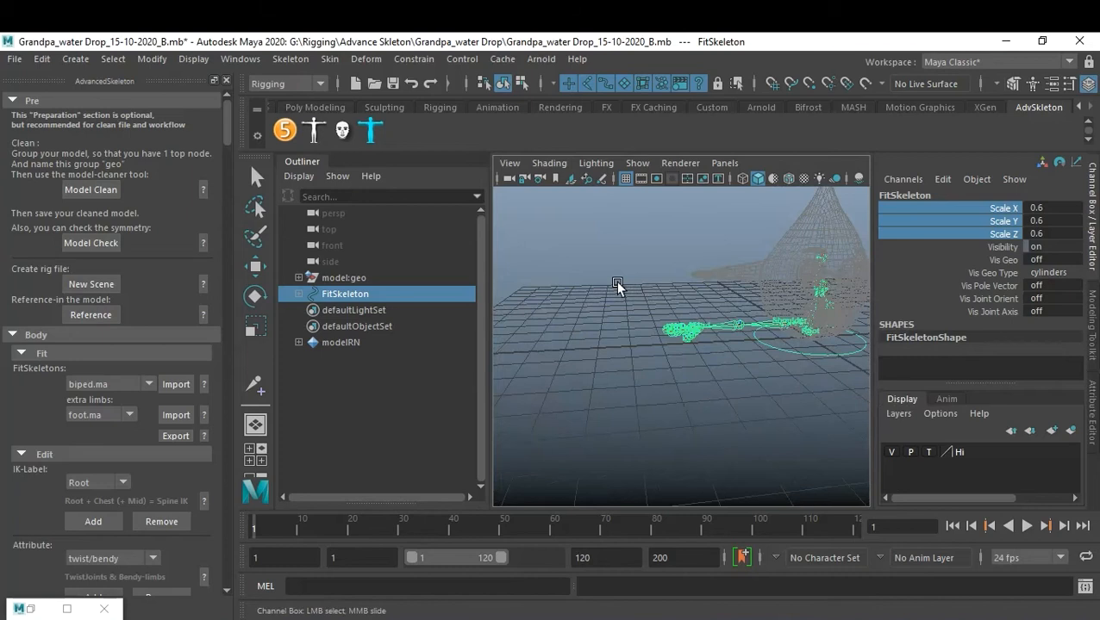
# Set the FitSkeleton's Scale X, Y and Z to 0.5 to match the model's arm length in the top view, and deselect it.
pyautogui.press('space')
pyautogui.press('space')
pyautogui.keyDown('alt'); pyautogui.moveTo(622, 347); pyautogui.dragTo(706, 301, button='middle'); pyautogui.keyUp('alt')
pyautogui.keyDown('alt'); pyautogui.moveTo(707, 301); pyautogui.dragTo(650, 291, button='right'); pyautogui.keyUp('alt')
pyautogui.keyDown('alt'); pyautogui.moveTo(650, 291); pyautogui.dragTo(731, 281, button='middle'); pyautogui.keyUp('alt')
pyautogui.moveTo(717, 281)
pyautogui.keyDown('alt'); pyautogui.mouseDown(button='right')
pyautogui.moveTo(749, 287)
pyautogui.moveTo(733, 285)
pyautogui.mouseUp(button='right'); pyautogui.keyUp('alt')
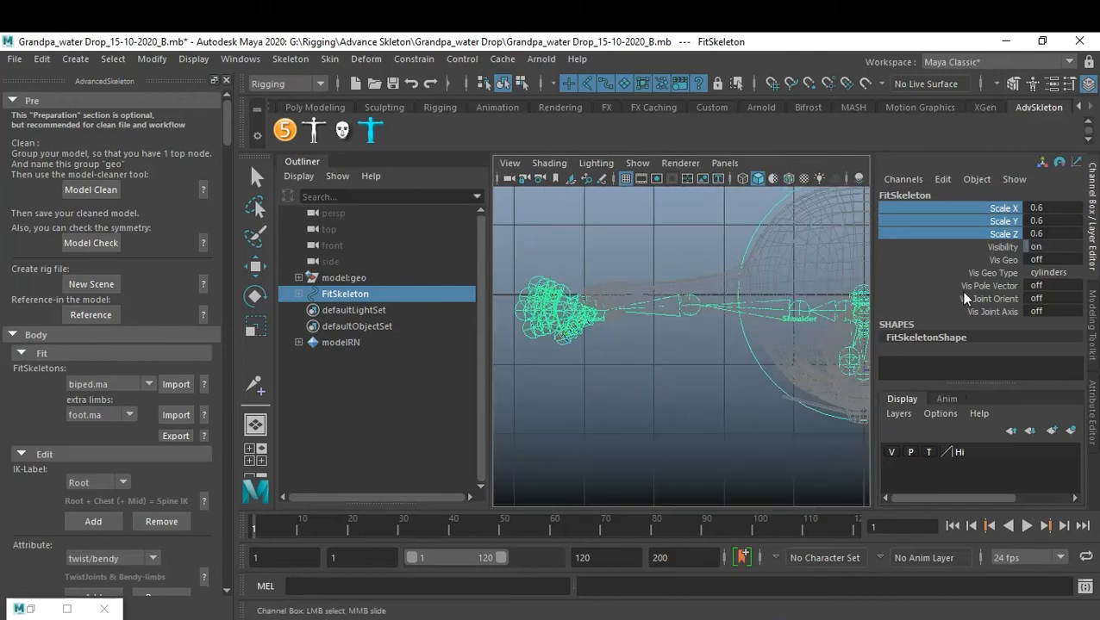
pyautogui.moveTo(1063, 211); pyautogui.dragTo(1064, 233)
pyautogui.press('BackSpace')
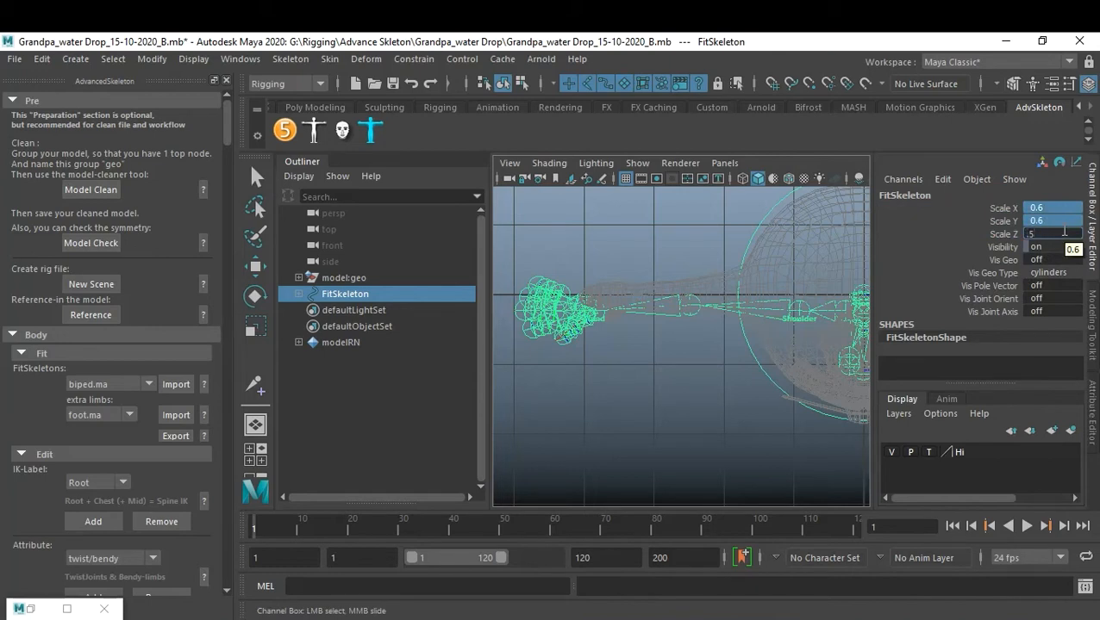
pyautogui.press('Return')
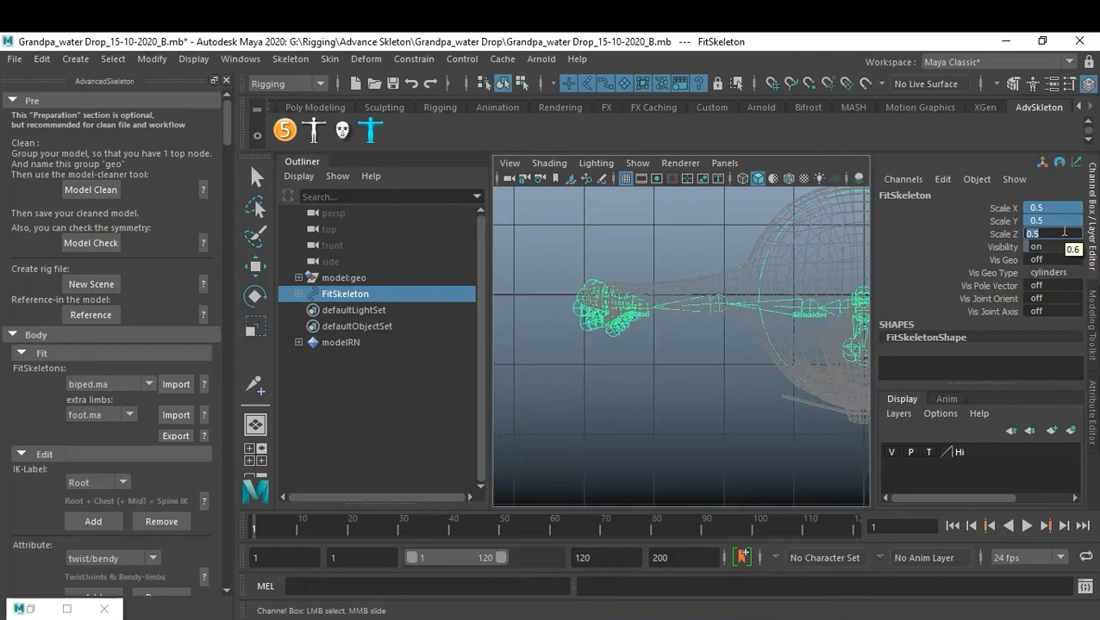
pyautogui.click(694, 388)
pyautogui.press('w')
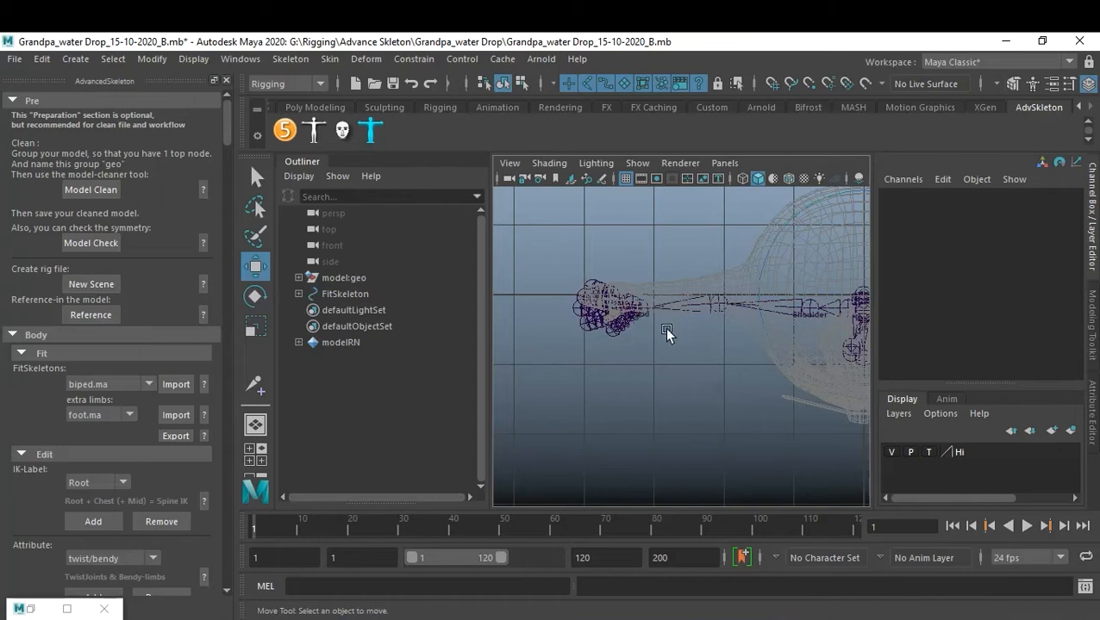
# Set the AdvancedSkeleton joint display size to 0.20 so the individual hand joints can be told apart.
pyautogui.press('space')
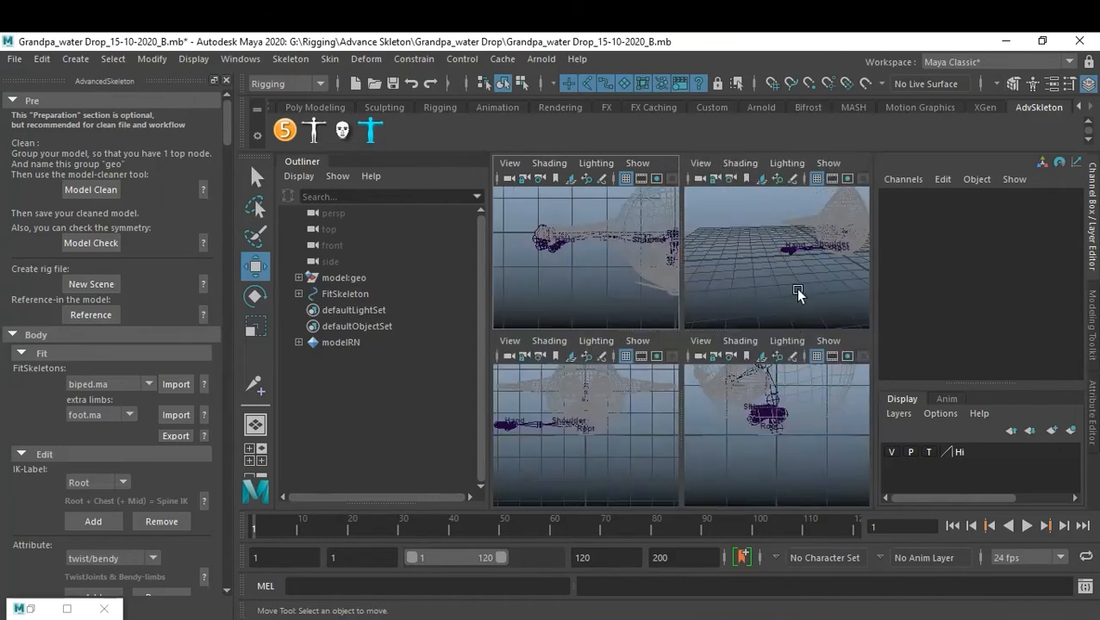
pyautogui.press('space')
pyautogui.keyDown('alt'); pyautogui.moveTo(734, 350); pyautogui.dragTo(661, 406); pyautogui.keyUp('alt')
pyautogui.scroll(5, 661, 407)
pyautogui.keyDown('alt'); pyautogui.moveTo(712, 407); pyautogui.dragTo(774, 360, button='middle'); pyautogui.keyUp('alt')
pyautogui.scroll(3, 774, 359)
pyautogui.scroll(5, 774, 363)
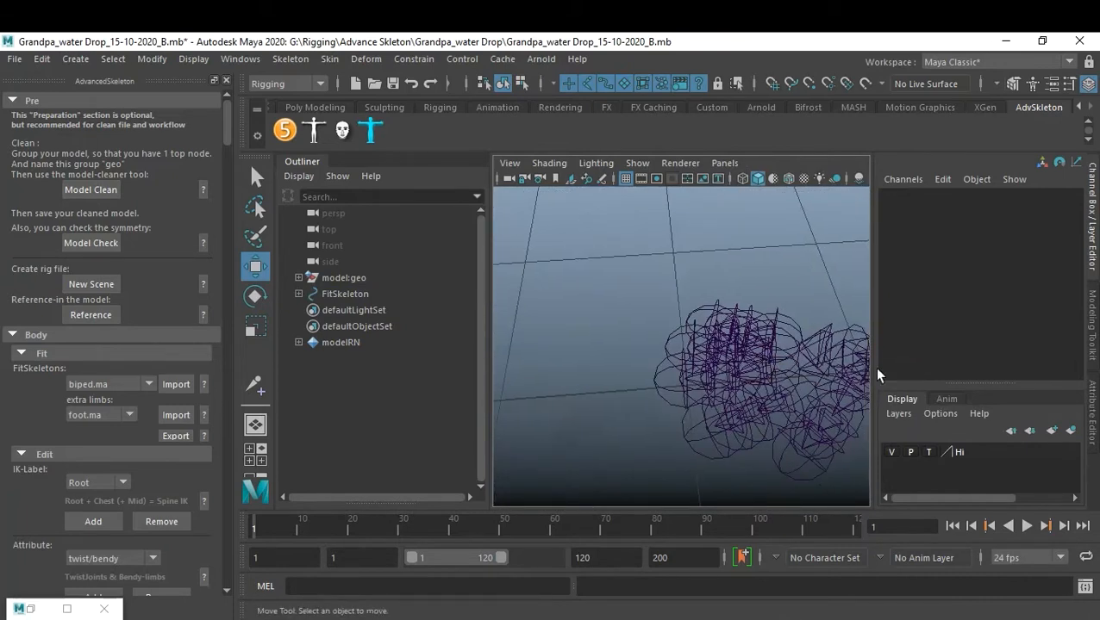
pyautogui.scroll(-3, 101, 385)
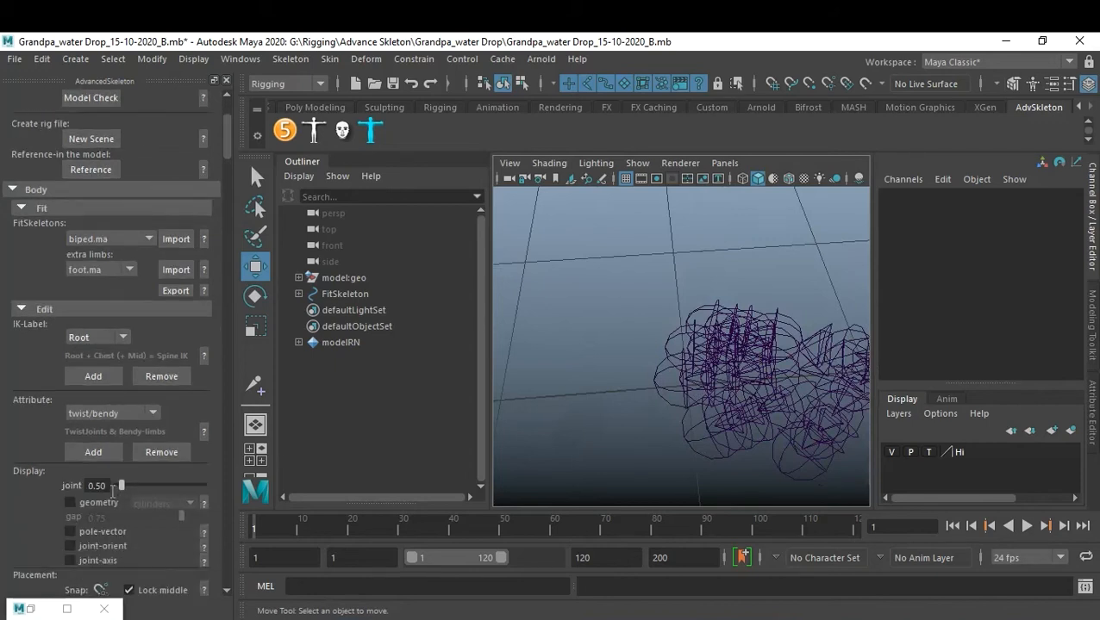
pyautogui.moveTo(106, 484); pyautogui.dragTo(71, 480)
pyautogui.write('0.2')
pyautogui.press('Return')
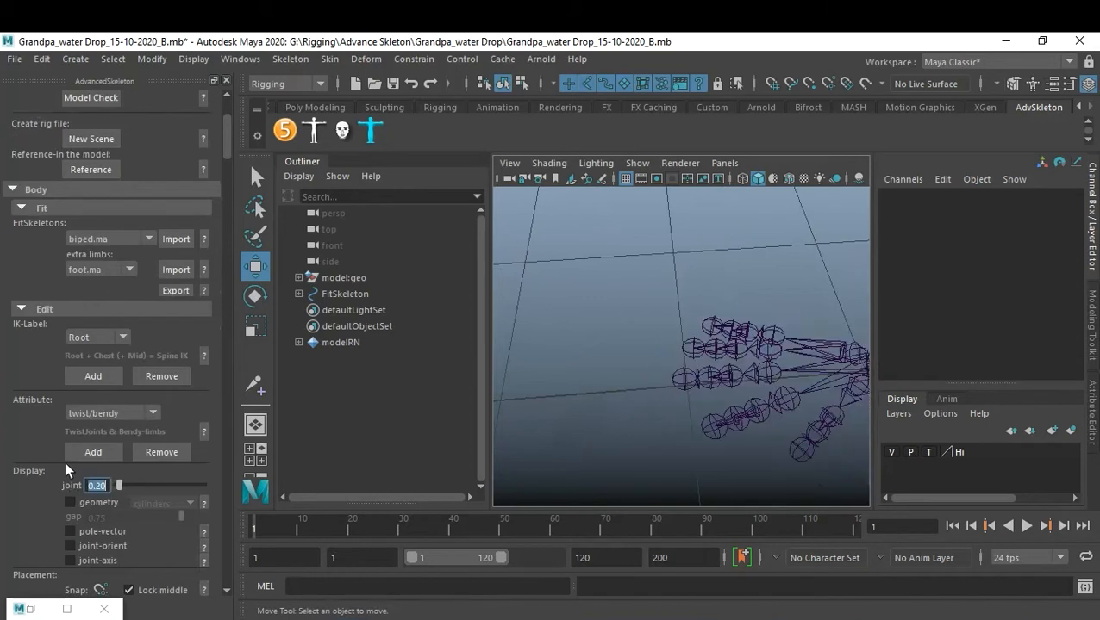
pyautogui.click(363, 454)
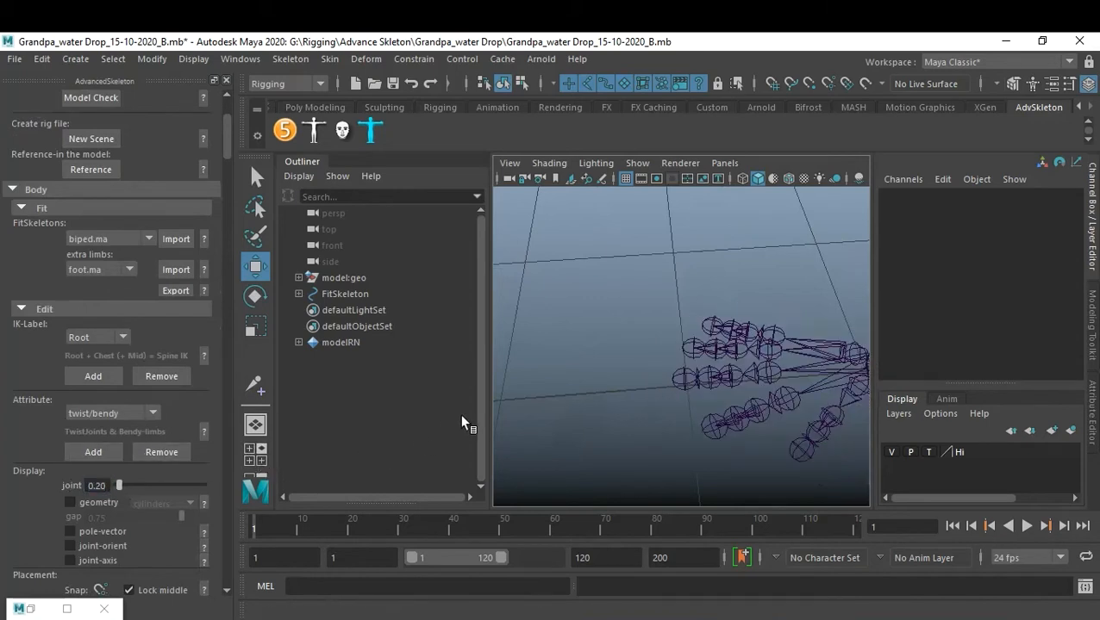
# Switch the Hi display layer from template to reference mode and hide it, with the hand framed in the top view.
pyautogui.keyDown('alt'); pyautogui.moveTo(582, 390); pyautogui.dragTo(712, 366); pyautogui.keyUp('alt')
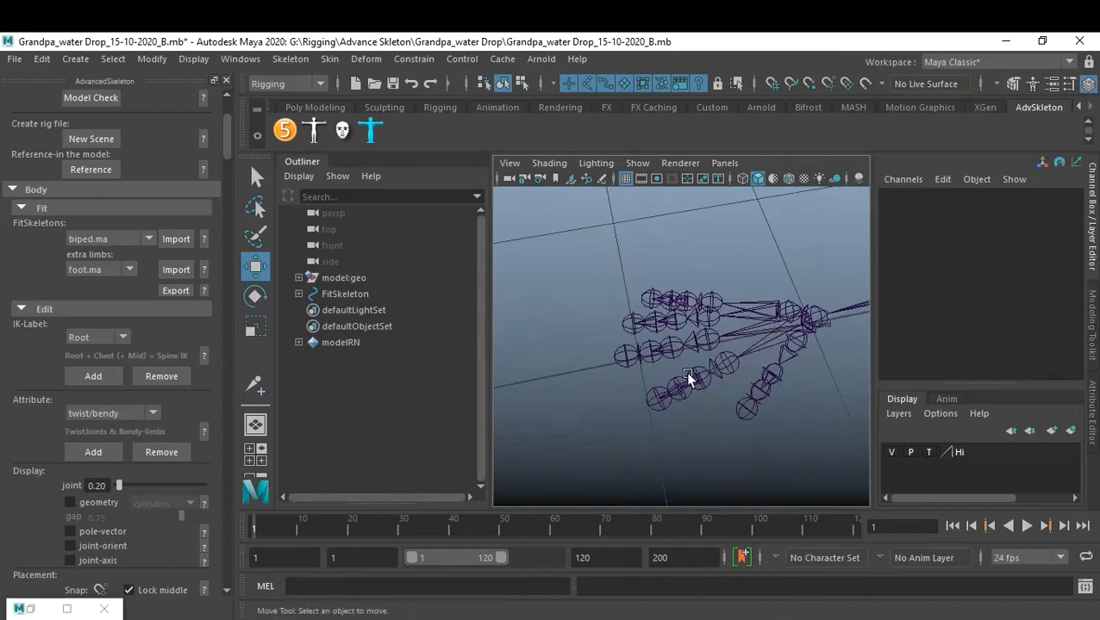
pyautogui.press('space')
pyautogui.press('space')
pyautogui.keyDown('alt'); pyautogui.moveTo(561, 273); pyautogui.dragTo(726, 387); pyautogui.keyUp('alt')
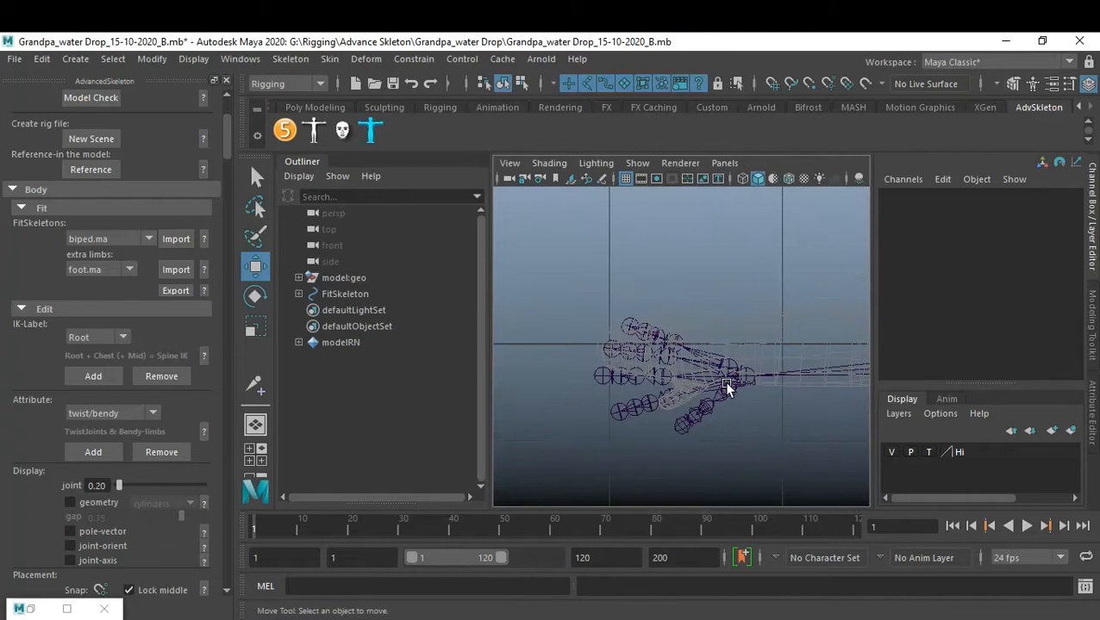
pyautogui.click(927, 458)
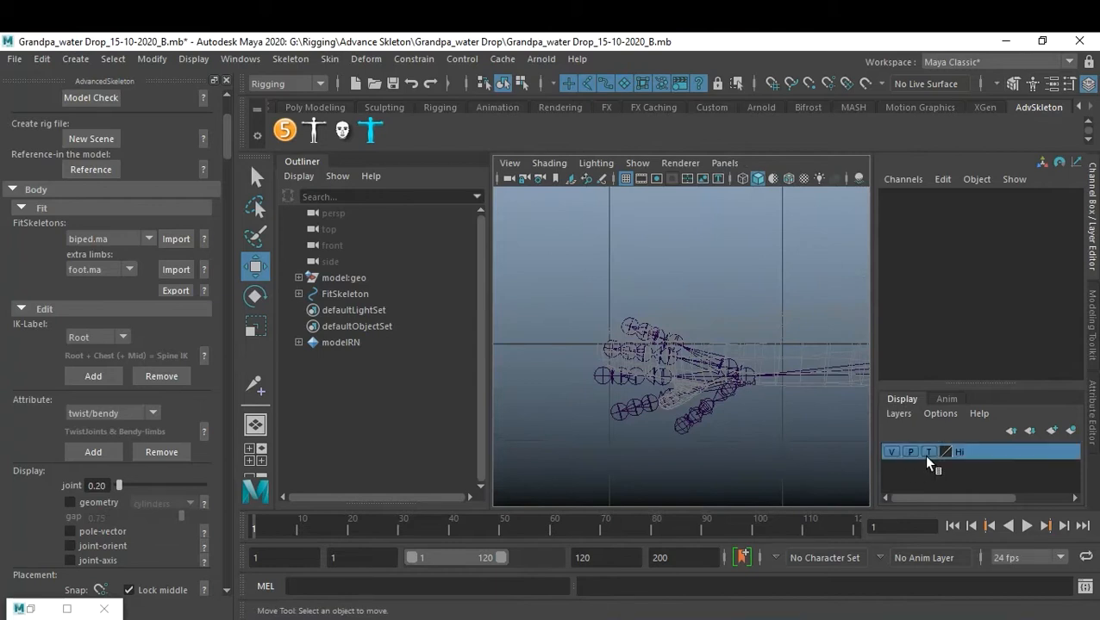
pyautogui.click(927, 455)
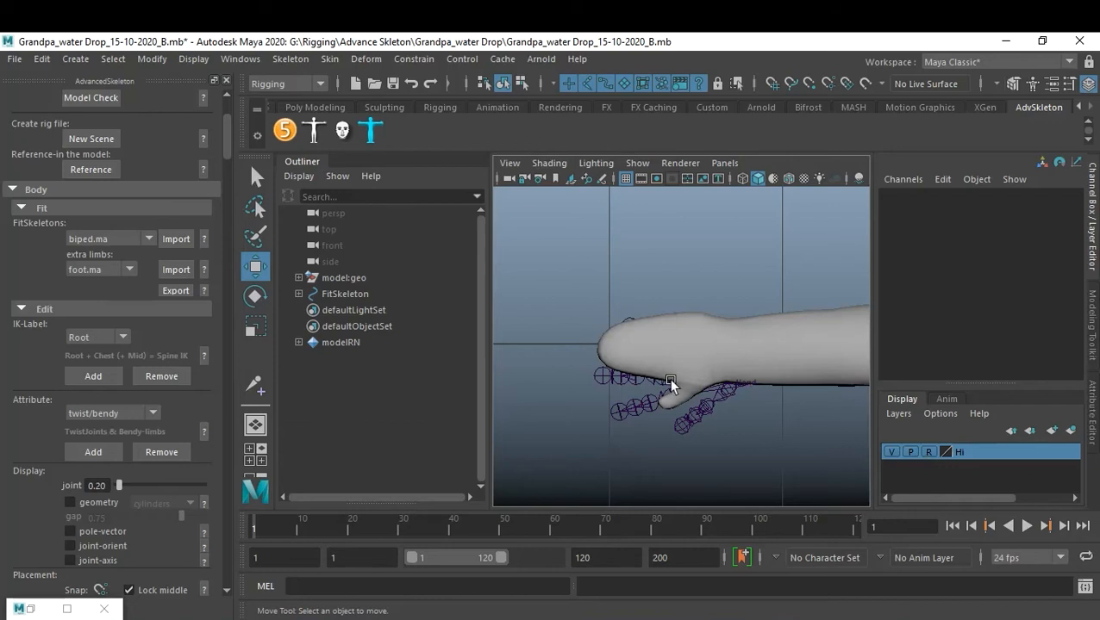
pyautogui.click(893, 452)
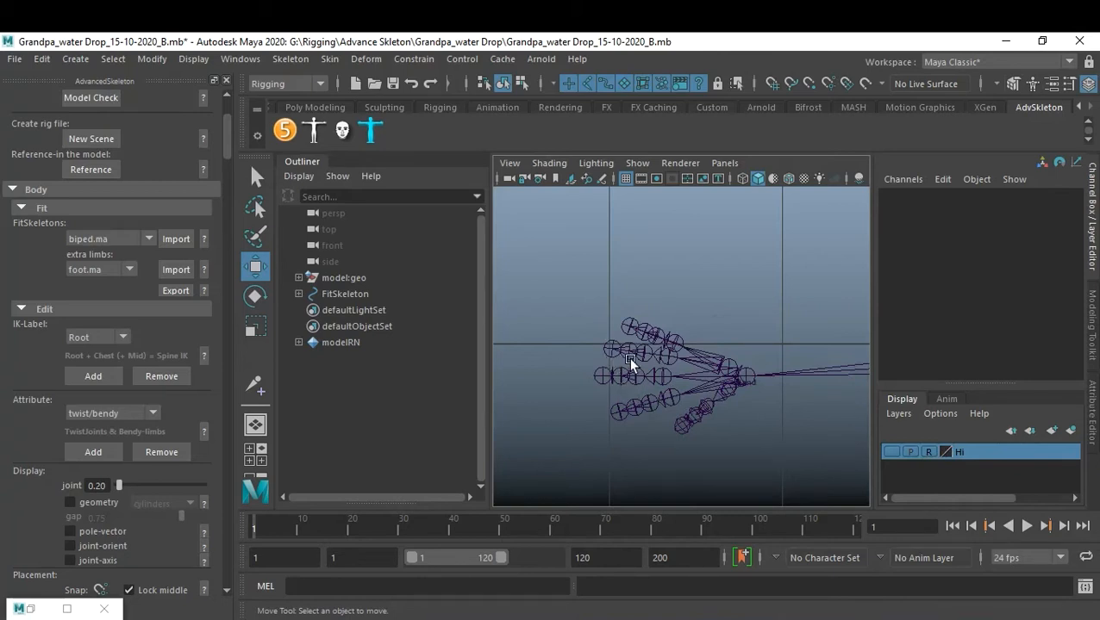
# Delete the index, ring and little finger joint chains, along with the leftover joint beside the wrist.
pyautogui.click(669, 399)
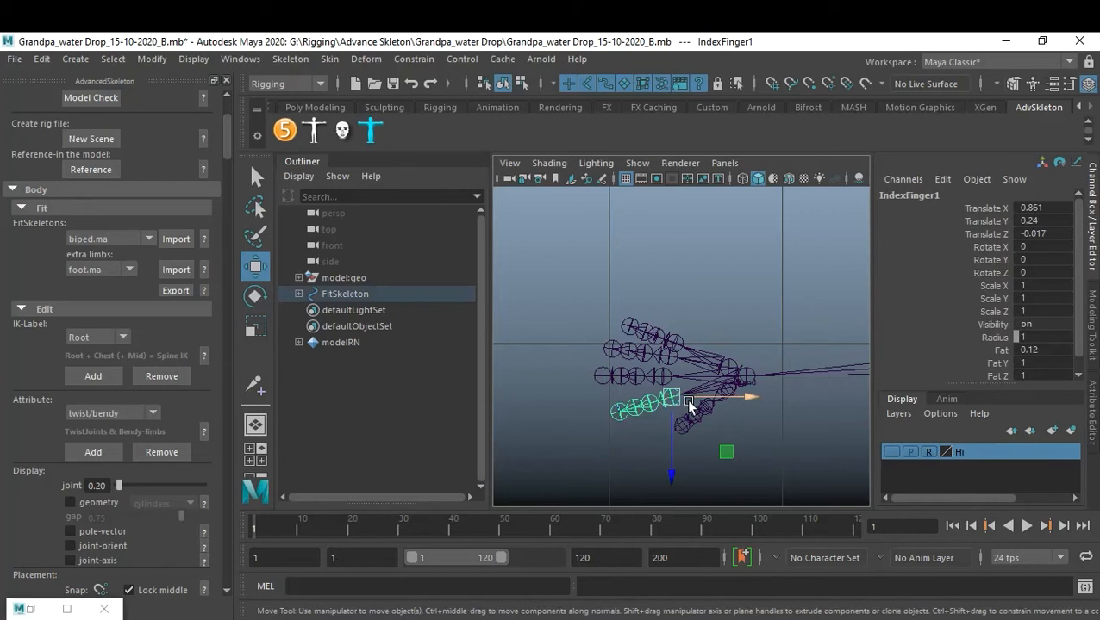
pyautogui.press('Delete')
pyautogui.click(664, 355)
pyautogui.press('Delete')
pyautogui.click(669, 338)
pyautogui.press('Delete')
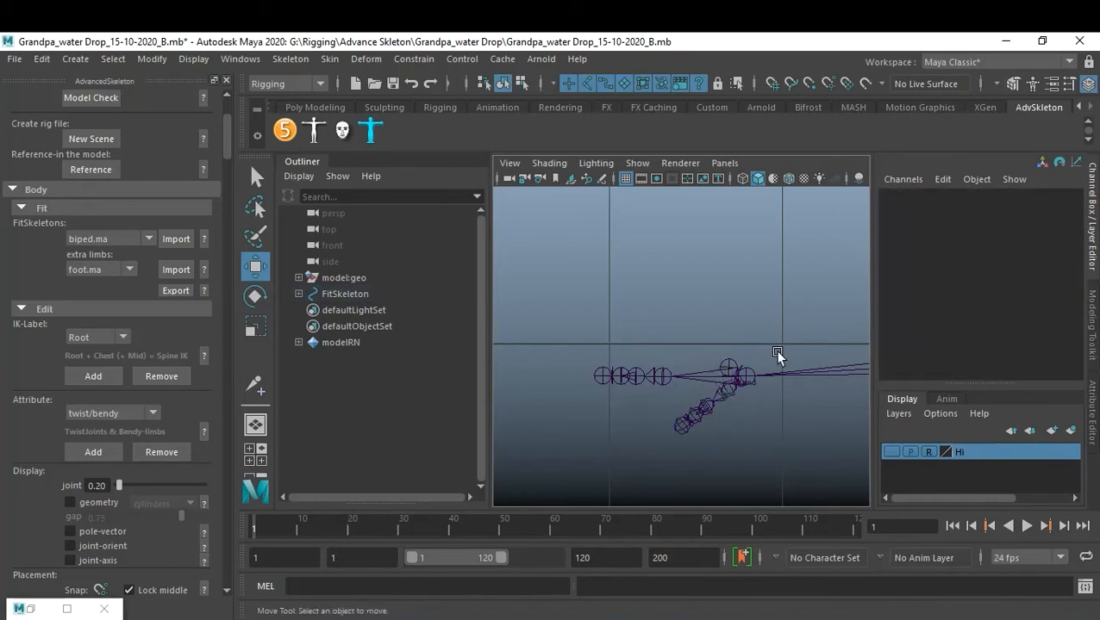
pyautogui.click(727, 360)
pyautogui.press('Delete')
# Show the Hi layer again and turn on X-Ray Joints in the top view, framing the arm and body.
pyautogui.click(890, 452)
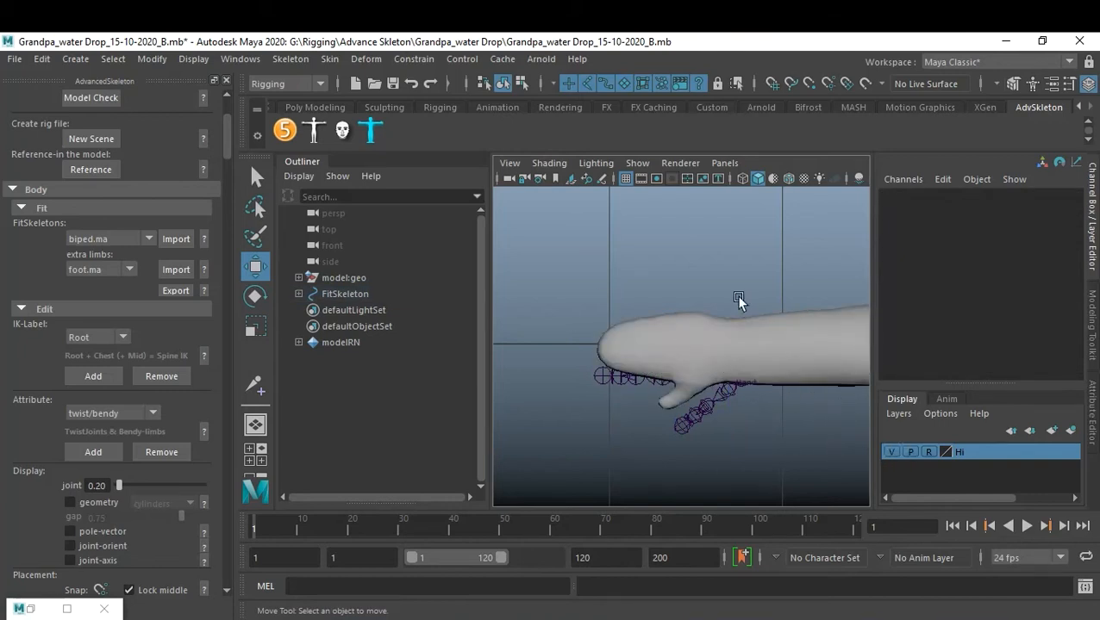
pyautogui.click(550, 165)
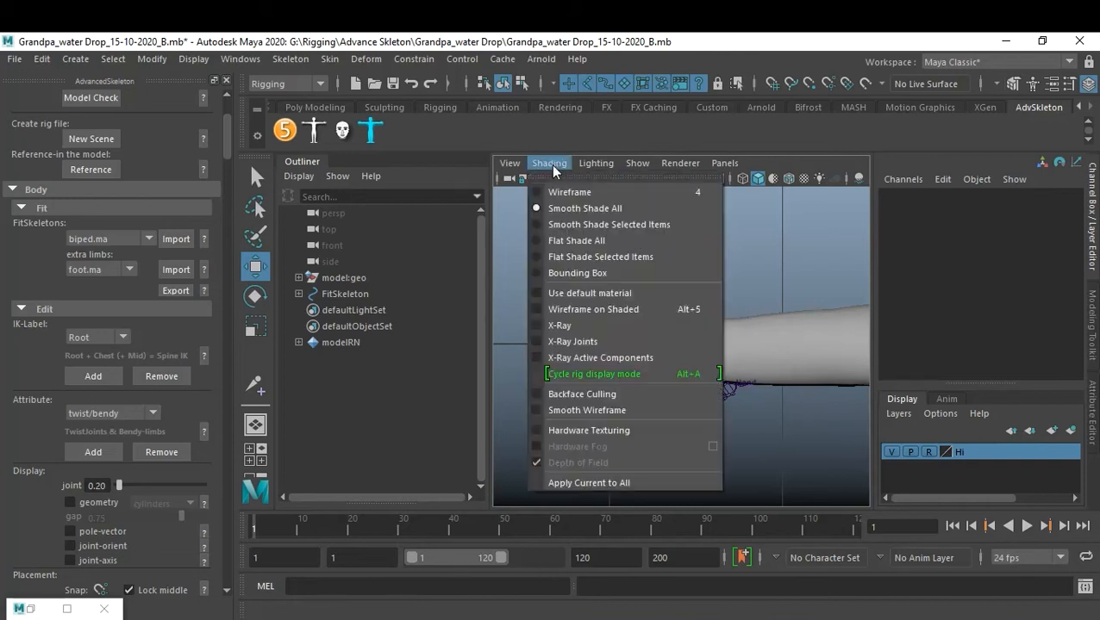
pyautogui.click(627, 343)
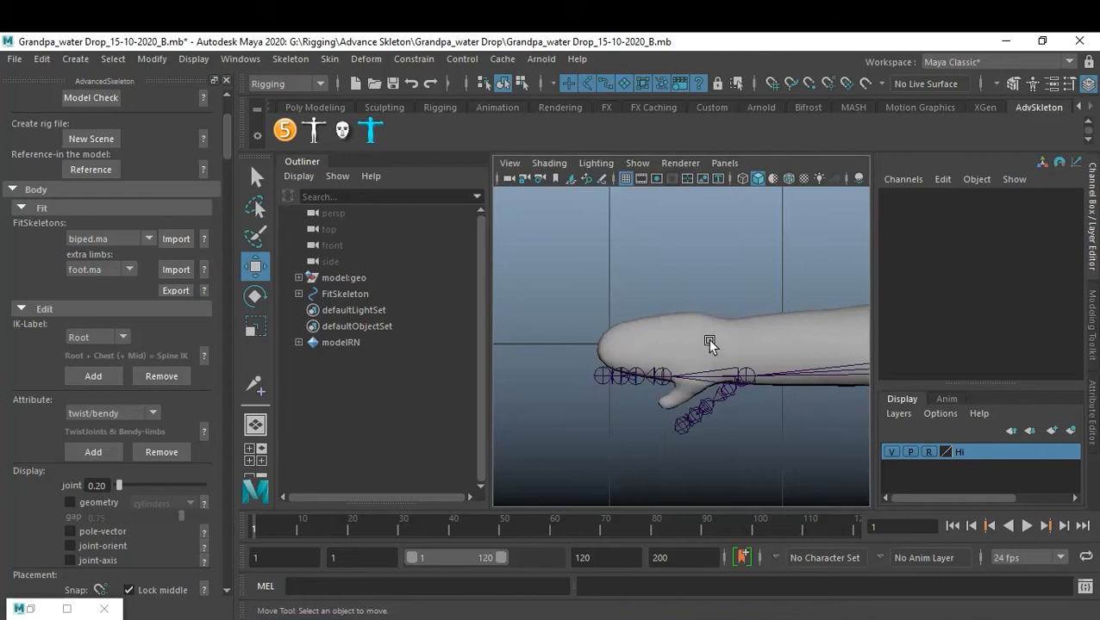
pyautogui.keyDown('alt'); pyautogui.moveTo(721, 342); pyautogui.dragTo(655, 331, button='right'); pyautogui.keyUp('alt')
pyautogui.keyDown('alt'); pyautogui.moveTo(674, 334); pyautogui.dragTo(643, 328, button='middle'); pyautogui.keyUp('alt')
pyautogui.keyDown('alt'); pyautogui.moveTo(741, 333); pyautogui.dragTo(690, 329, button='middle'); pyautogui.keyUp('alt')
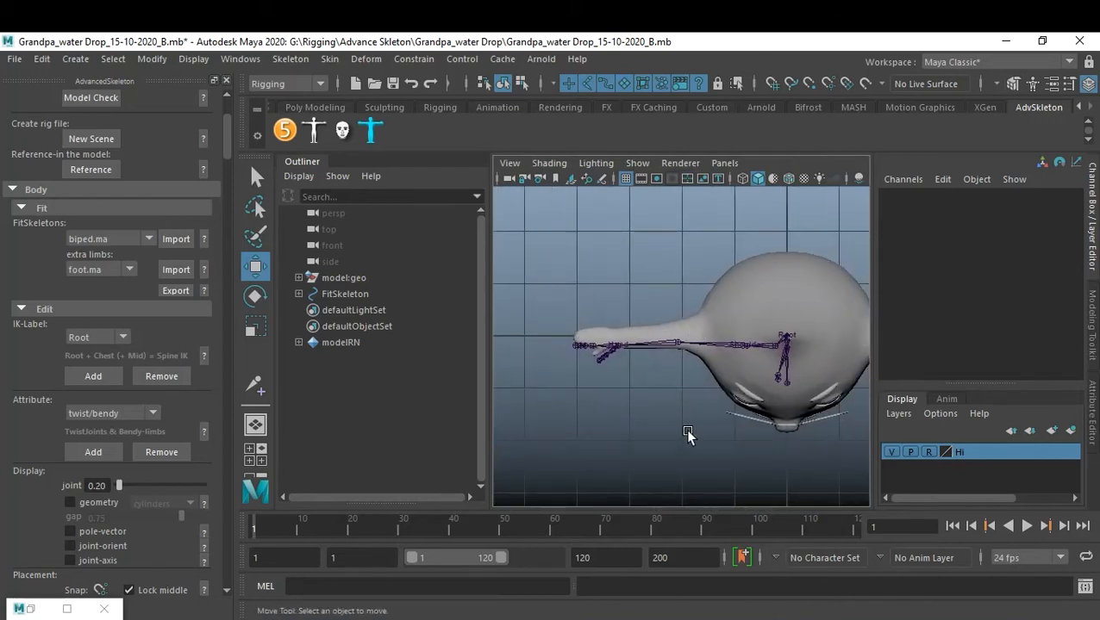
# Turn on X-Ray Joints in the side view and the front view, with the character's body framed.
pyautogui.press('space')
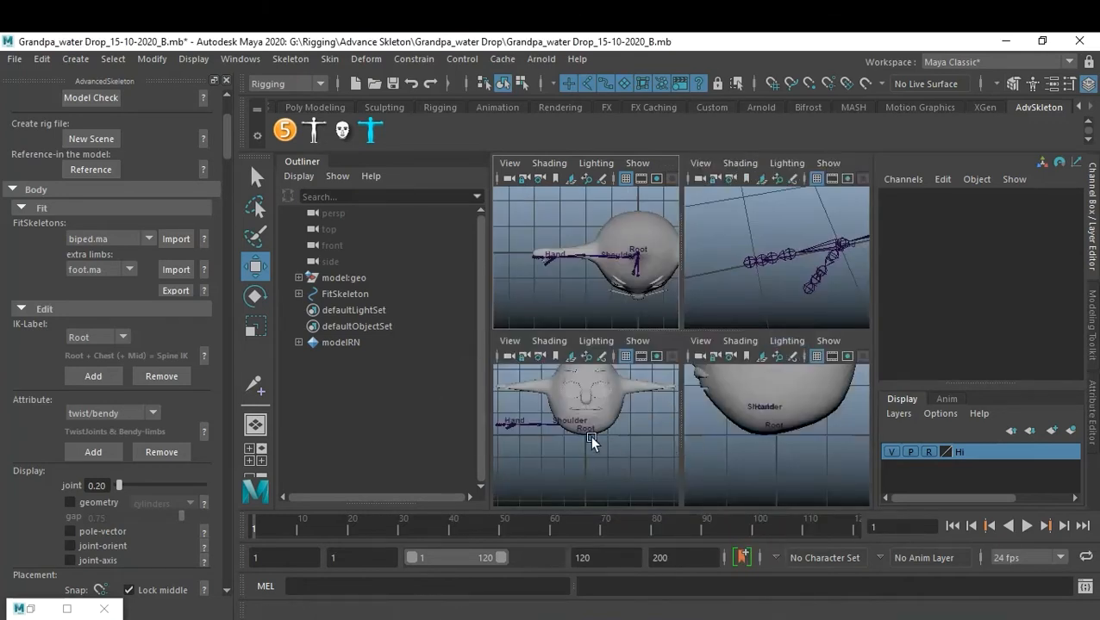
pyautogui.press('space')
pyautogui.keyDown('alt'); pyautogui.moveTo(799, 448); pyautogui.dragTo(716, 400); pyautogui.keyUp('alt')
pyautogui.click(549, 163)
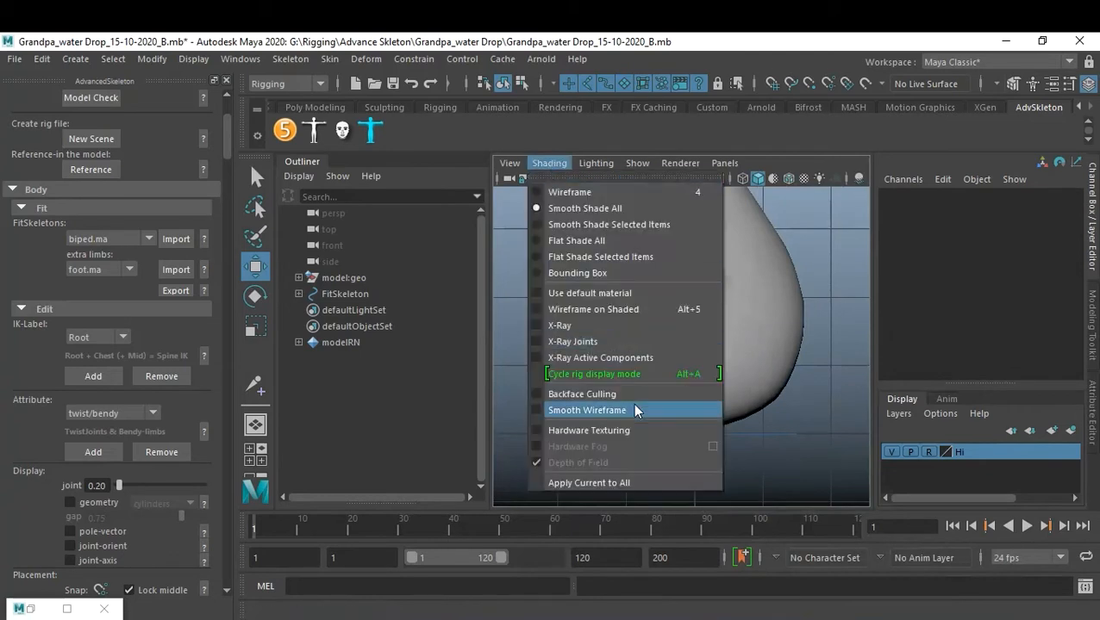
pyautogui.click(595, 341)
pyautogui.press('space')
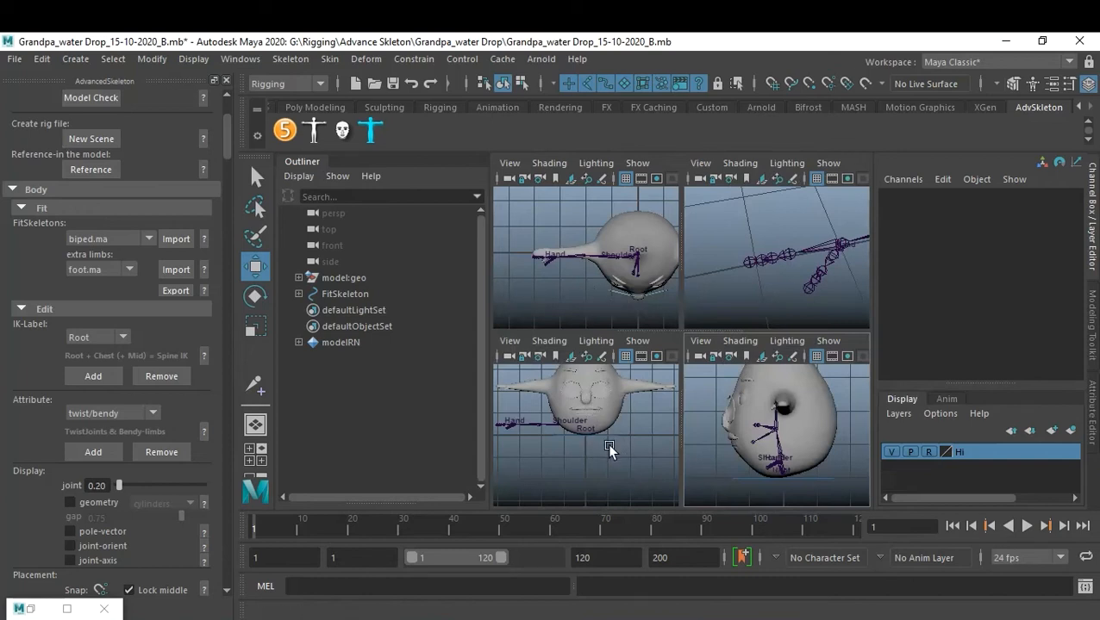
pyautogui.press('space')
pyautogui.click(549, 163)
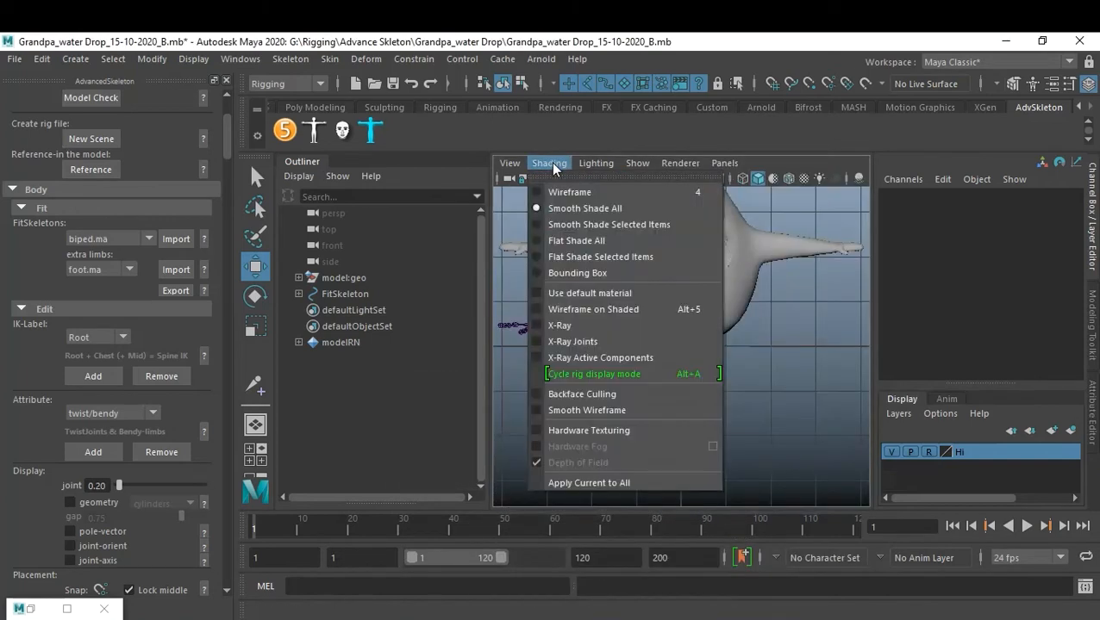
pyautogui.click(590, 342)
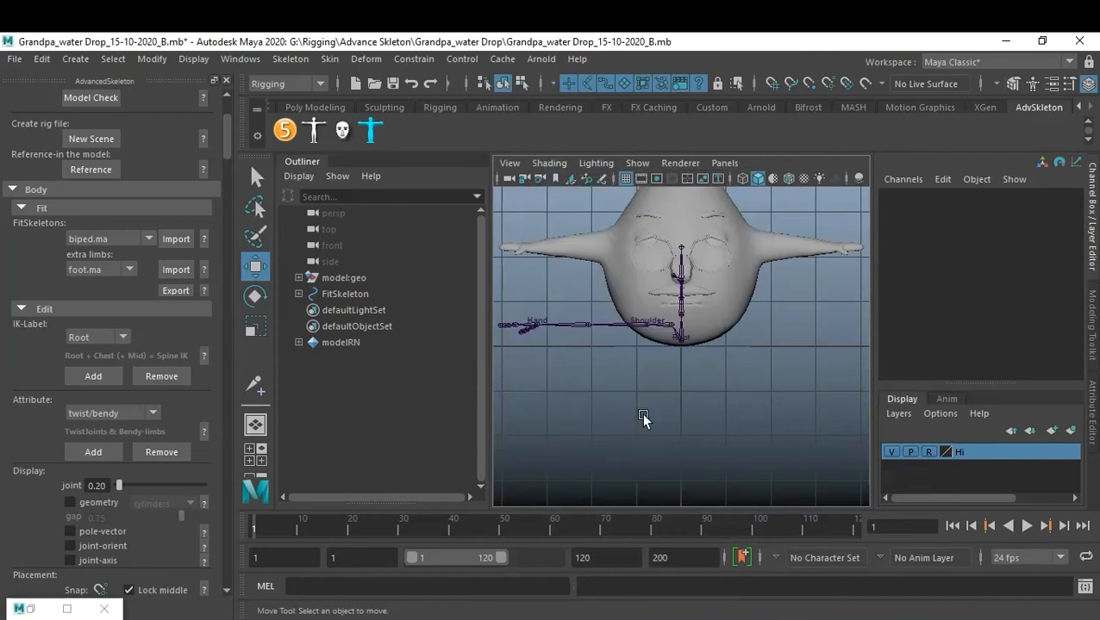
# Frame the whole character in the perspective view and collapse the Channel Box and Layer Editor area to enlarge the viewports.
pyautogui.press('space')
pyautogui.click(628, 310)
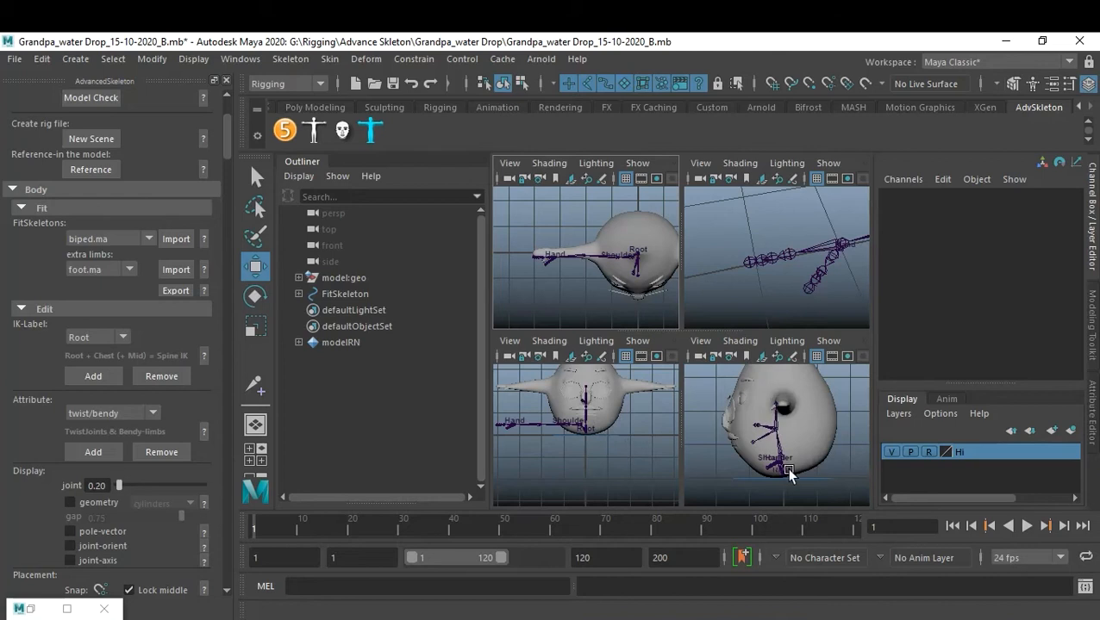
pyautogui.keyDown('alt'); pyautogui.moveTo(748, 266); pyautogui.dragTo(758, 264); pyautogui.keyUp('alt')
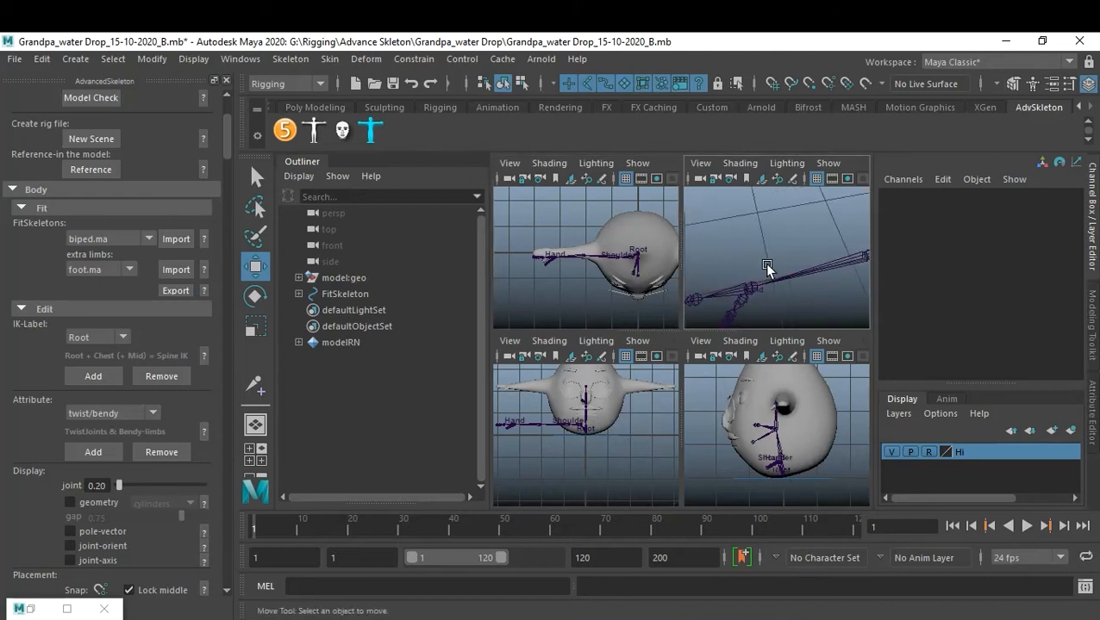
pyautogui.keyDown('alt'); pyautogui.moveTo(758, 263); pyautogui.dragTo(737, 239, button='right'); pyautogui.keyUp('alt')
pyautogui.keyDown('alt'); pyautogui.moveTo(738, 239); pyautogui.dragTo(785, 224); pyautogui.keyUp('alt')
pyautogui.keyDown('alt'); pyautogui.moveTo(786, 225); pyautogui.dragTo(800, 255, button='right'); pyautogui.keyUp('alt')
pyautogui.moveTo(801, 258)
pyautogui.keyDown('alt'); pyautogui.mouseDown()
pyautogui.moveTo(793, 281)
pyautogui.moveTo(781, 245)
pyautogui.moveTo(785, 258)
pyautogui.mouseUp(); pyautogui.keyUp('alt')
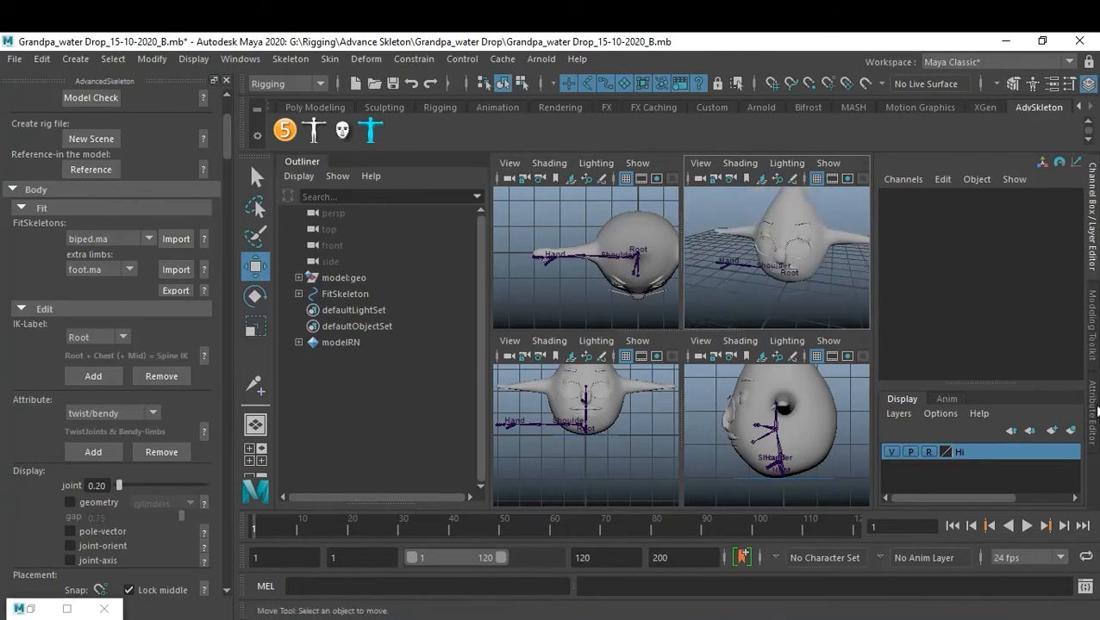
pyautogui.click(1093, 414)
pyautogui.click(1089, 424)
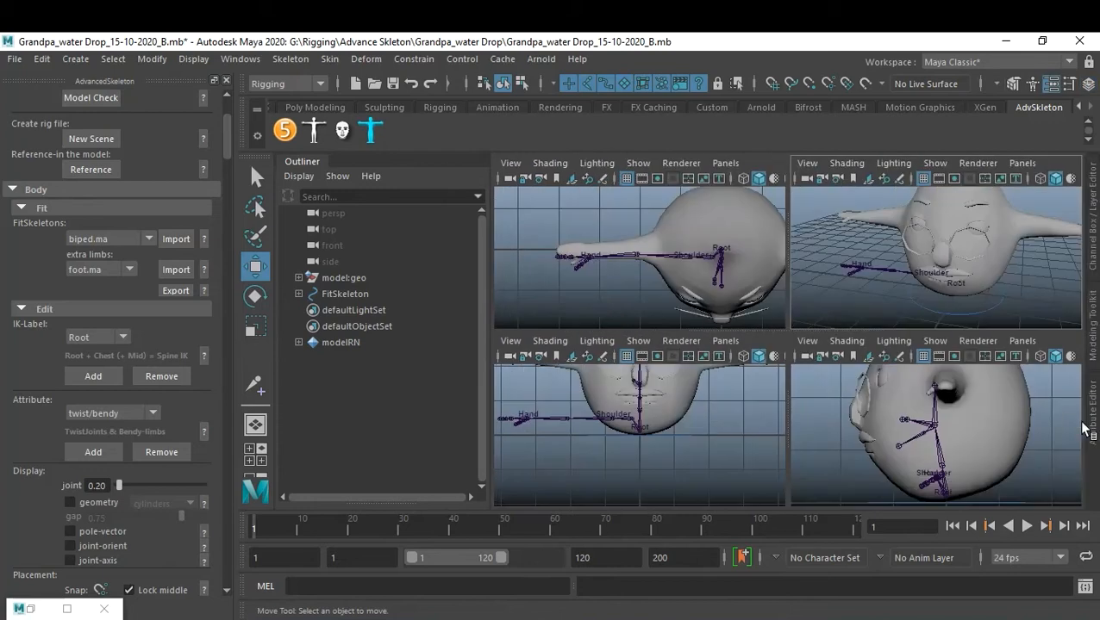
pyautogui.moveTo(915, 258)
pyautogui.keyDown('alt'); pyautogui.mouseDown()
pyautogui.moveTo(883, 269)
pyautogui.moveTo(916, 260)
pyautogui.mouseUp(); pyautogui.keyUp('alt')
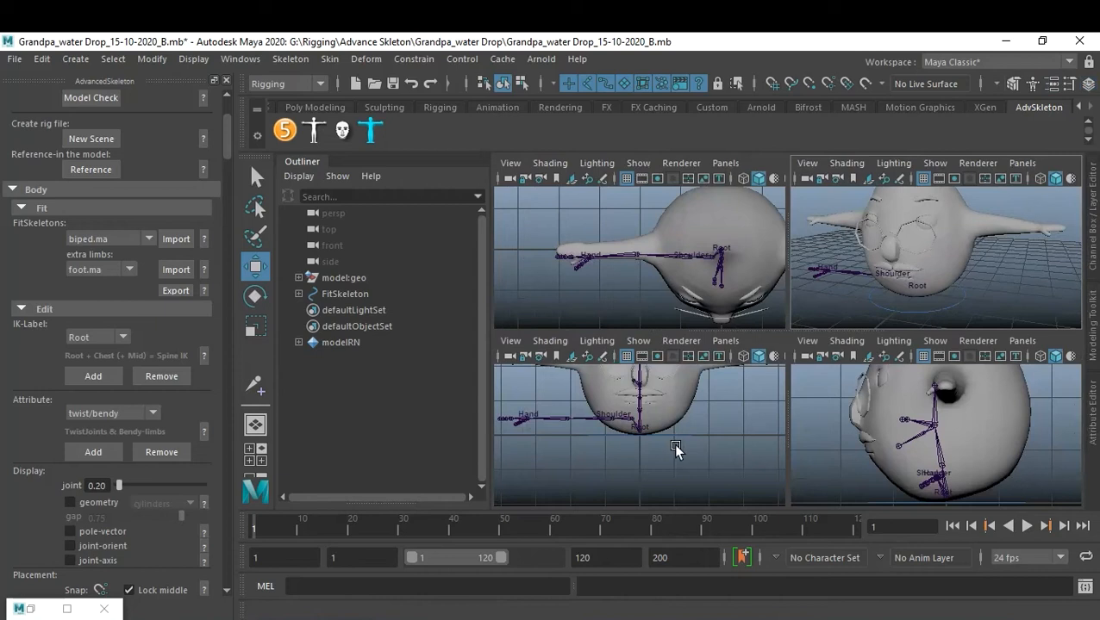
# Move the scapula joint with its arm chain up to the height of the model's arm in the front view.
pyautogui.press('space')
pyautogui.keyDown('alt'); pyautogui.moveTo(818, 305); pyautogui.dragTo(871, 409, button='middle'); pyautogui.keyUp('alt')
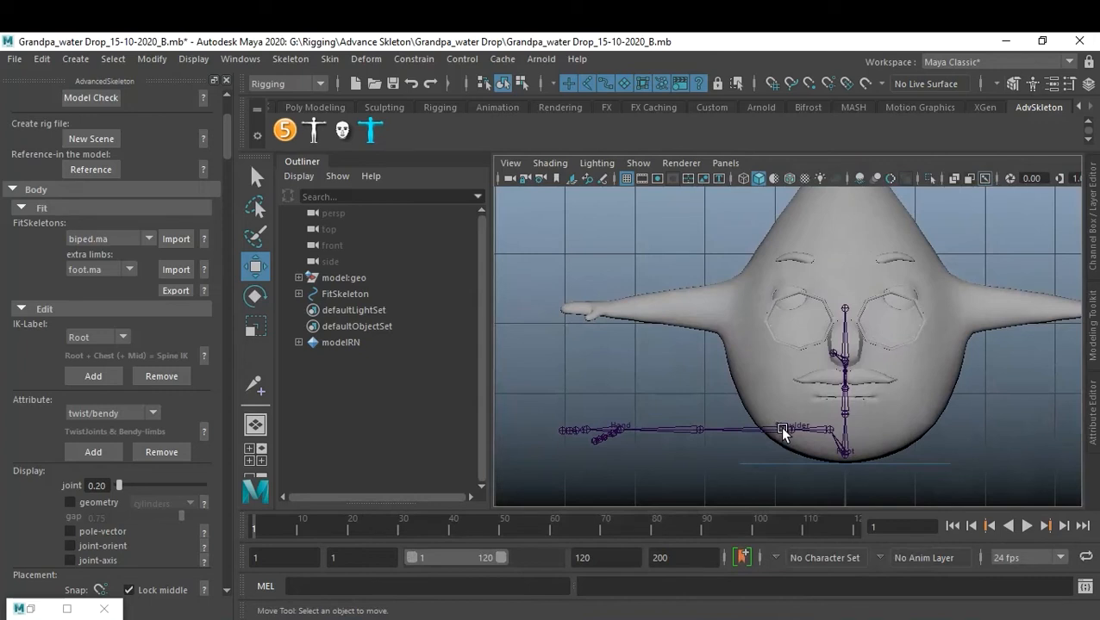
pyautogui.moveTo(825, 431)
pyautogui.mouseDown()
pyautogui.moveTo(801, 432)
pyautogui.moveTo(822, 431)
pyautogui.mouseUp()
pyautogui.moveTo(821, 436); pyautogui.dragTo(797, 434)
pyautogui.click(823, 438)
pyautogui.moveTo(825, 439); pyautogui.dragTo(830, 312)
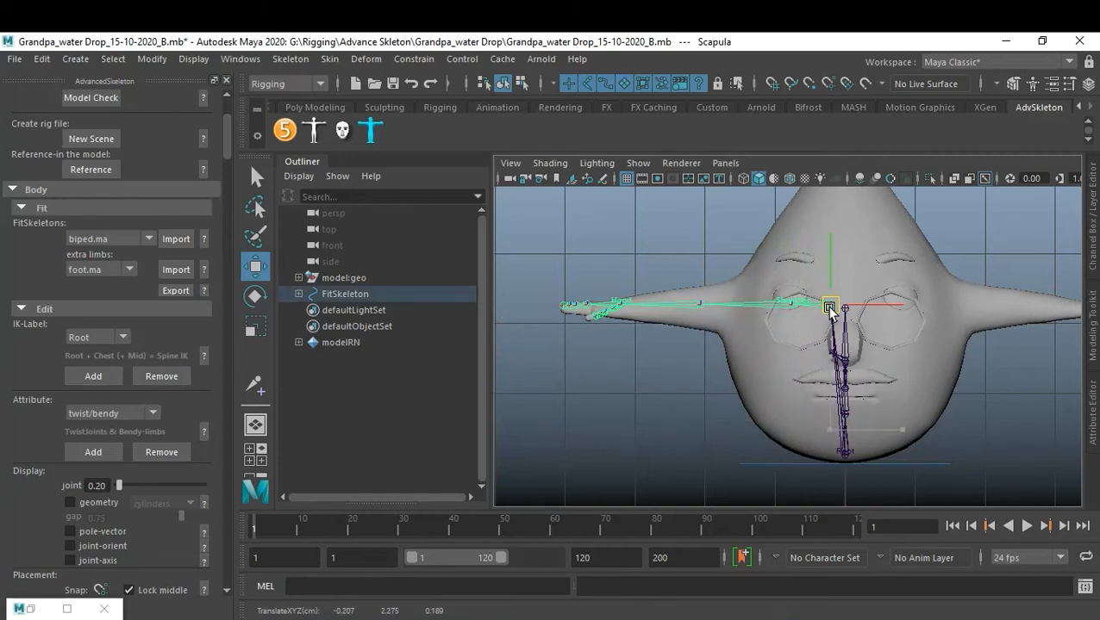
pyautogui.click(838, 312)
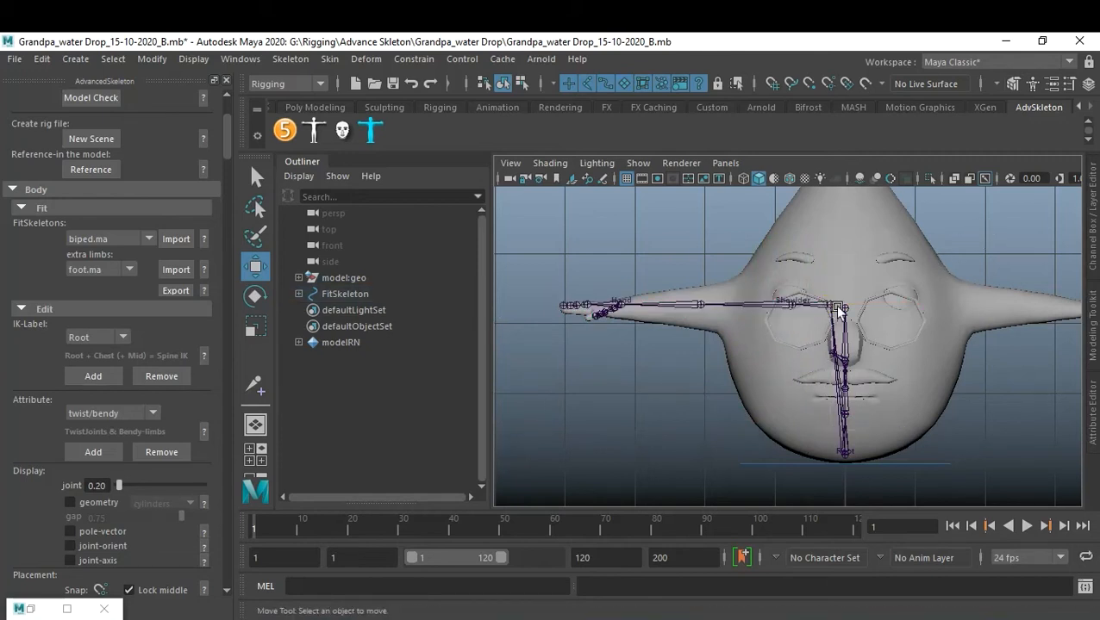
# Enter AdvancedSkeleton's FitMode with the shoulder joint selected for pivot editing.
pyautogui.click(787, 308)
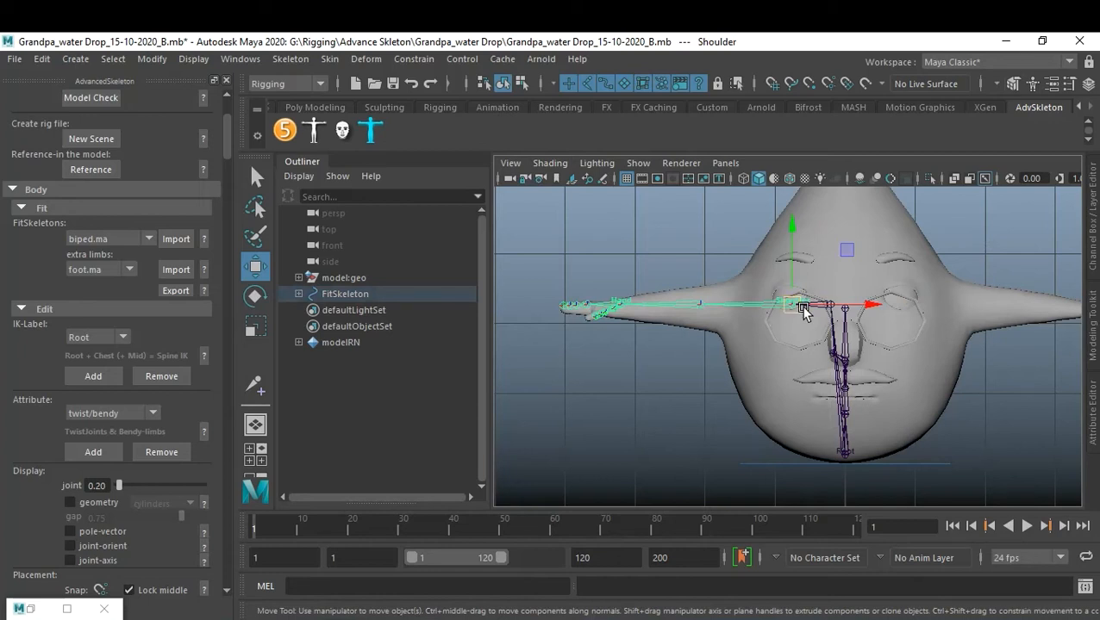
pyautogui.press('d')
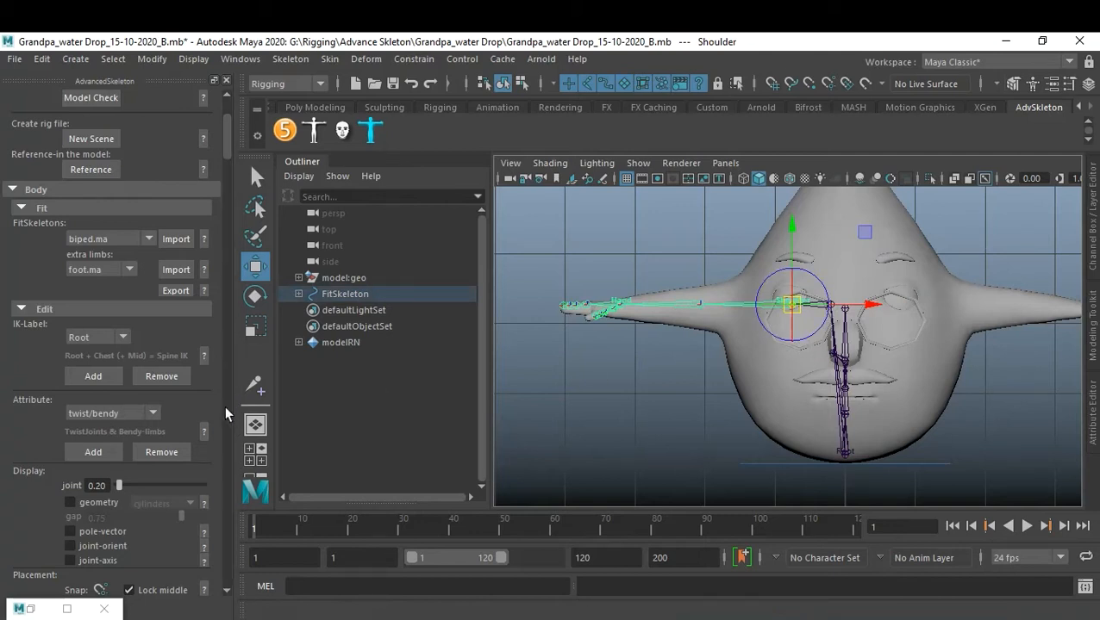
pyautogui.scroll(-3, 200, 396)
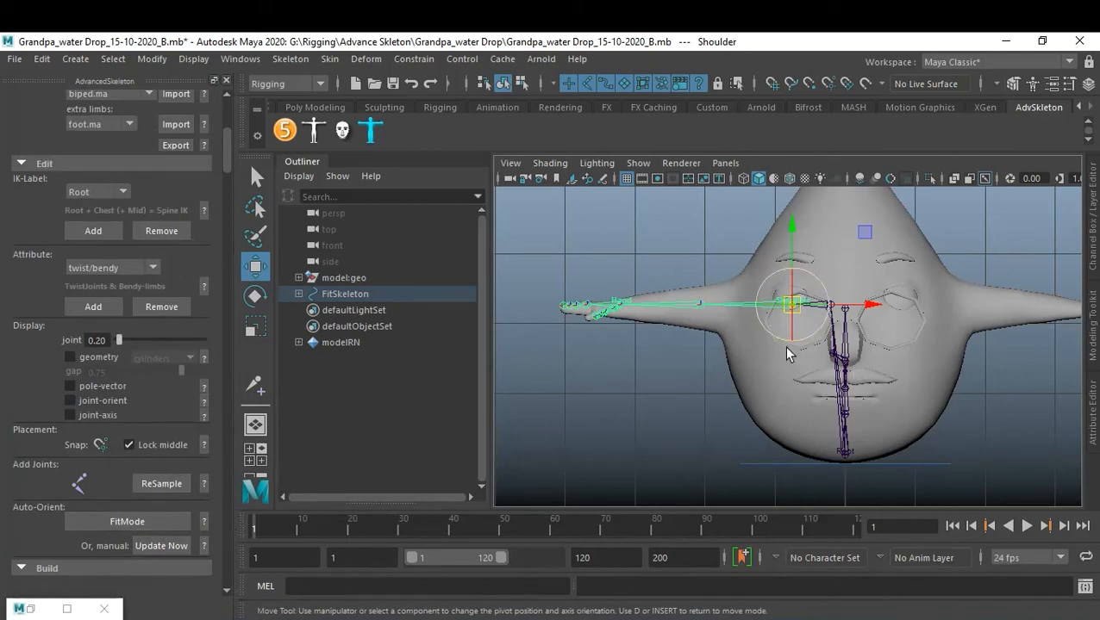
pyautogui.click(152, 520)
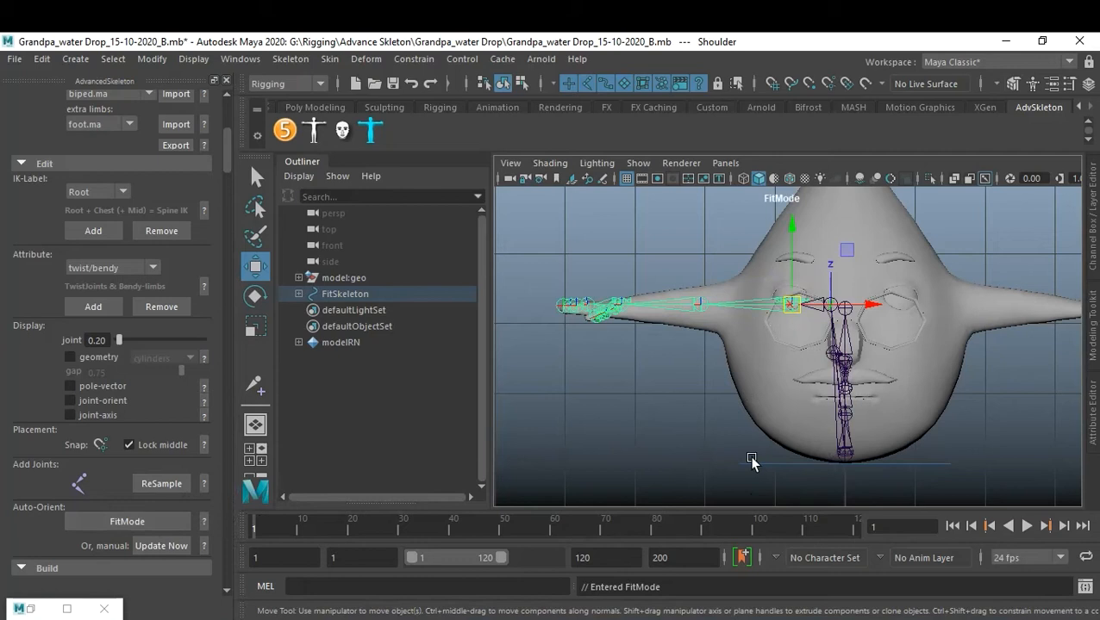
# Move the shoulder joint alone outward to the base of the arm, and shift the elbow joint farther along the arm.
pyautogui.keyDown('alt'); pyautogui.moveTo(793, 363); pyautogui.dragTo(946, 390, button='right'); pyautogui.keyUp('alt')
pyautogui.keyDown('alt'); pyautogui.moveTo(865, 379); pyautogui.dragTo(868, 416, button='middle'); pyautogui.keyUp('alt')
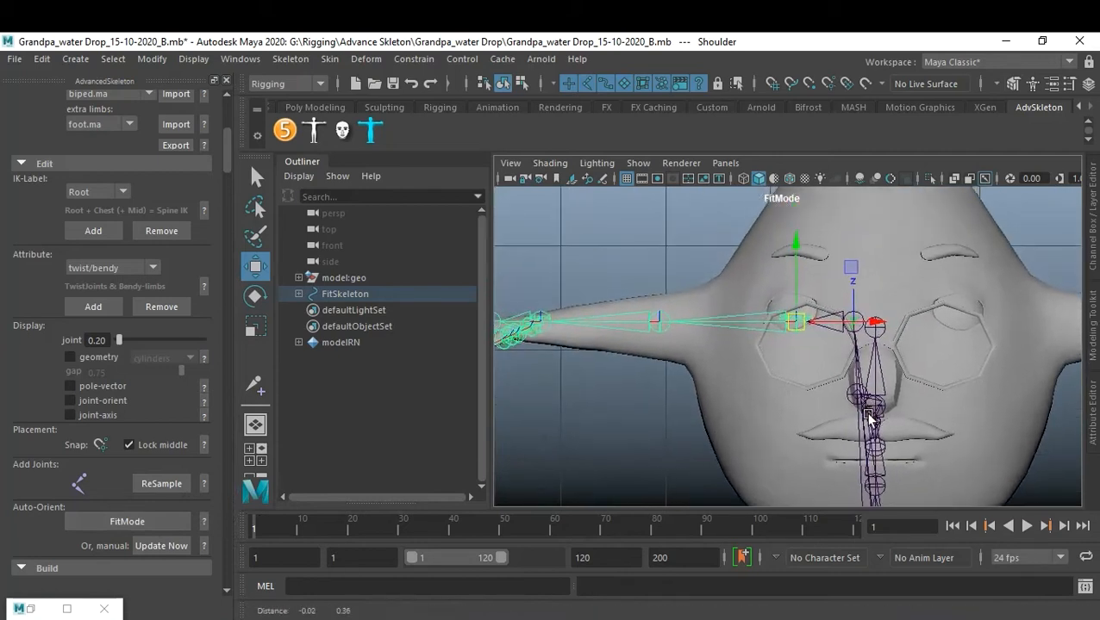
pyautogui.press('d')
pyautogui.moveTo(871, 326); pyautogui.dragTo(794, 330)
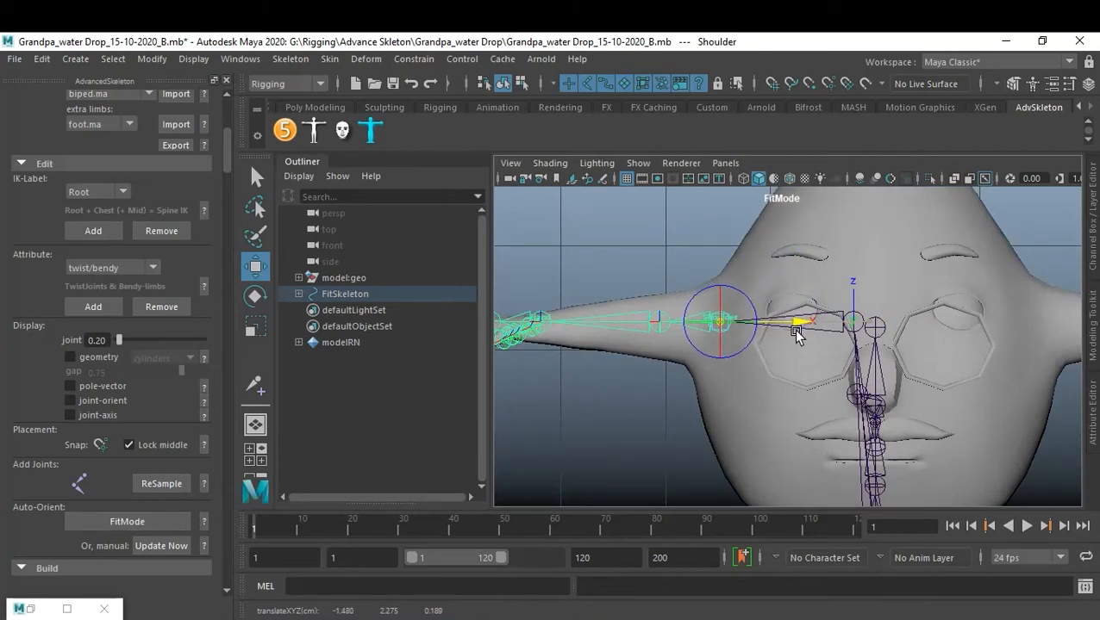
pyautogui.click(656, 322)
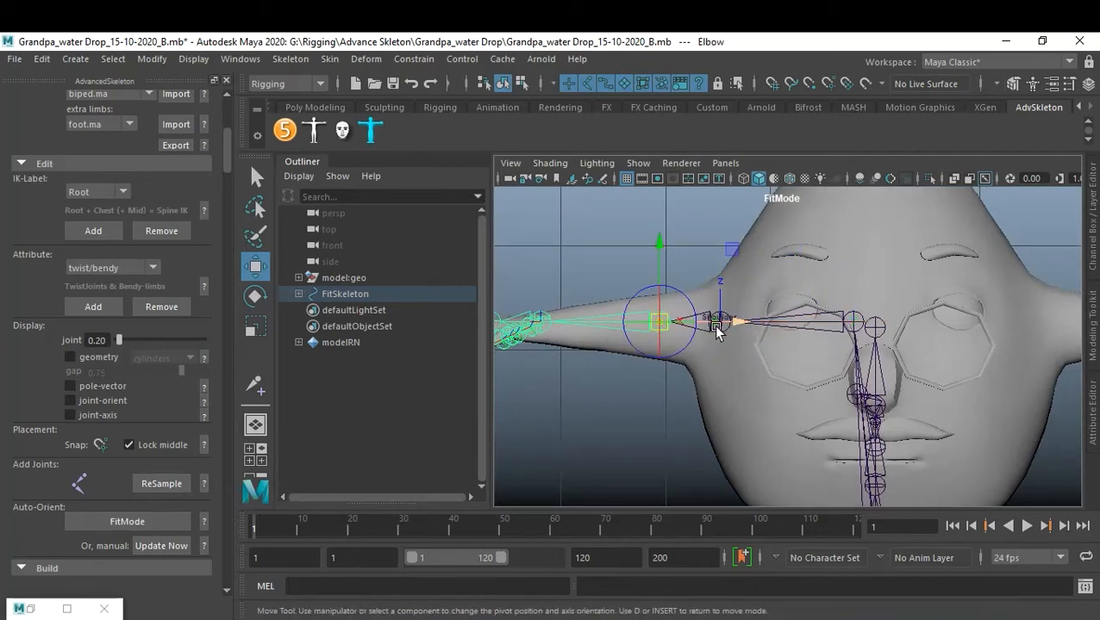
pyautogui.moveTo(727, 325); pyautogui.dragTo(699, 324)
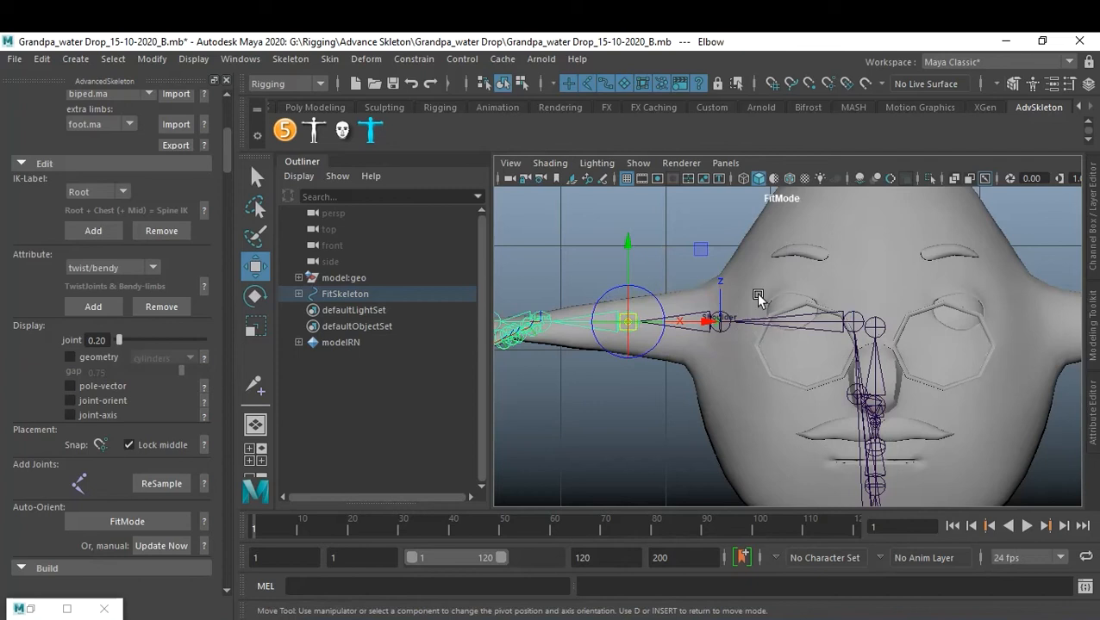
# Turn on wireframe on shaded in the front view and move the elbow joint outward onto the edge loops at mid-arm.
pyautogui.click(789, 179)
pyautogui.keyDown('alt'); pyautogui.moveTo(585, 365); pyautogui.dragTo(776, 408, button='right'); pyautogui.keyUp('alt')
pyautogui.keyDown('alt'); pyautogui.moveTo(719, 408); pyautogui.dragTo(849, 422, button='middle'); pyautogui.keyUp('alt')
pyautogui.keyDown('alt'); pyautogui.moveTo(760, 399); pyautogui.dragTo(892, 409, button='right'); pyautogui.keyUp('alt')
pyautogui.keyDown('alt'); pyautogui.moveTo(748, 403); pyautogui.dragTo(871, 422, button='middle'); pyautogui.keyUp('alt')
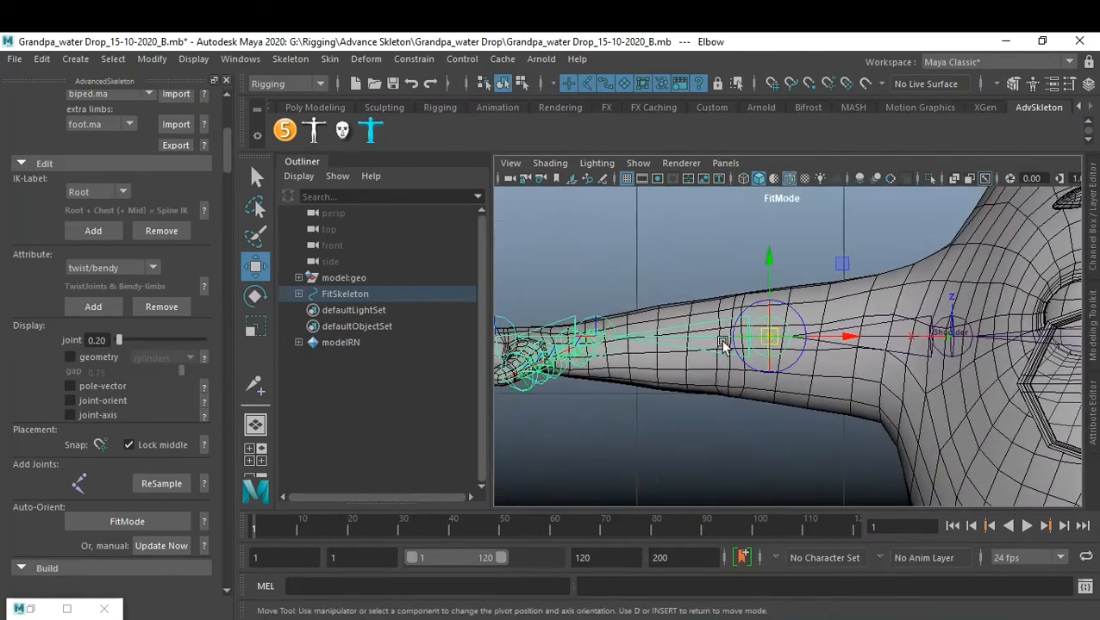
pyautogui.moveTo(842, 338); pyautogui.dragTo(806, 339)
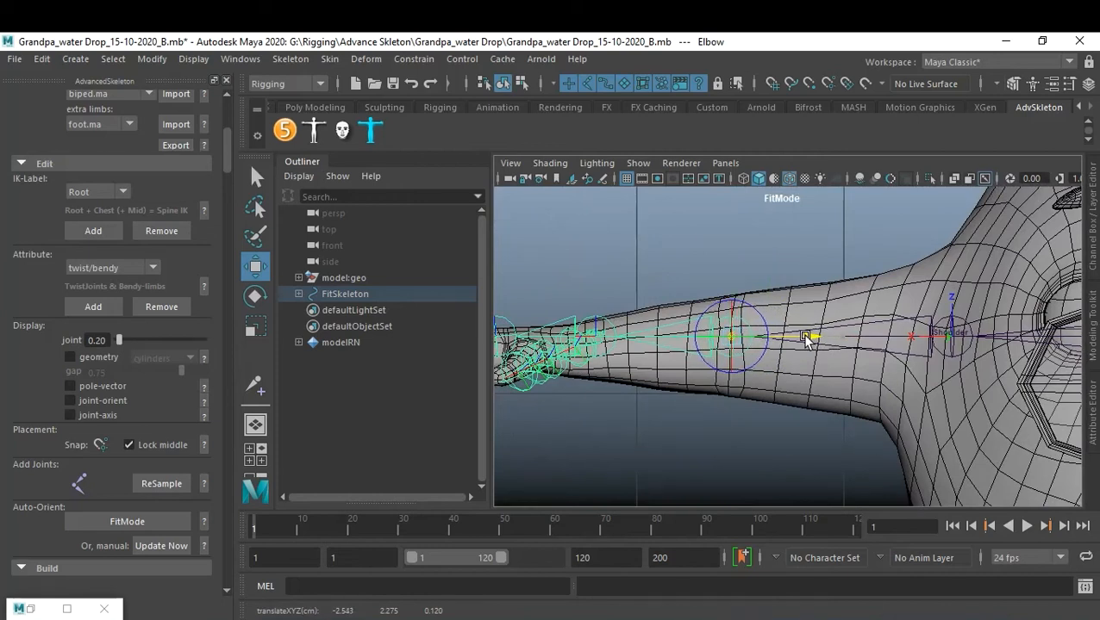
pyautogui.moveTo(807, 339); pyautogui.dragTo(806, 340)
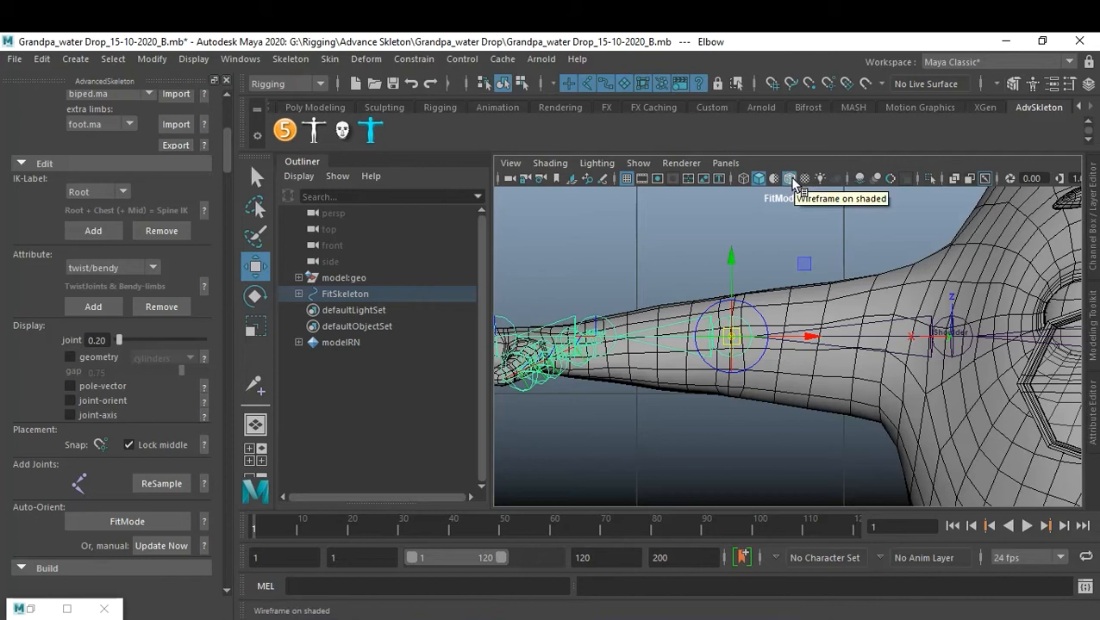
pyautogui.click(731, 439)
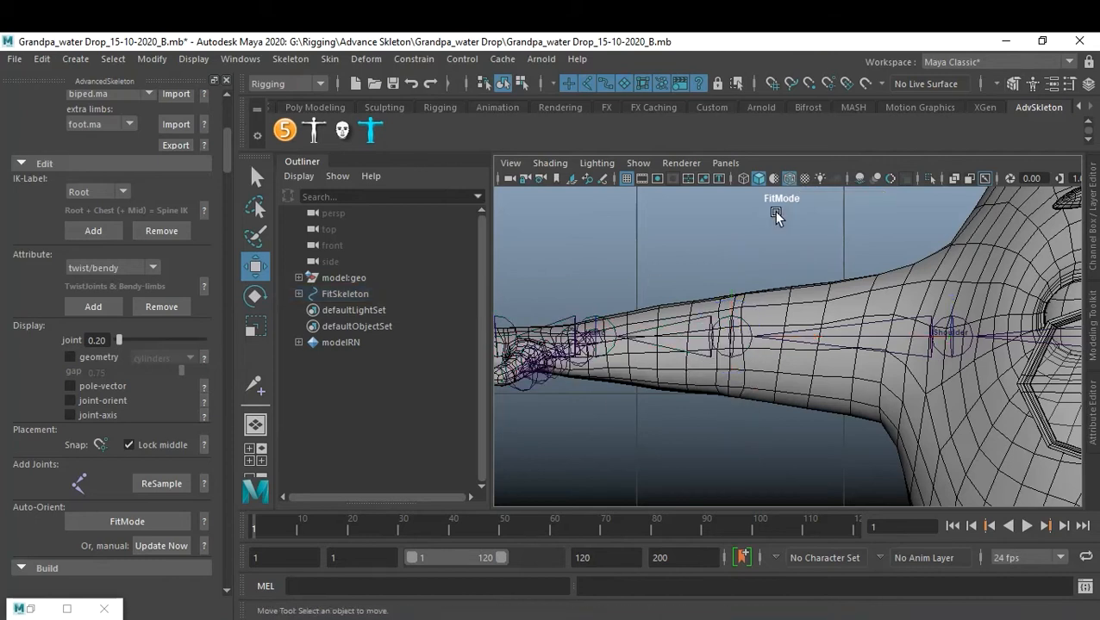
pyautogui.click(789, 178)
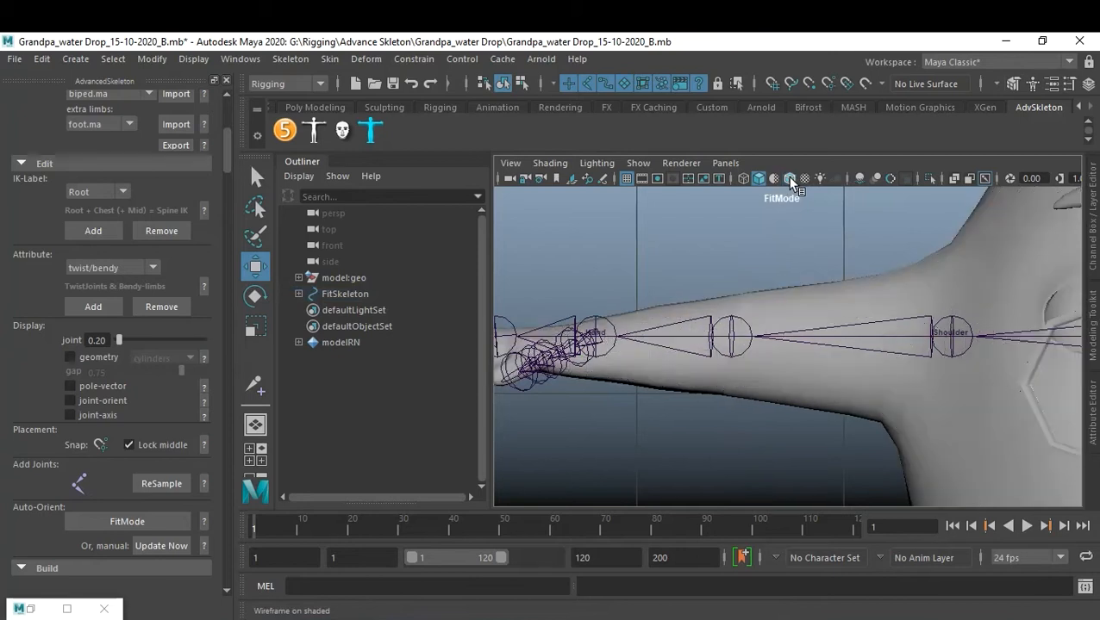
pyautogui.click(789, 178)
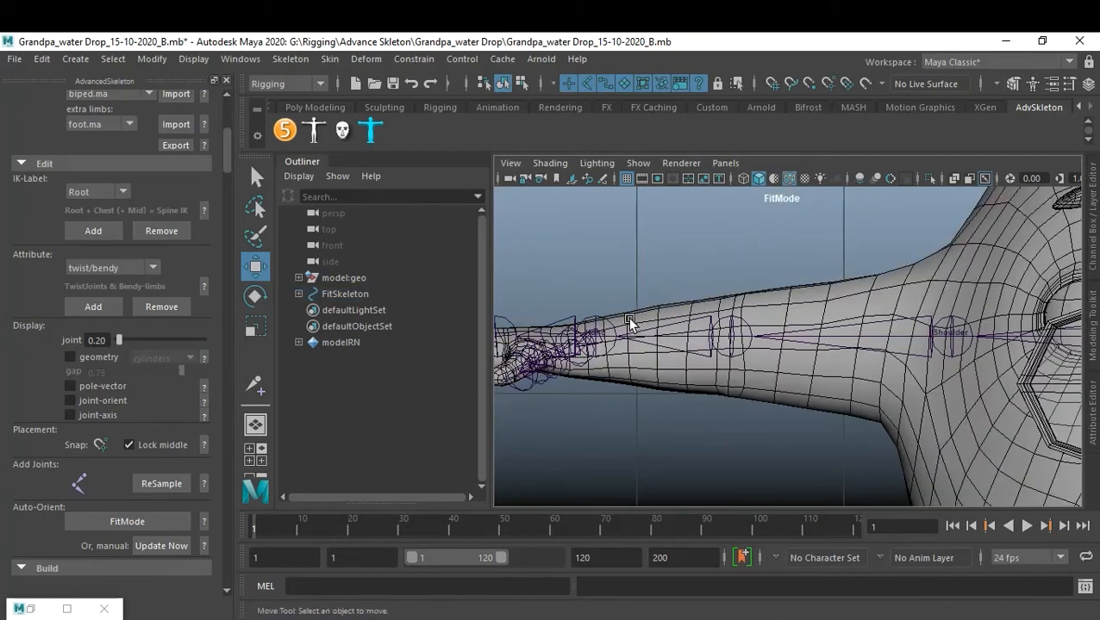
# Select the wrist joint and examine how the hand joints sit in the model in the front and perspective views.
pyautogui.keyDown('alt'); pyautogui.moveTo(627, 326); pyautogui.dragTo(783, 354, button='middle'); pyautogui.keyUp('alt')
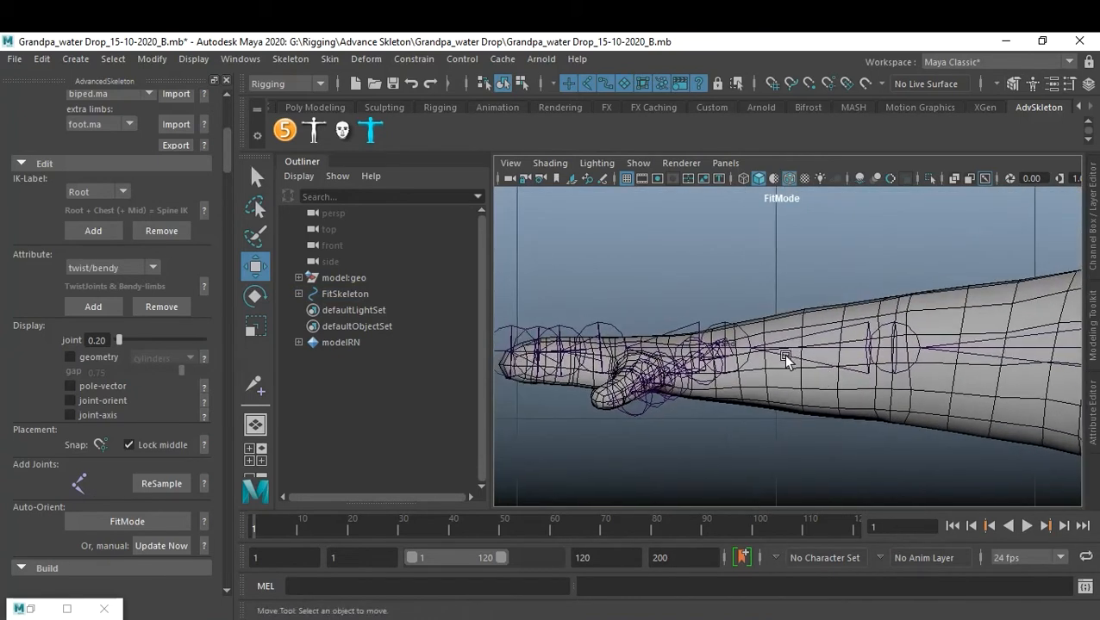
pyautogui.click(748, 335)
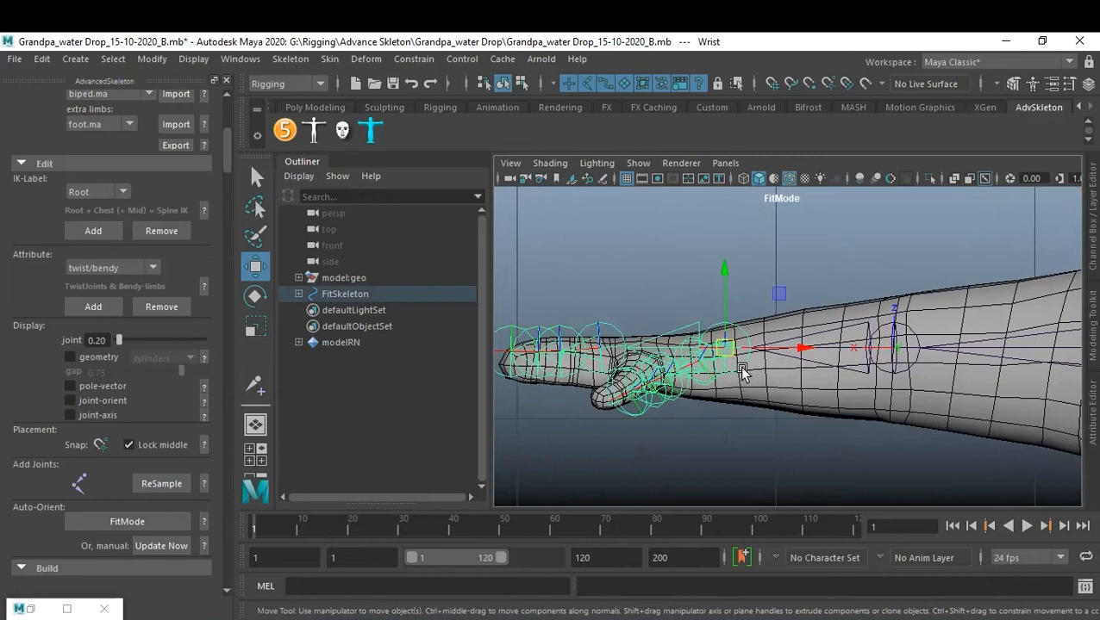
pyautogui.press('space')
pyautogui.press('space')
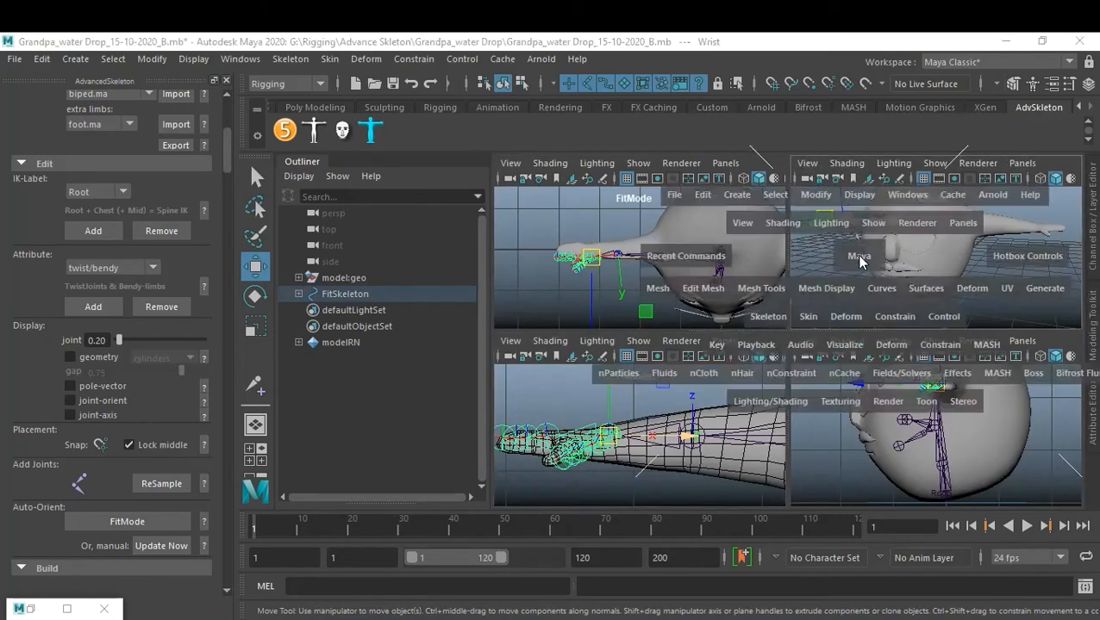
pyautogui.press('f')
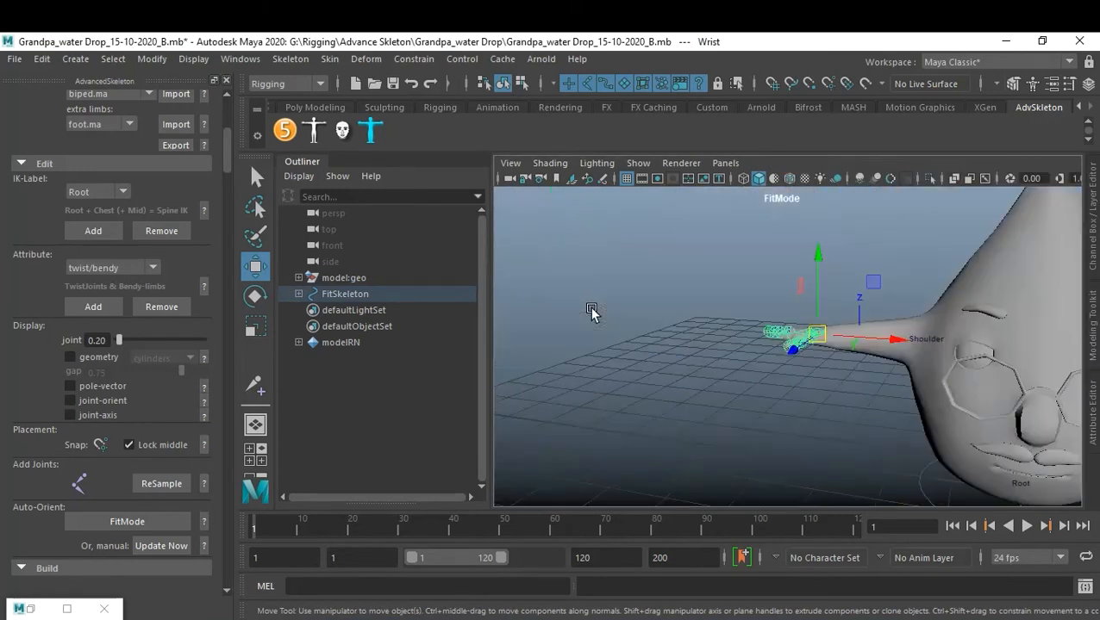
pyautogui.press('space')
pyautogui.press('space')
pyautogui.press('space')
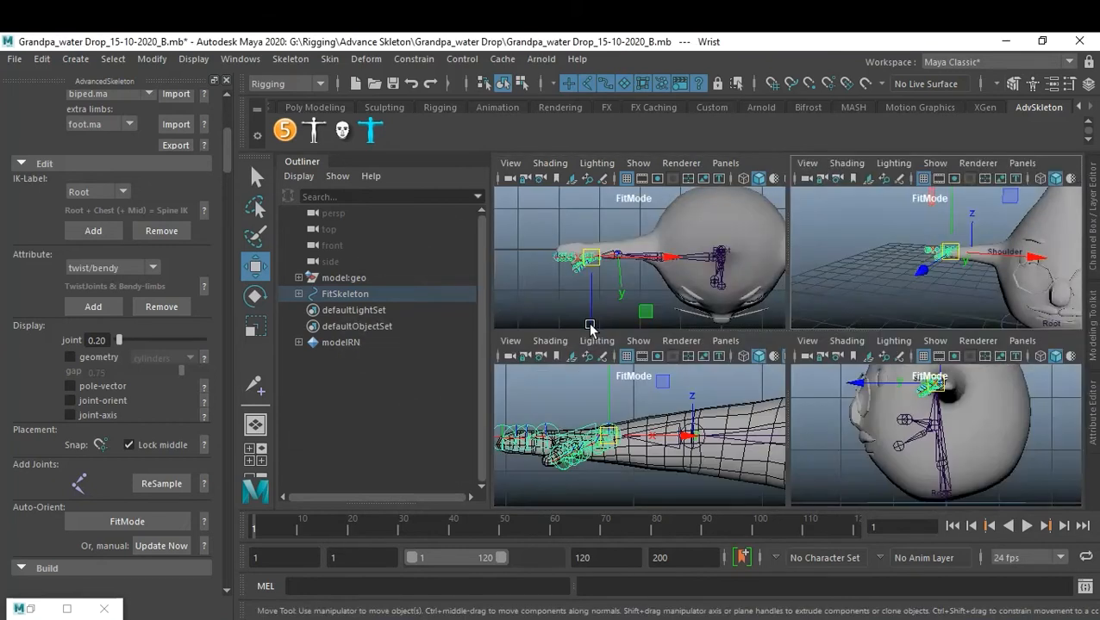
# Move the shoulder joint and its whole arm chain backward in the top view, onto the centre line of the arm.
pyautogui.press('space')
pyautogui.keyDown('alt'); pyautogui.moveTo(749, 398); pyautogui.dragTo(945, 405, button='middle'); pyautogui.keyUp('alt')
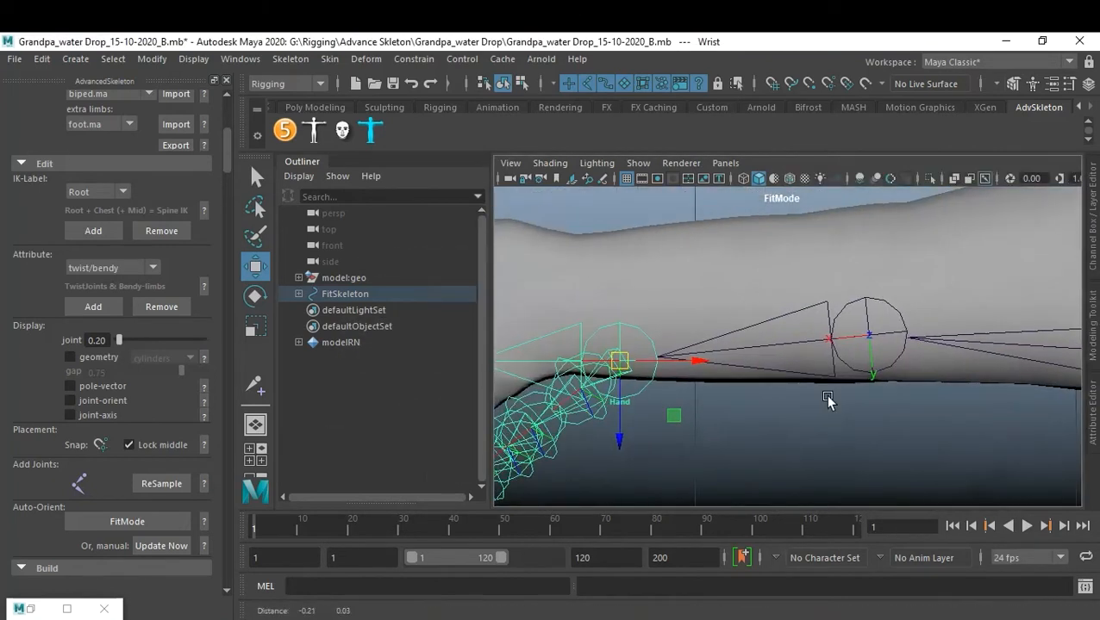
pyautogui.keyDown('alt'); pyautogui.moveTo(827, 400); pyautogui.dragTo(787, 394, button='right'); pyautogui.keyUp('alt')
pyautogui.keyDown('alt'); pyautogui.moveTo(788, 395); pyautogui.dragTo(805, 393, button='middle'); pyautogui.keyUp('alt')
pyautogui.keyDown('alt'); pyautogui.moveTo(805, 393); pyautogui.dragTo(909, 408, button='right'); pyautogui.keyUp('alt')
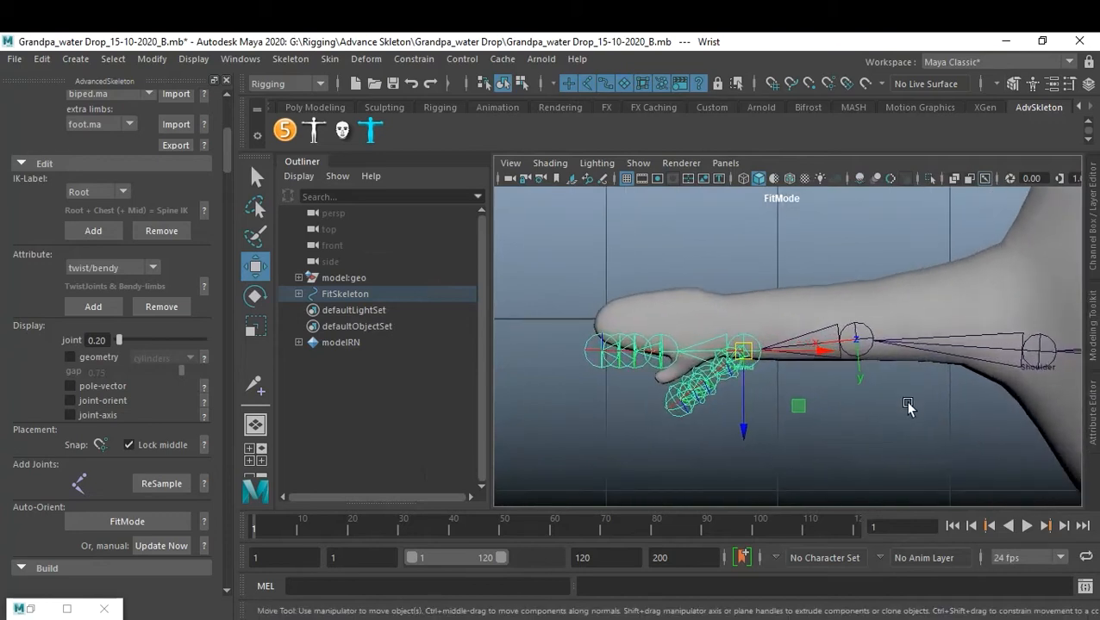
pyautogui.keyDown('alt'); pyautogui.moveTo(864, 408); pyautogui.dragTo(829, 407, button='middle'); pyautogui.keyUp('alt')
pyautogui.keyDown('alt'); pyautogui.moveTo(829, 407); pyautogui.dragTo(900, 403, button='right'); pyautogui.keyUp('alt')
pyautogui.click(1018, 354)
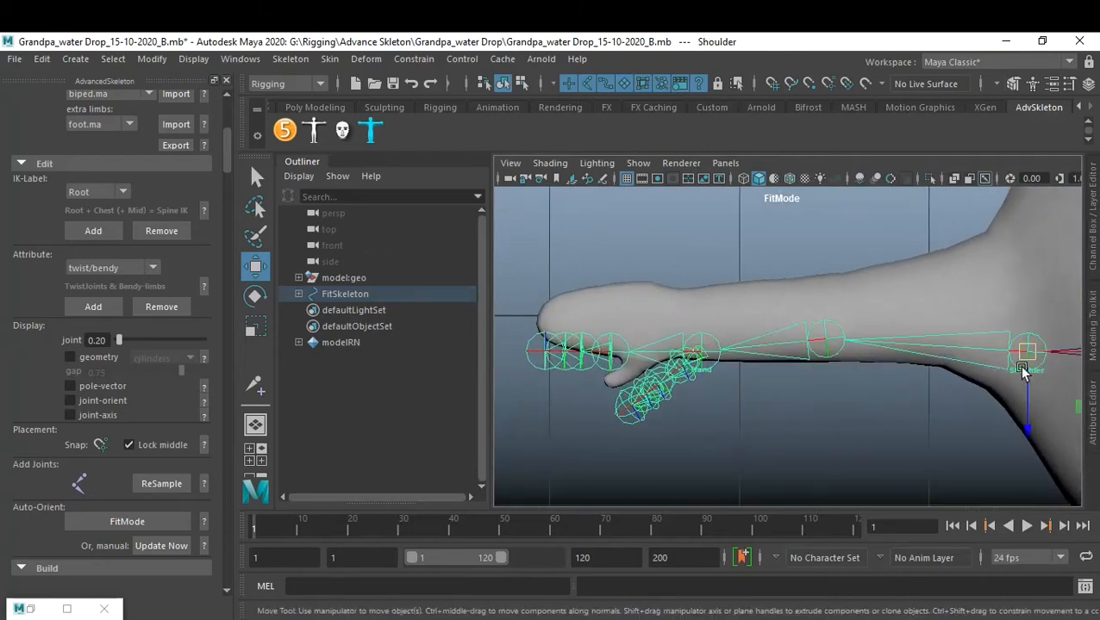
pyautogui.moveTo(1028, 433); pyautogui.dragTo(1025, 398)
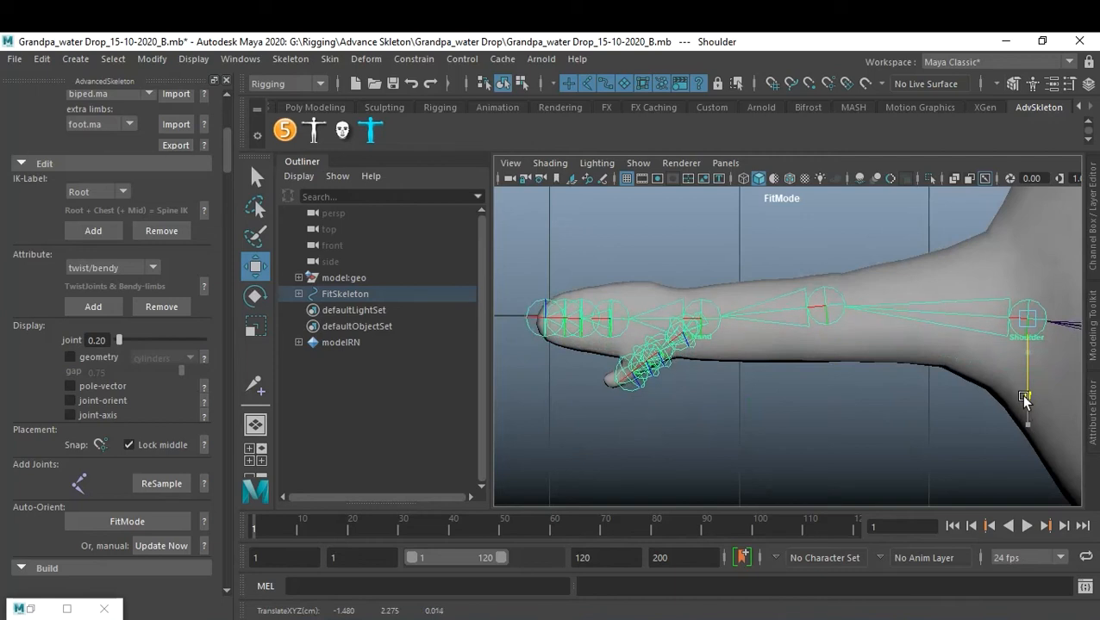
# Shift the elbow joint alone slightly forward in the top view, leaving the wrist and finger joints in place.
pyautogui.click(832, 312)
pyautogui.click(834, 309)
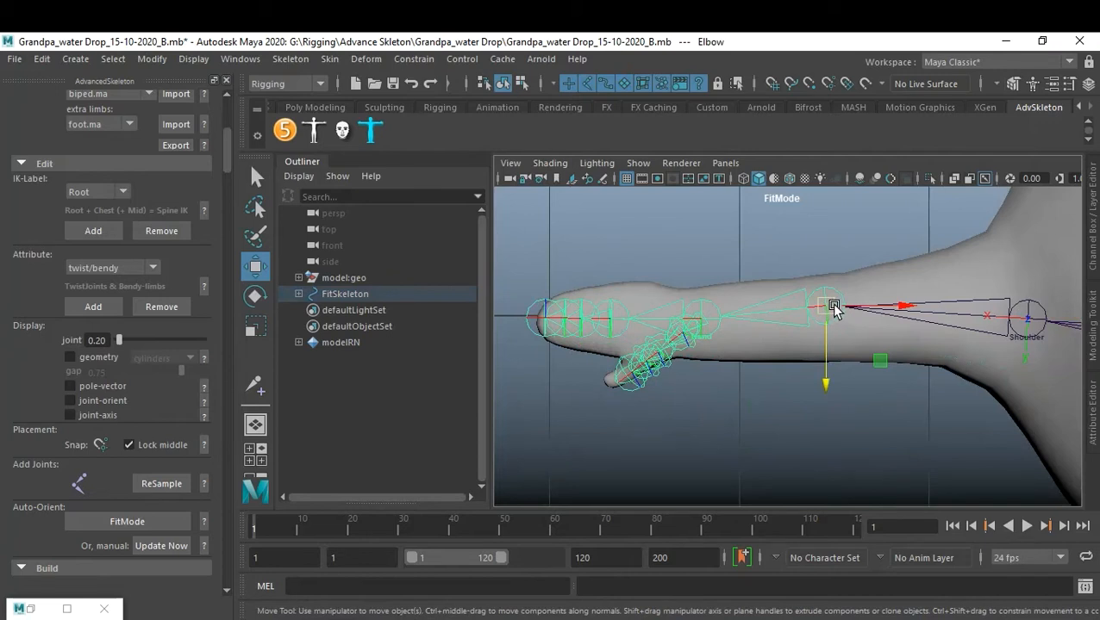
pyautogui.press('d')
pyautogui.moveTo(831, 384); pyautogui.dragTo(831, 389)
pyautogui.press('d')
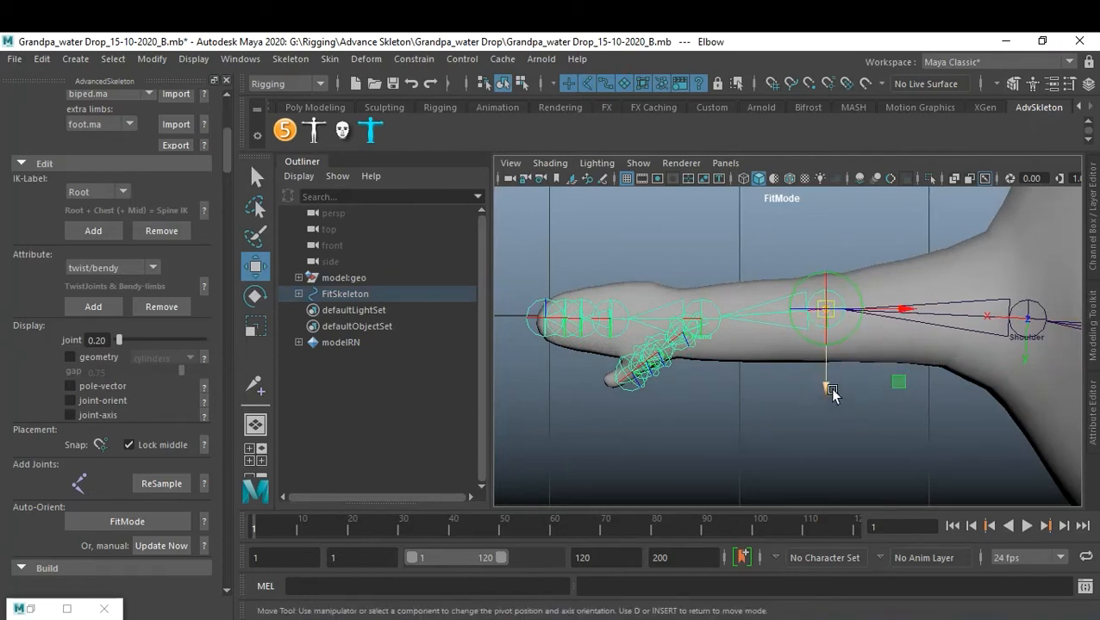
pyautogui.click(767, 429)
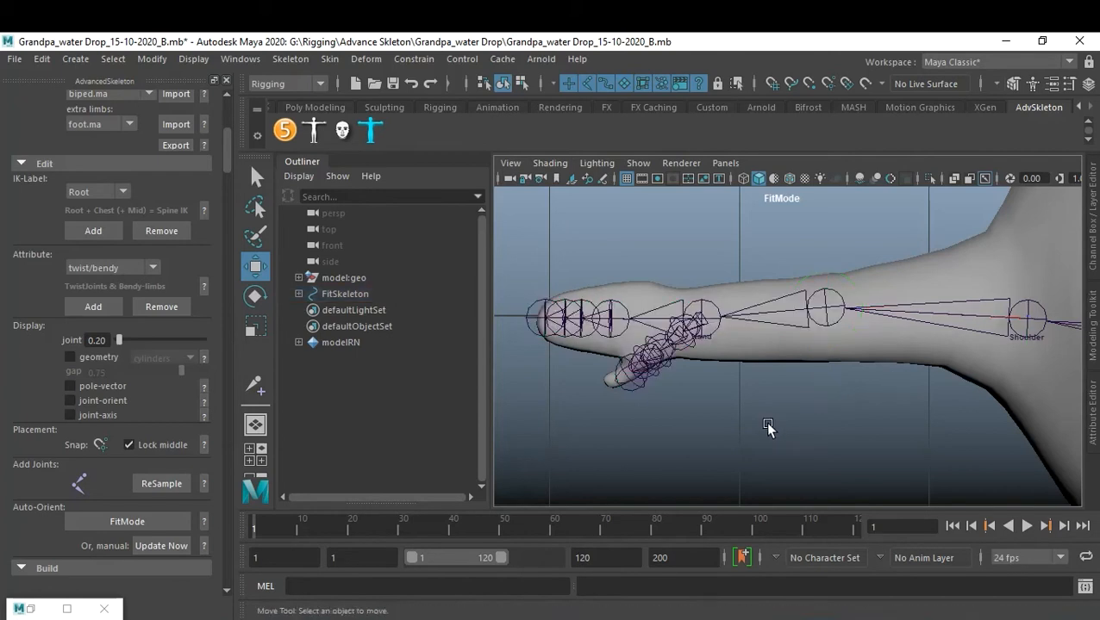
# Set the AdvancedSkeleton joint display size to 0.05.
pyautogui.scroll(1, 751, 392)
pyautogui.scroll(1, 774, 405)
pyautogui.keyDown('alt'); pyautogui.moveTo(752, 392); pyautogui.dragTo(874, 429, button='middle'); pyautogui.keyUp('alt')
pyautogui.scroll(1, 775, 406)
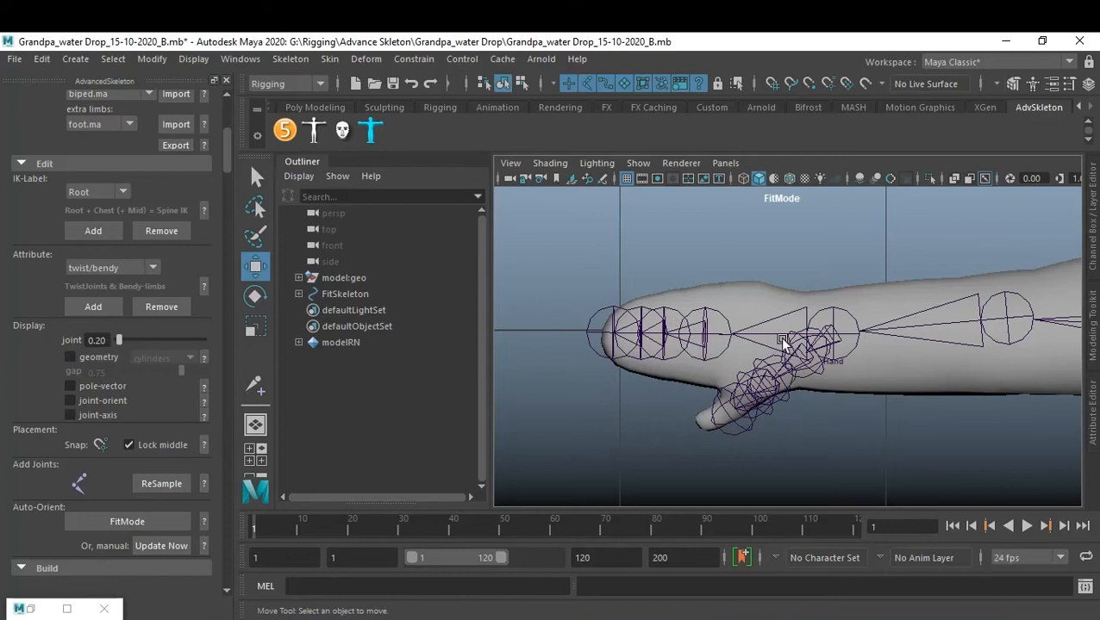
pyautogui.doubleClick(108, 340)
pyautogui.write('.05')
pyautogui.press('Return')
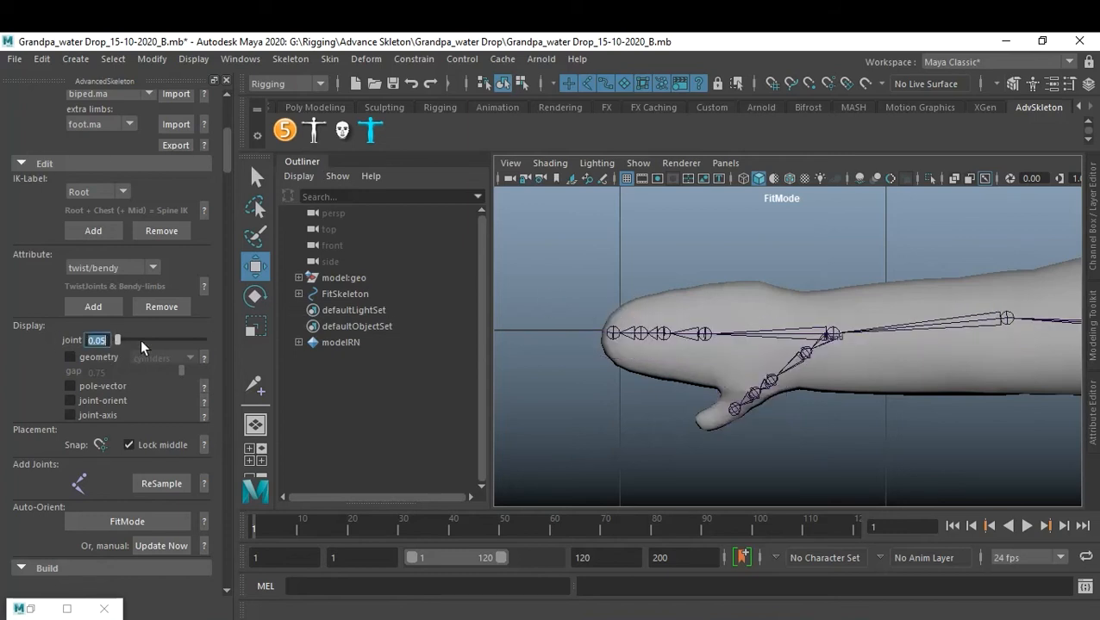
# Move the first thumb joint and its chain outward and forward in the top view, into the model's thumb.
pyautogui.click(832, 335)
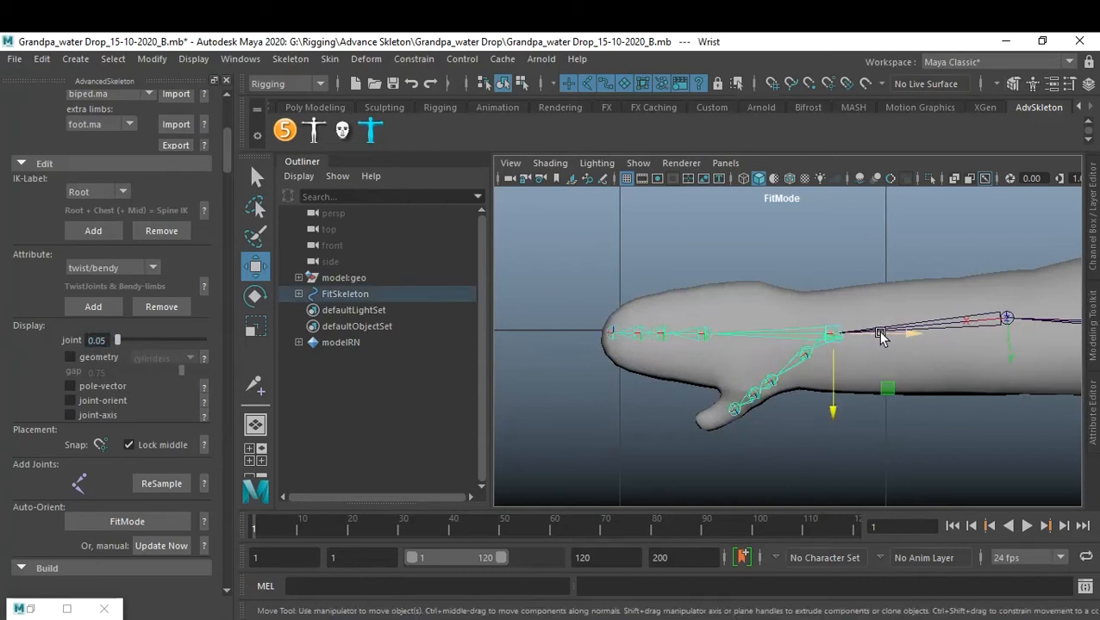
pyautogui.click(806, 357)
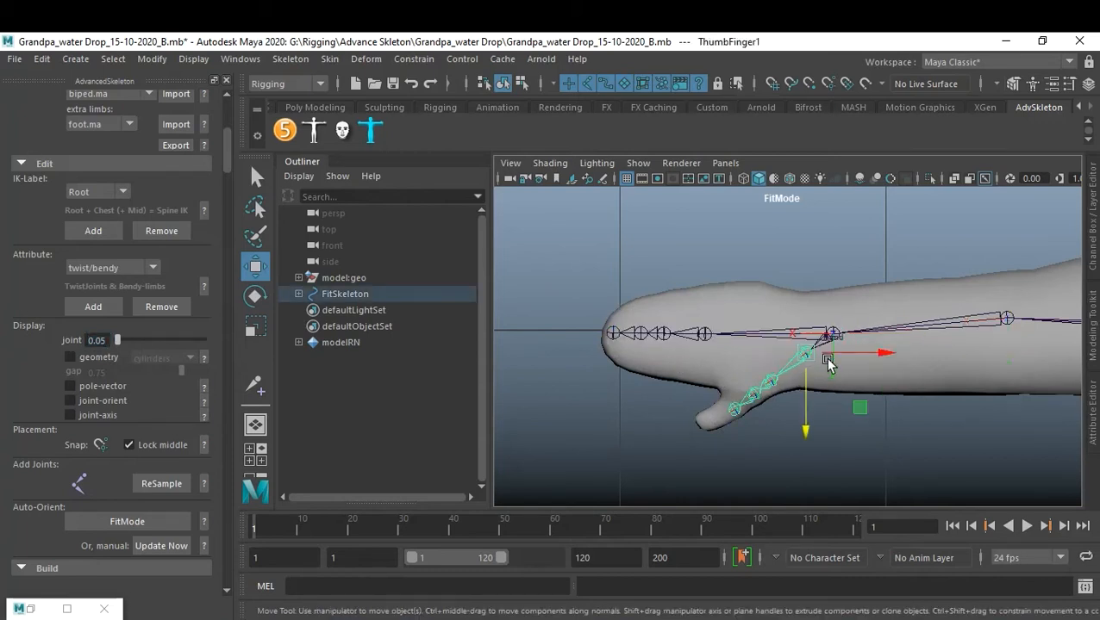
pyautogui.moveTo(811, 360); pyautogui.dragTo(779, 369)
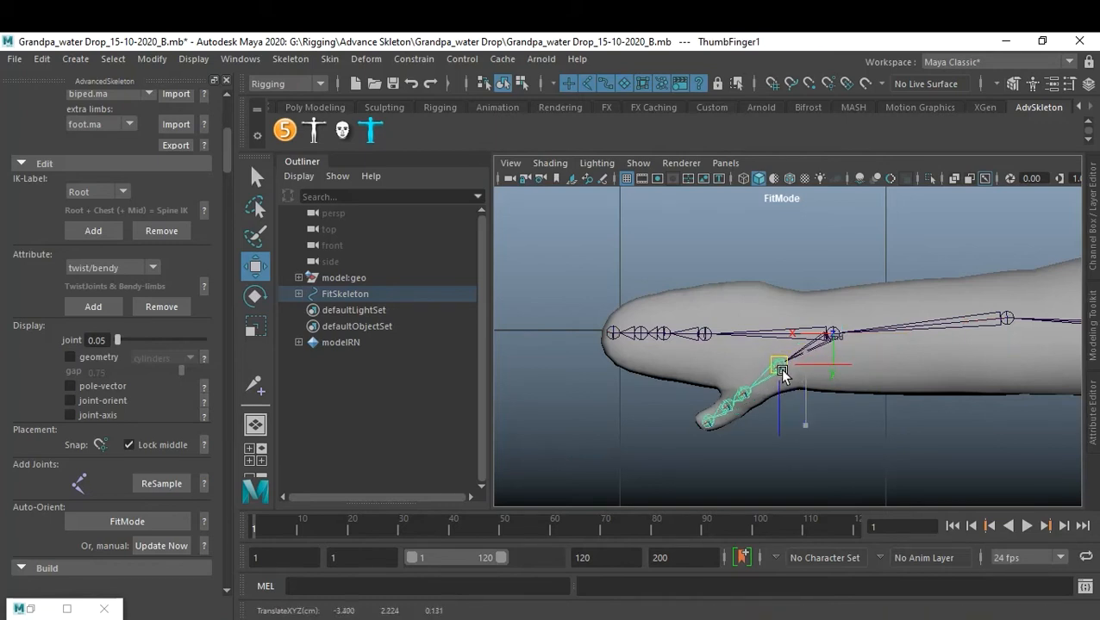
pyautogui.click(831, 462)
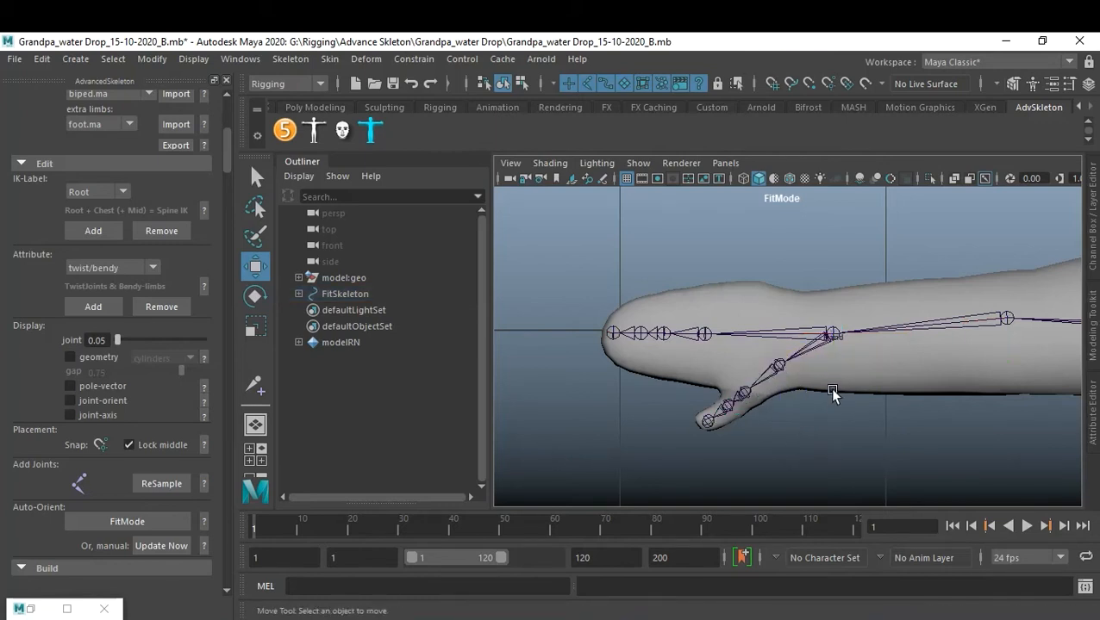
# Move the first middle-finger joint and its chain back toward the wrist, inside the palm.
pyautogui.click(704, 336)
pyautogui.moveTo(706, 336); pyautogui.dragTo(756, 339)
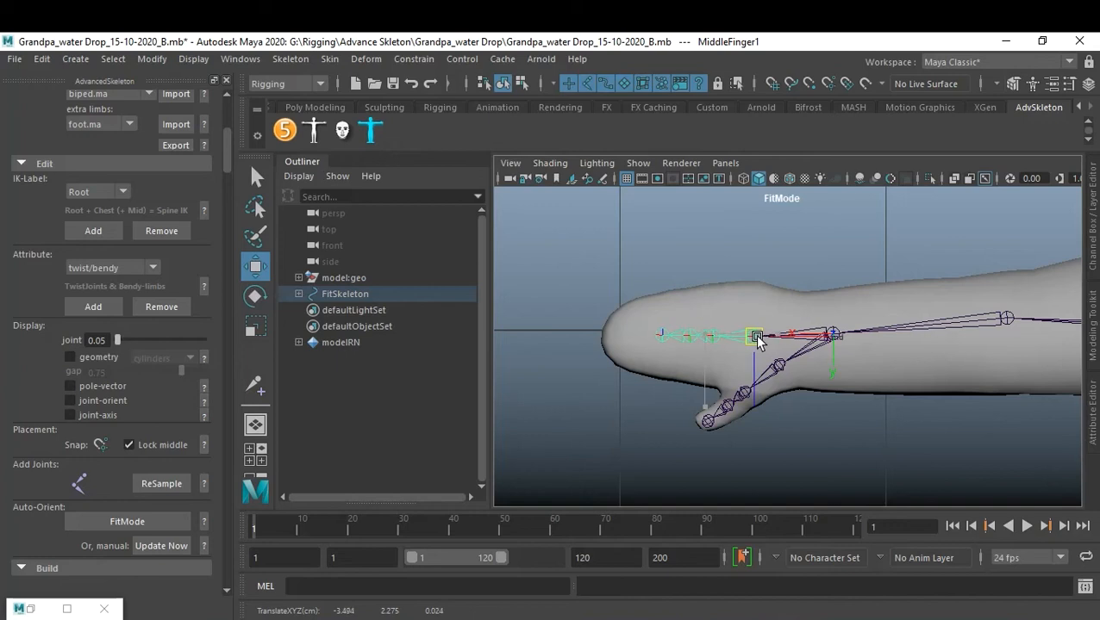
pyautogui.click(830, 338)
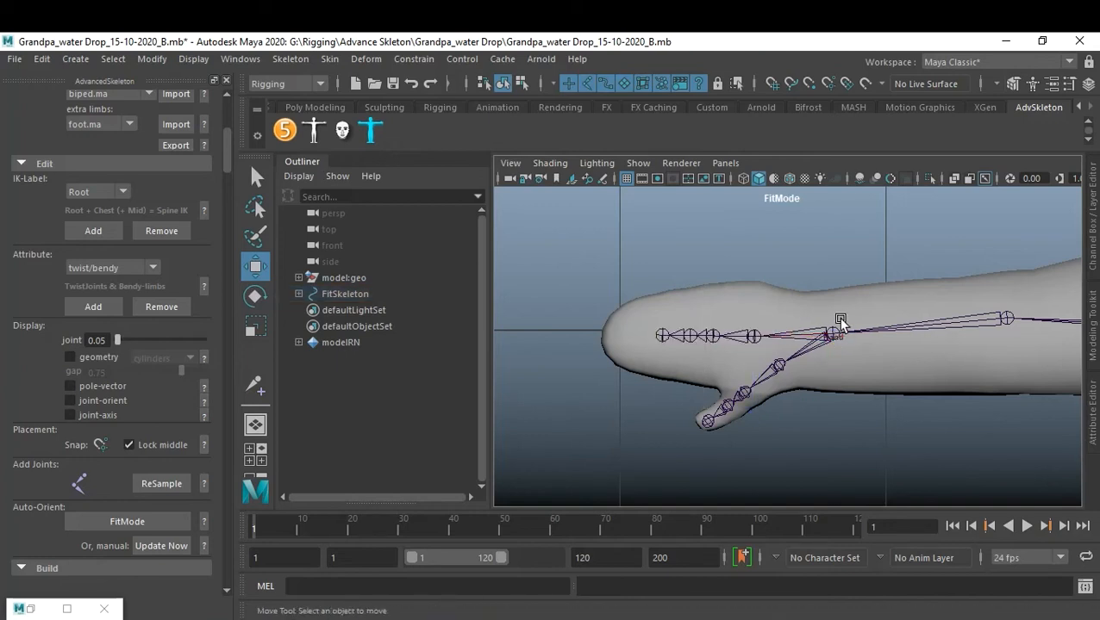
# Turn on wireframe on shaded in the top view and move the wrist joint alone outward onto the wrist's edge loop.
pyautogui.click(831, 340)
pyautogui.press('Insert')
pyautogui.moveTo(900, 335); pyautogui.dragTo(885, 336)
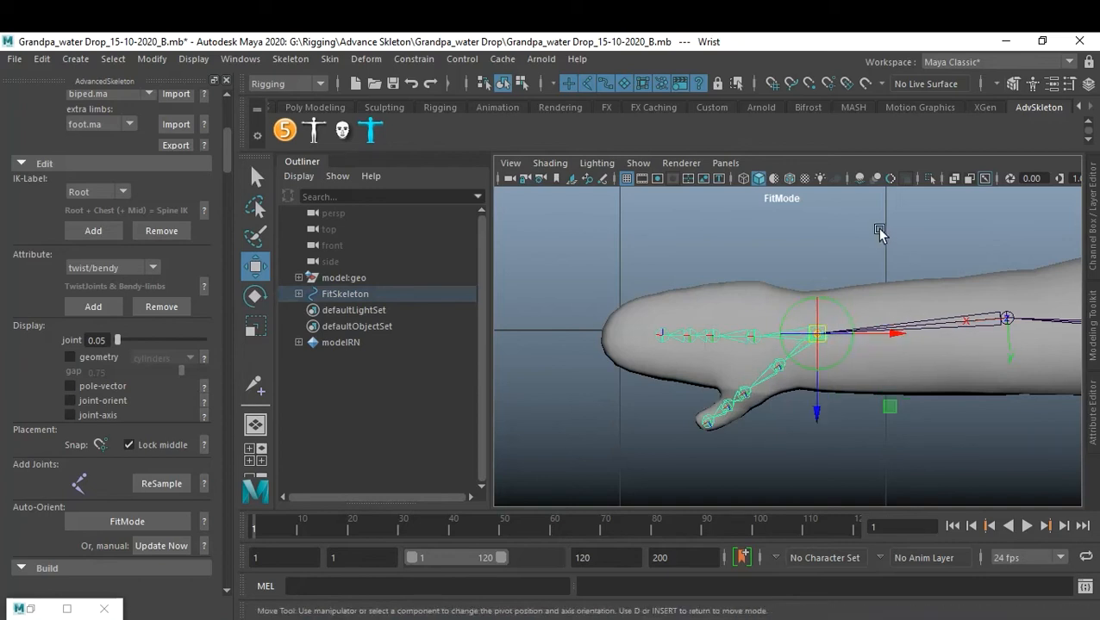
pyautogui.click(787, 179)
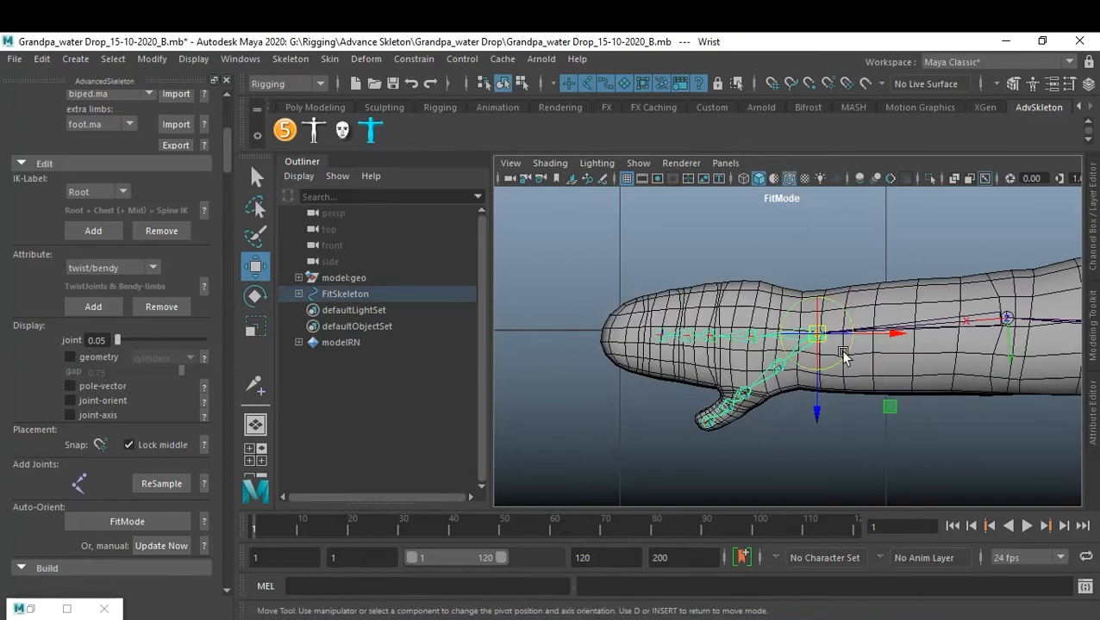
pyautogui.moveTo(862, 339); pyautogui.dragTo(865, 337)
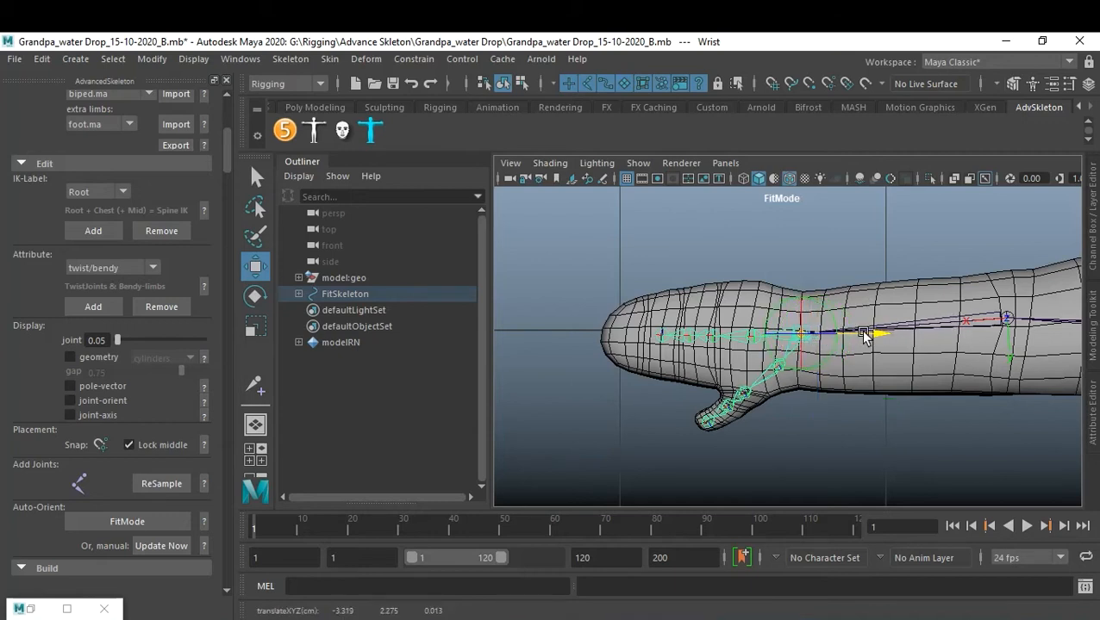
pyautogui.moveTo(864, 337); pyautogui.dragTo(865, 337)
pyautogui.click(778, 460)
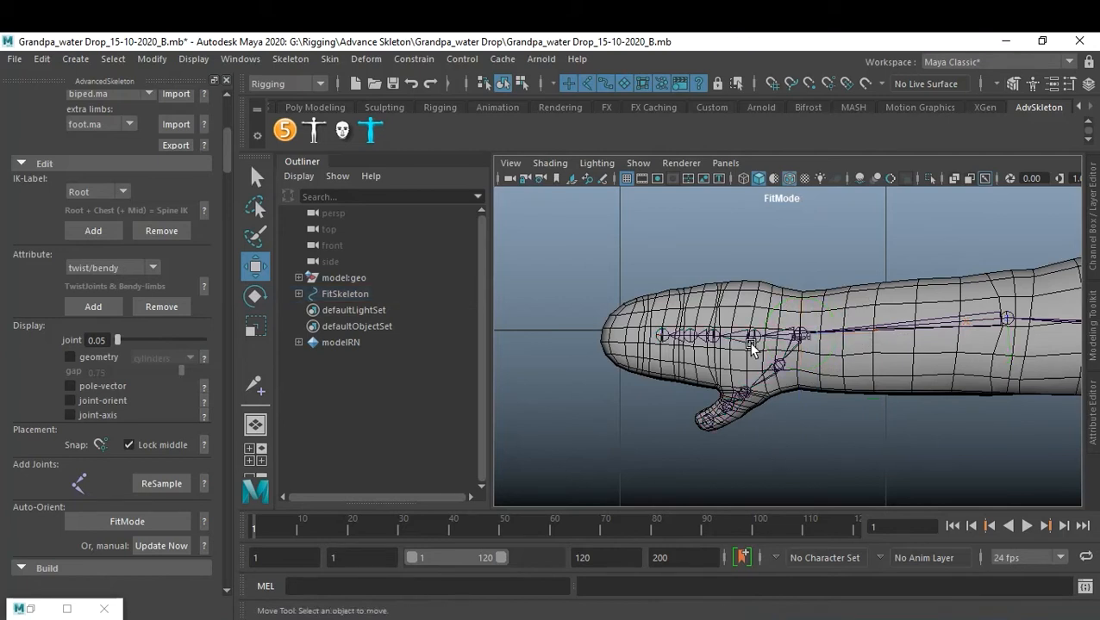
# Move the first middle-finger joint outward onto the knuckle edge loops and slightly backward to centre its chain in the finger.
pyautogui.click(751, 336)
pyautogui.moveTo(827, 341); pyautogui.dragTo(804, 336)
pyautogui.scroll(3, 800, 403)
pyautogui.scroll(5, 799, 405)
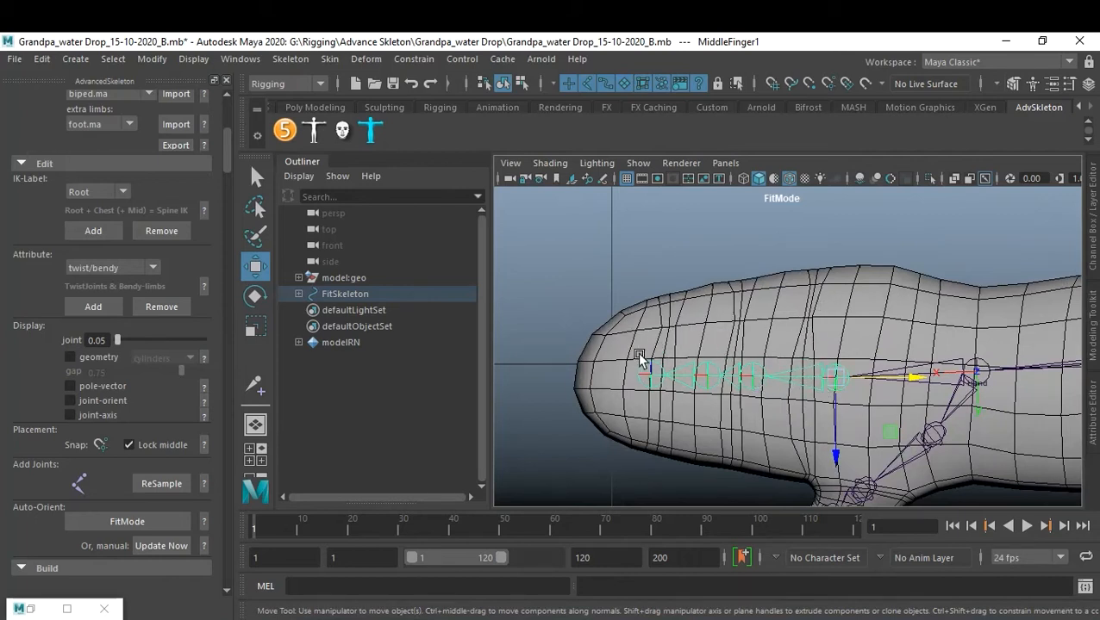
pyautogui.keyDown('alt'); pyautogui.moveTo(866, 381); pyautogui.dragTo(890, 408, button='middle'); pyautogui.keyUp('alt')
pyautogui.moveTo(858, 475); pyautogui.dragTo(854, 462)
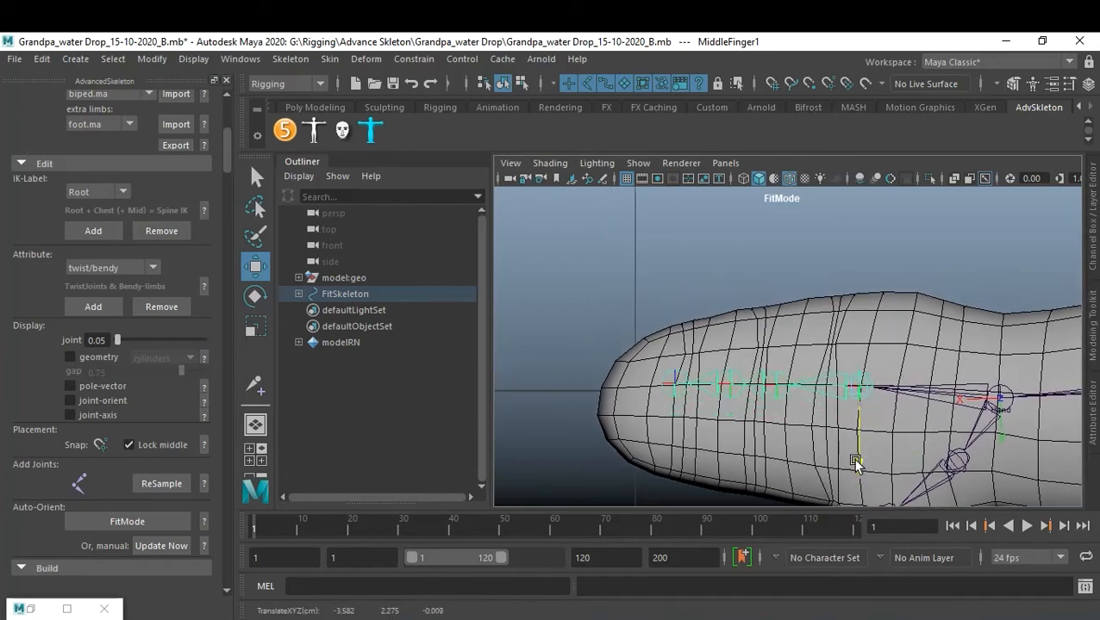
pyautogui.moveTo(913, 386); pyautogui.dragTo(896, 389)
# Align the remaining middle-finger joints with the finger's edge loops and place the end joint at the fingertip.
pyautogui.press('Down')
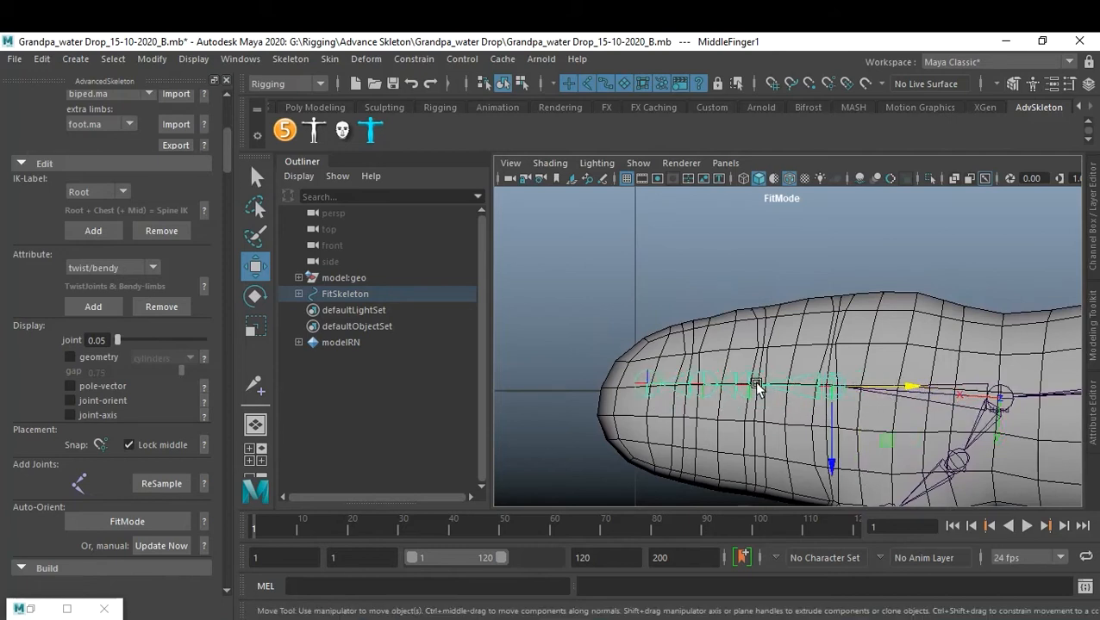
pyautogui.moveTo(825, 385); pyautogui.dragTo(830, 386)
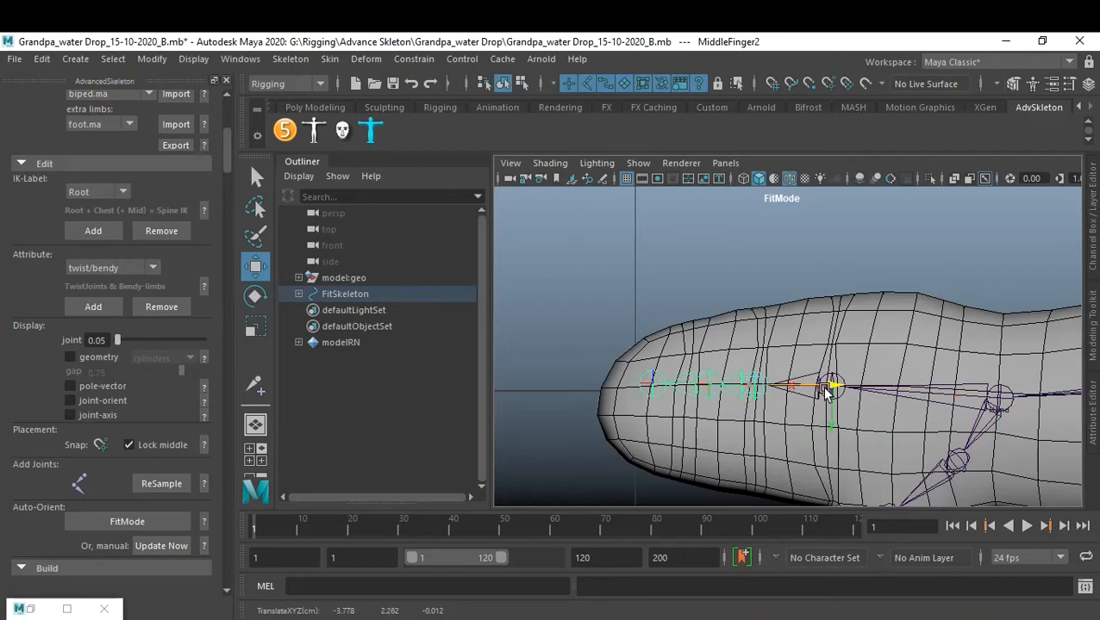
pyautogui.press('Down')
pyautogui.moveTo(791, 393); pyautogui.dragTo(629, 384)
pyautogui.click(628, 381)
pyautogui.moveTo(712, 386); pyautogui.dragTo(694, 385)
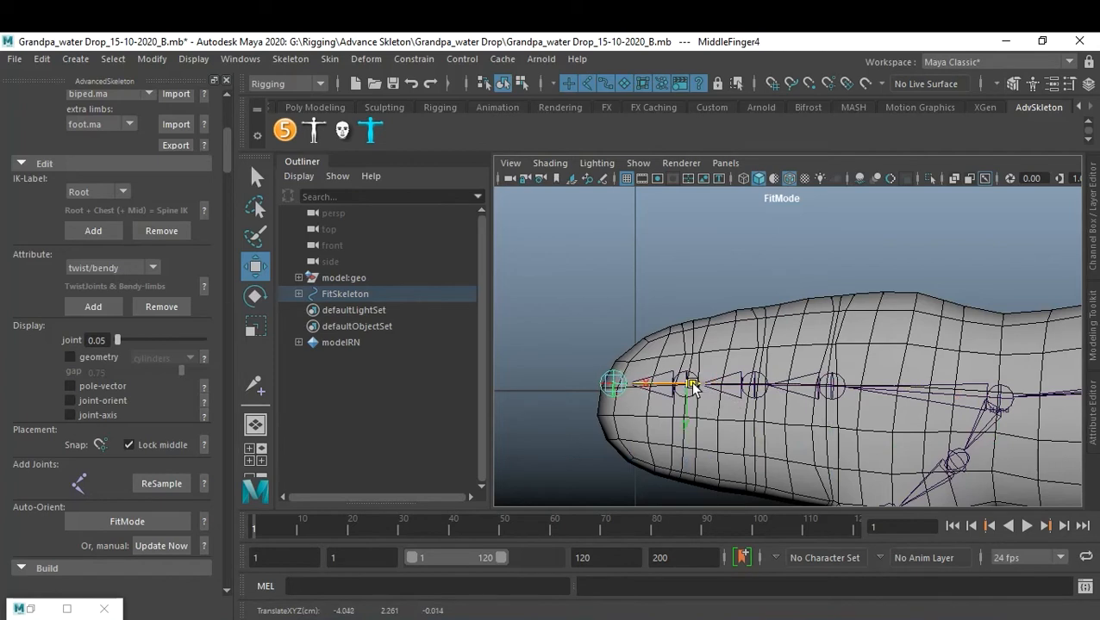
# Examine how the finger, wrist, elbow and shoulder joints line up with the arm's edge loops in the top view.
pyautogui.keyDown('alt'); pyautogui.moveTo(938, 370); pyautogui.dragTo(841, 357, button='middle'); pyautogui.keyUp('alt')
pyautogui.moveTo(968, 363)
pyautogui.keyDown('alt'); pyautogui.mouseDown(button='right')
pyautogui.moveTo(919, 364)
pyautogui.moveTo(975, 377)
pyautogui.mouseUp(button='right'); pyautogui.keyUp('alt')
pyautogui.keyDown('alt'); pyautogui.moveTo(976, 378); pyautogui.dragTo(873, 369, button='middle'); pyautogui.keyUp('alt')
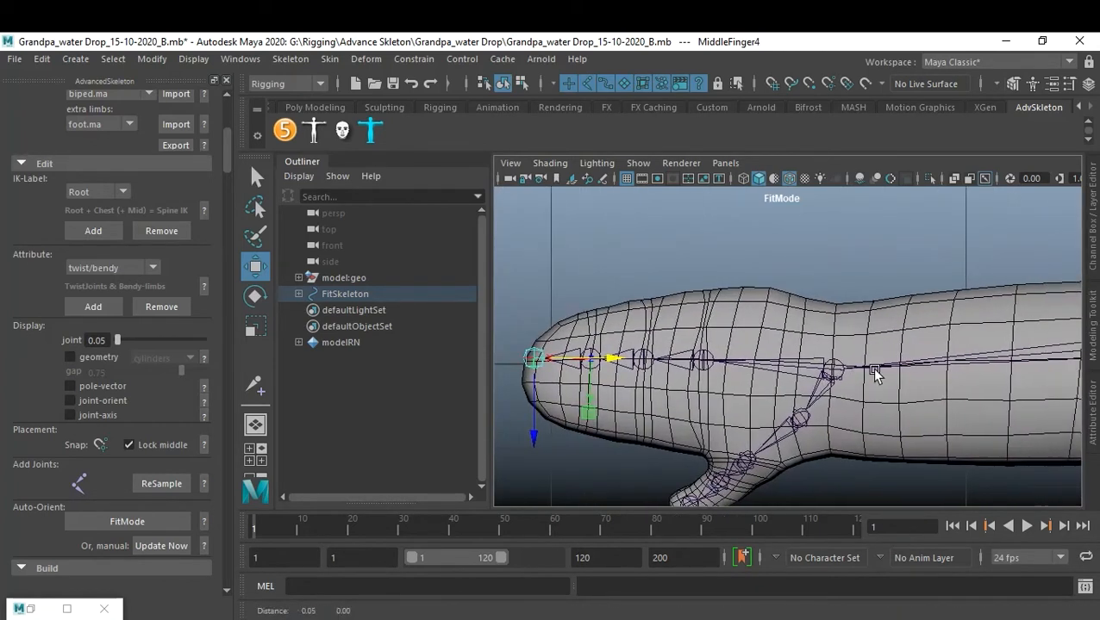
pyautogui.keyDown('alt'); pyautogui.moveTo(922, 371); pyautogui.dragTo(864, 368, button='right'); pyautogui.keyUp('alt')
pyautogui.keyDown('alt'); pyautogui.moveTo(869, 368); pyautogui.dragTo(849, 372, button='middle'); pyautogui.keyUp('alt')
pyautogui.keyDown('alt'); pyautogui.moveTo(849, 372); pyautogui.dragTo(1025, 413, button='right'); pyautogui.keyUp('alt')
pyautogui.keyDown('alt'); pyautogui.moveTo(913, 399); pyautogui.dragTo(964, 377, button='right'); pyautogui.keyUp('alt')
pyautogui.keyDown('alt'); pyautogui.moveTo(951, 377); pyautogui.dragTo(897, 365, button='middle'); pyautogui.keyUp('alt')
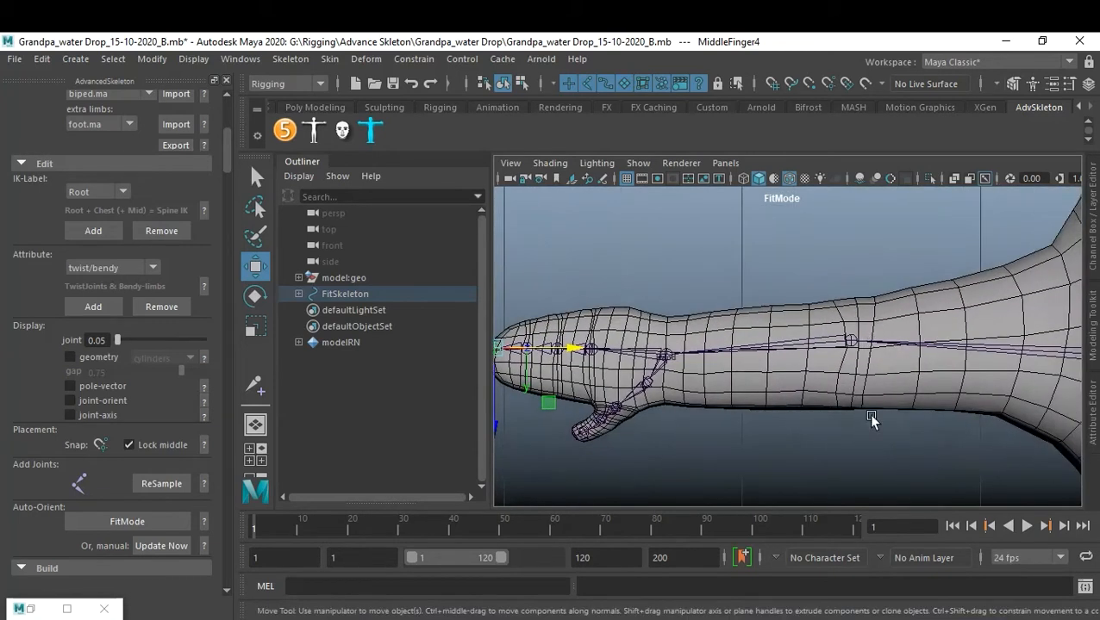
pyautogui.moveTo(812, 341); pyautogui.dragTo(813, 349)
pyautogui.keyDown('alt'); pyautogui.moveTo(617, 422); pyautogui.dragTo(629, 421, button='right'); pyautogui.keyUp('alt')
pyautogui.keyDown('alt'); pyautogui.moveTo(629, 421); pyautogui.dragTo(686, 378, button='middle'); pyautogui.keyUp('alt')
pyautogui.keyDown('alt'); pyautogui.moveTo(686, 377); pyautogui.dragTo(946, 369, button='right'); pyautogui.keyUp('alt')
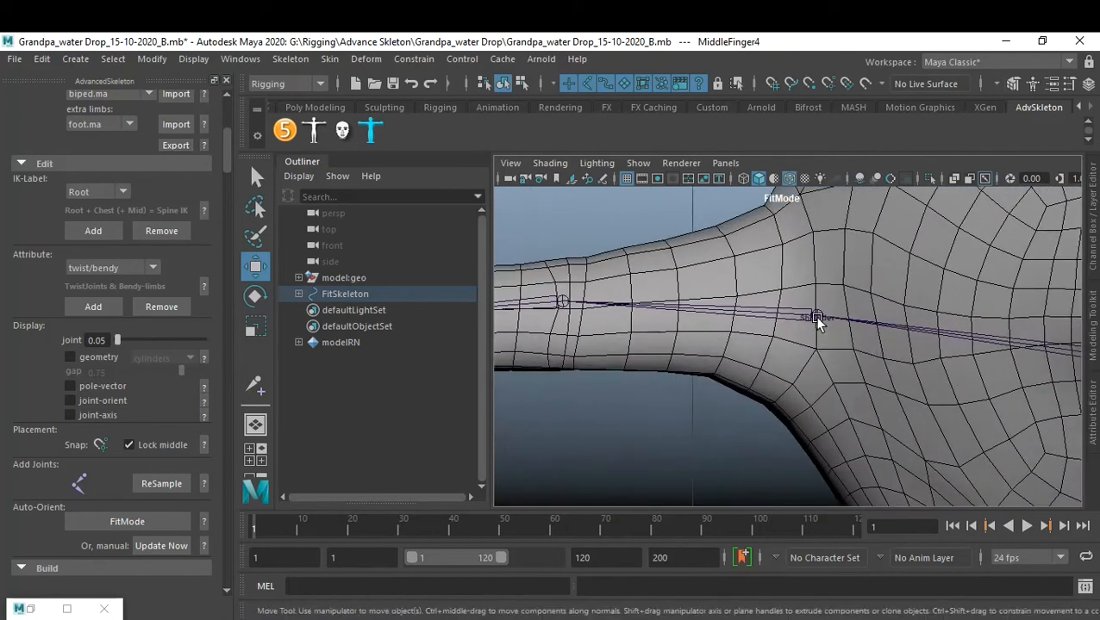
# Move the scapula joint alone outward toward the shoulder and backward until it is nearly in line with the arm.
pyautogui.keyDown('alt'); pyautogui.moveTo(879, 352); pyautogui.dragTo(995, 381, button='right'); pyautogui.keyUp('alt')
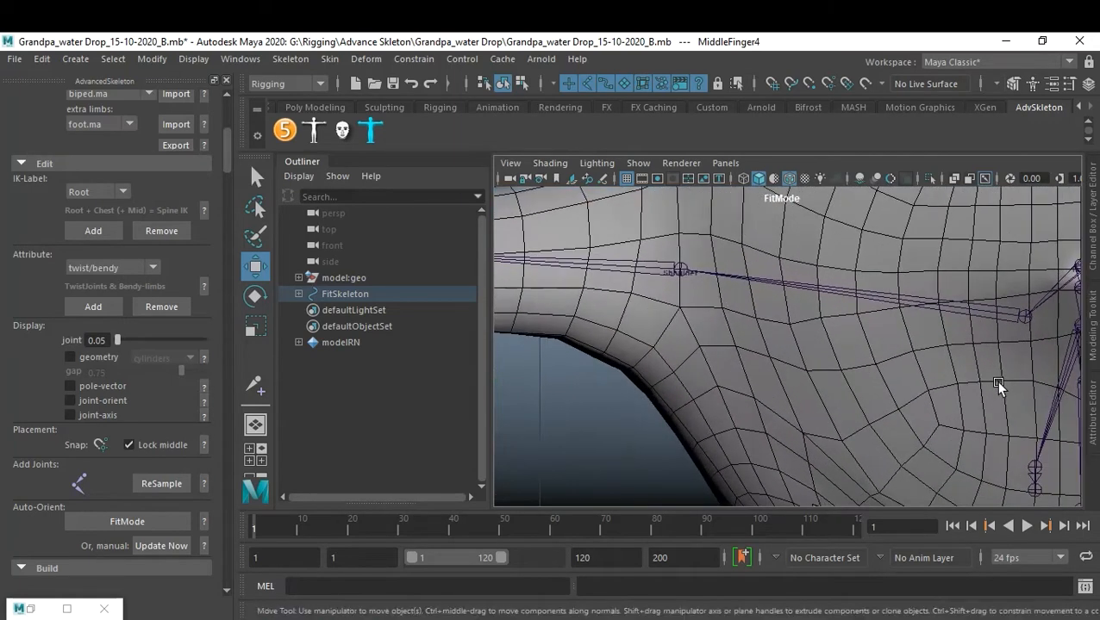
pyautogui.click(1019, 317)
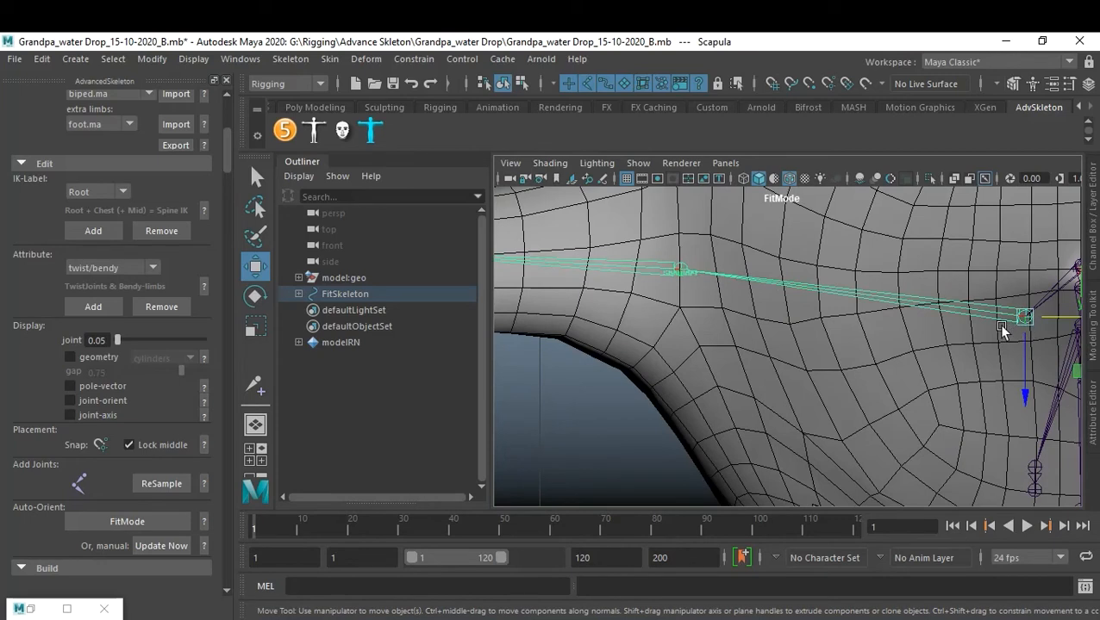
pyautogui.press('d')
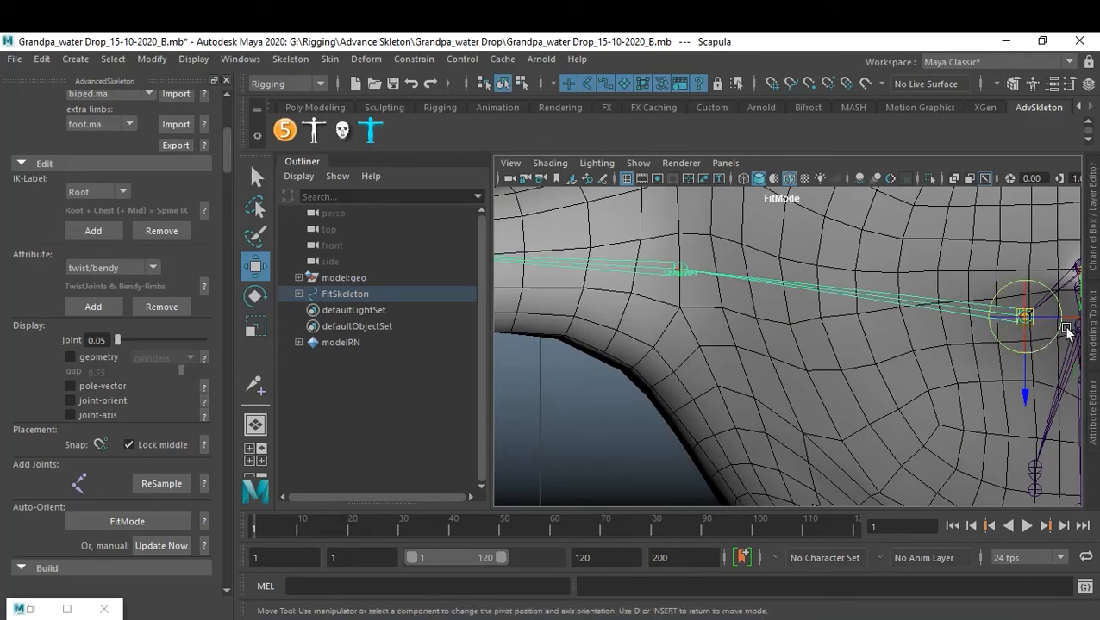
pyautogui.moveTo(1072, 325); pyautogui.dragTo(886, 307)
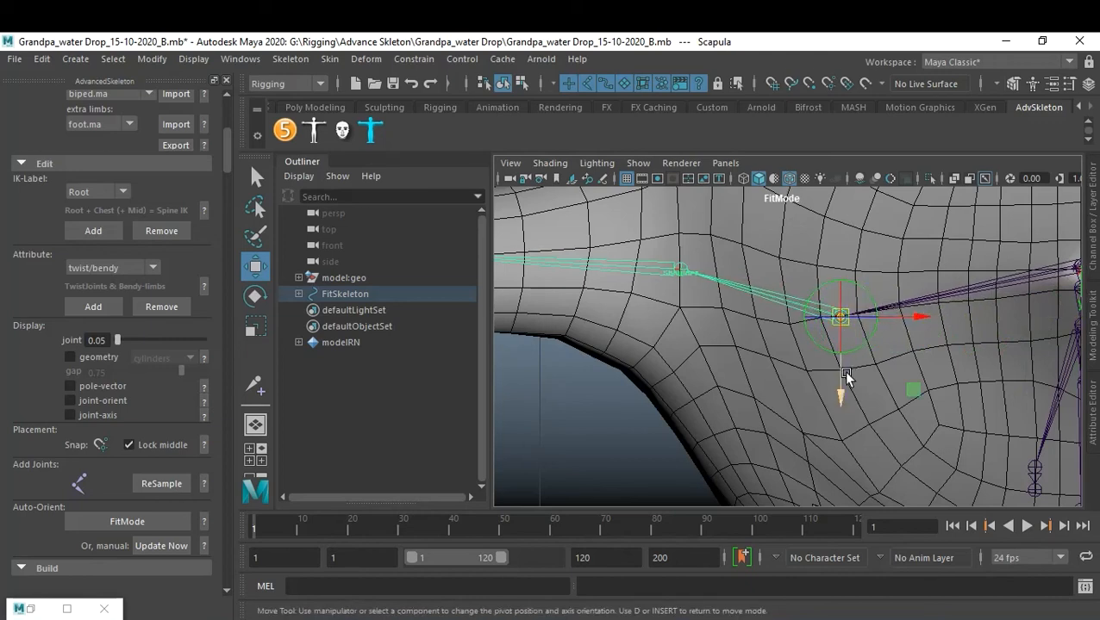
pyautogui.moveTo(836, 385); pyautogui.dragTo(842, 362)
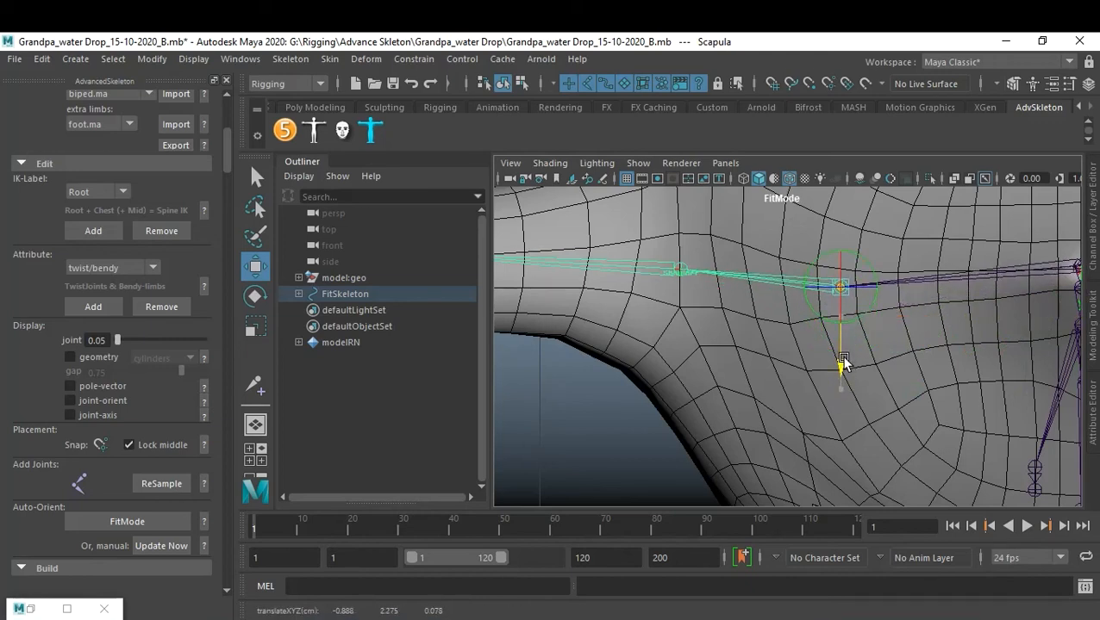
# Switch to the perspective view of the whole character and turn on X-Ray Joints shading.
pyautogui.press('space')
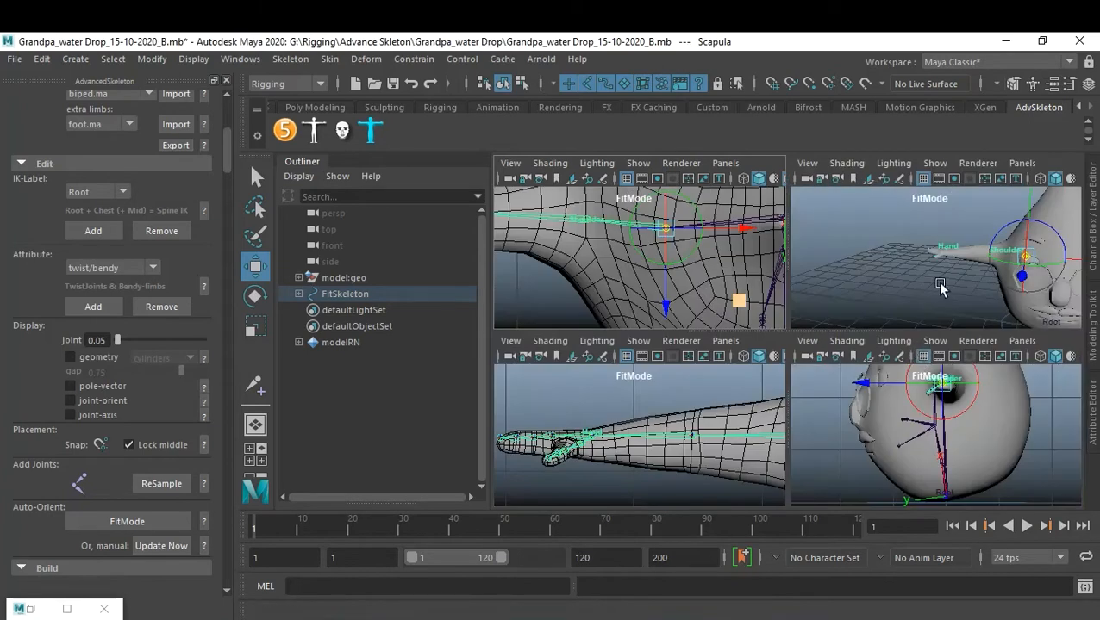
pyautogui.press('space')
pyautogui.moveTo(788, 429)
pyautogui.keyDown('alt'); pyautogui.mouseDown()
pyautogui.moveTo(815, 436)
pyautogui.moveTo(797, 408)
pyautogui.mouseUp(); pyautogui.keyUp('alt')
pyautogui.keyDown('alt'); pyautogui.moveTo(896, 394); pyautogui.dragTo(706, 385, button='middle'); pyautogui.keyUp('alt')
pyautogui.keyDown('alt'); pyautogui.moveTo(706, 390); pyautogui.dragTo(835, 404); pyautogui.keyUp('alt')
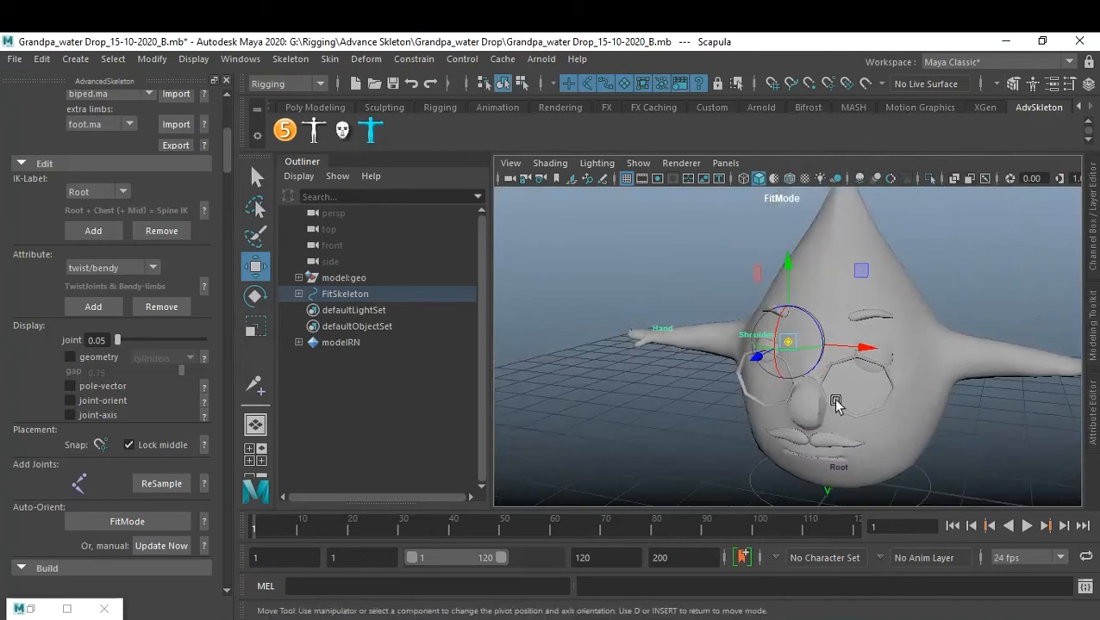
pyautogui.click(550, 162)
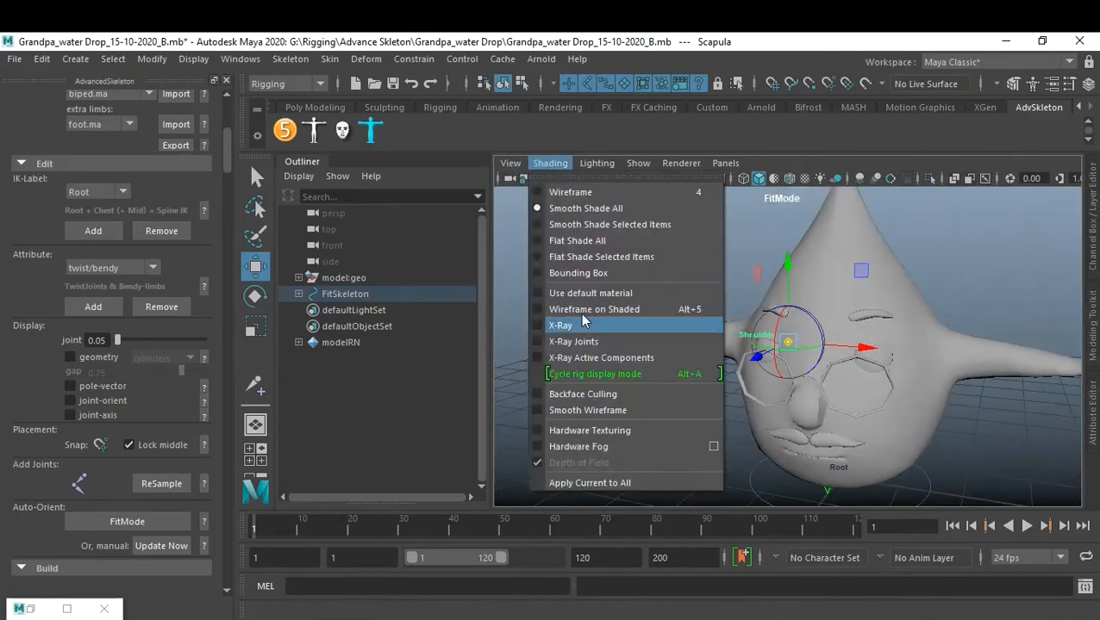
pyautogui.click(599, 342)
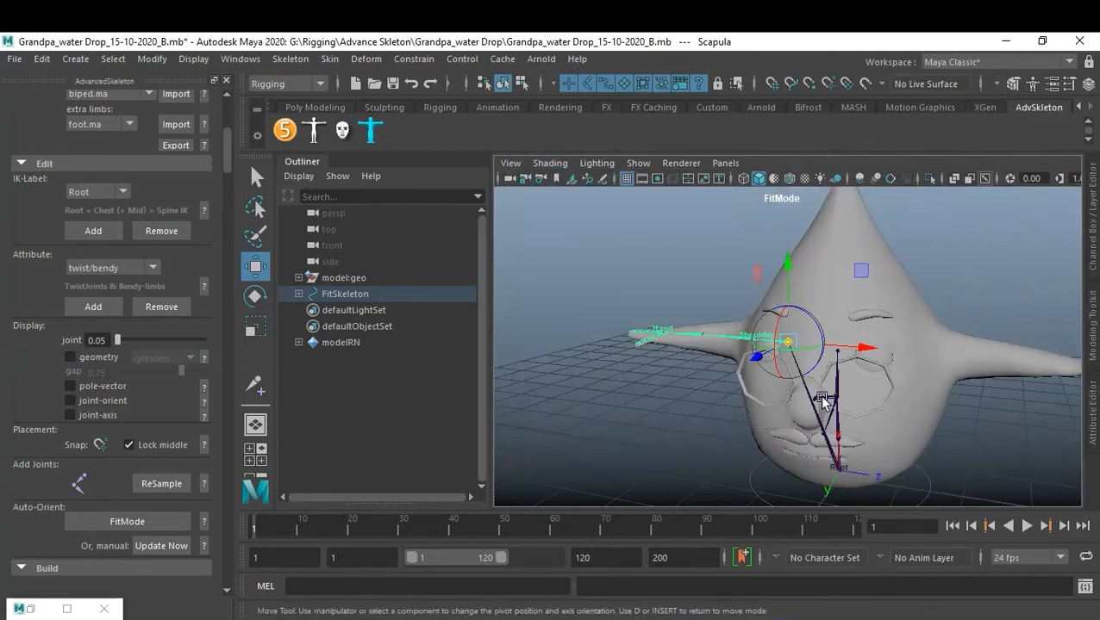
# Lower the scapula joint below the shoulder and shift it slightly inward toward the body's centre.
pyautogui.keyDown('alt'); pyautogui.moveTo(686, 457); pyautogui.dragTo(748, 453); pyautogui.keyUp('alt')
pyautogui.keyDown('alt'); pyautogui.moveTo(748, 454); pyautogui.dragTo(835, 442, button='right'); pyautogui.keyUp('alt')
pyautogui.keyDown('alt'); pyautogui.moveTo(741, 421); pyautogui.dragTo(685, 385, button='middle'); pyautogui.keyUp('alt')
pyautogui.moveTo(716, 234); pyautogui.dragTo(715, 261)
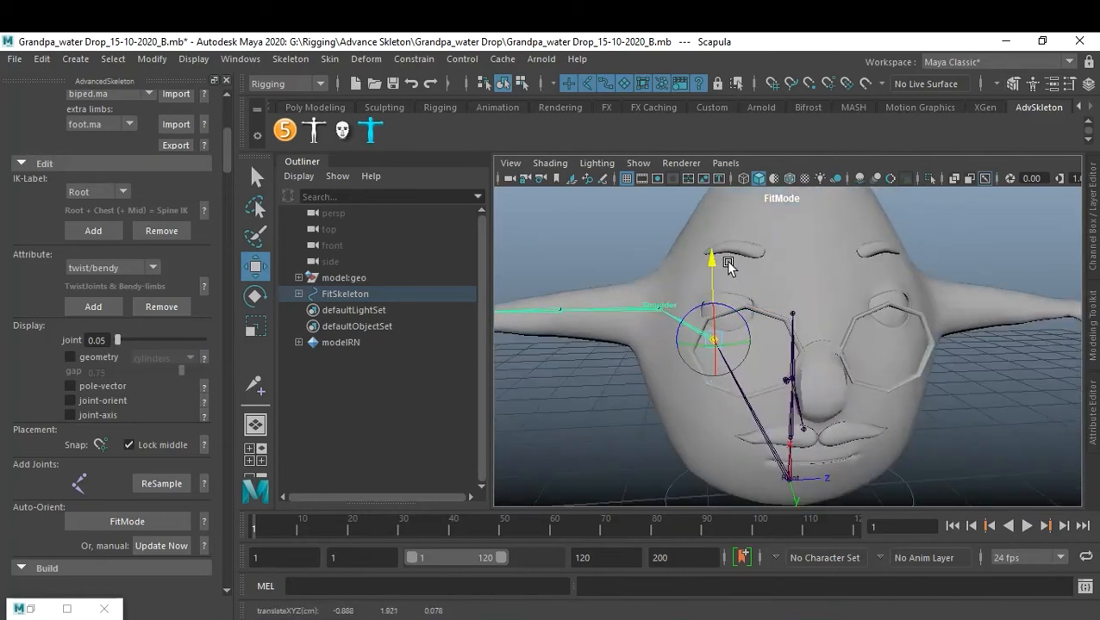
pyautogui.moveTo(787, 339); pyautogui.dragTo(810, 339)
pyautogui.moveTo(737, 262); pyautogui.dragTo(747, 289)
pyautogui.click(979, 420)
pyautogui.keyDown('alt'); pyautogui.moveTo(982, 422); pyautogui.dragTo(788, 360); pyautogui.keyUp('alt')
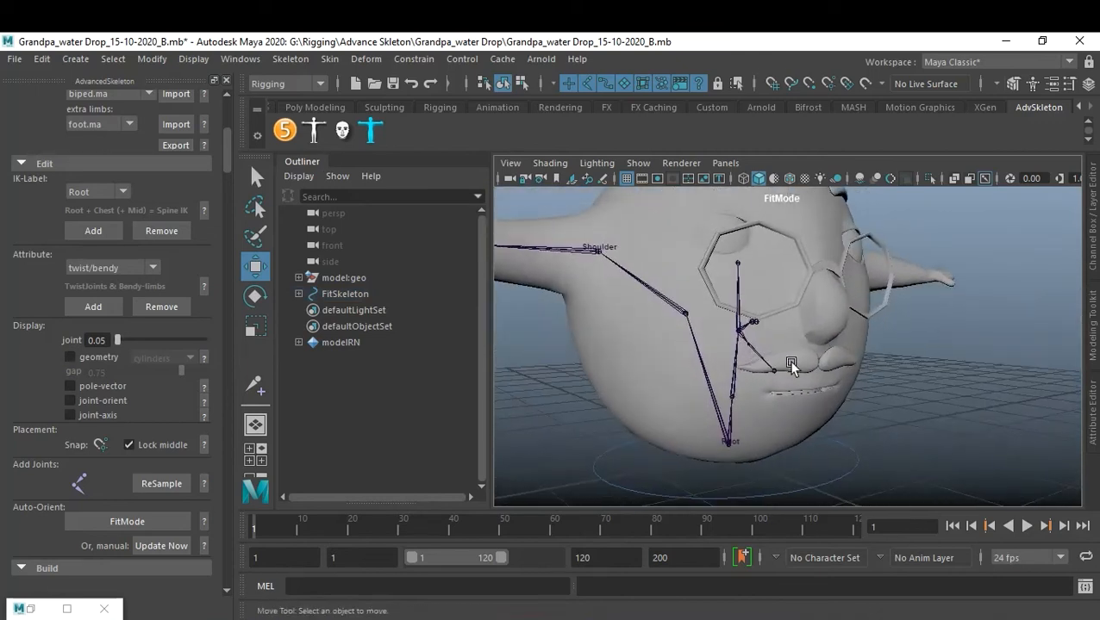
# Select the scapula joint and choose noControl as the AdvancedSkeleton attribute type.
pyautogui.click(689, 319)
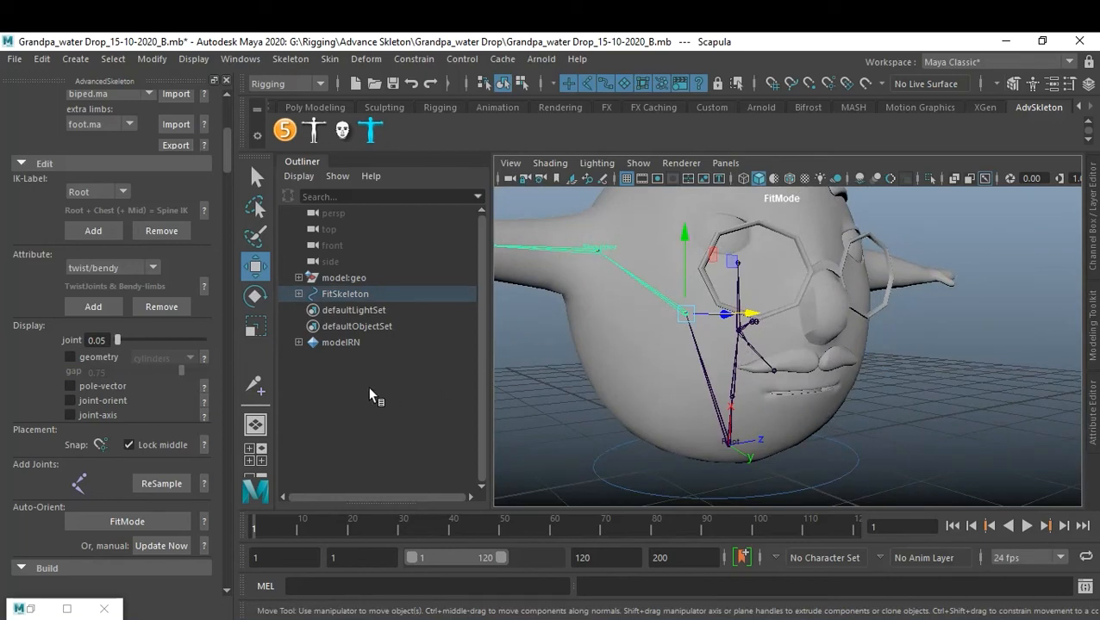
pyautogui.scroll(-5, 153, 423)
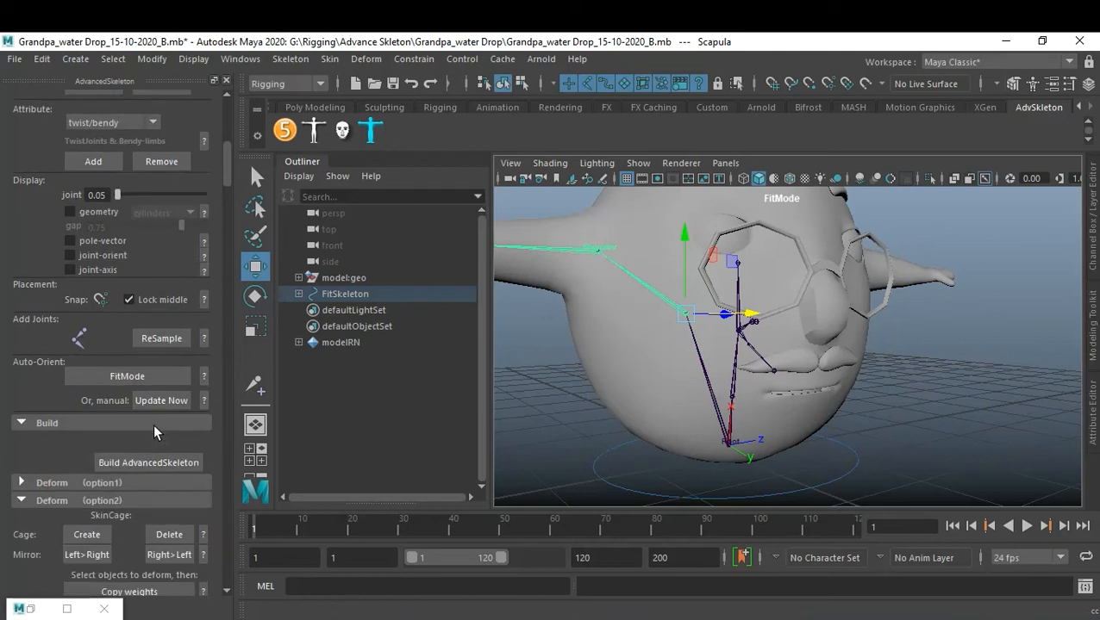
pyautogui.scroll(5, 153, 422)
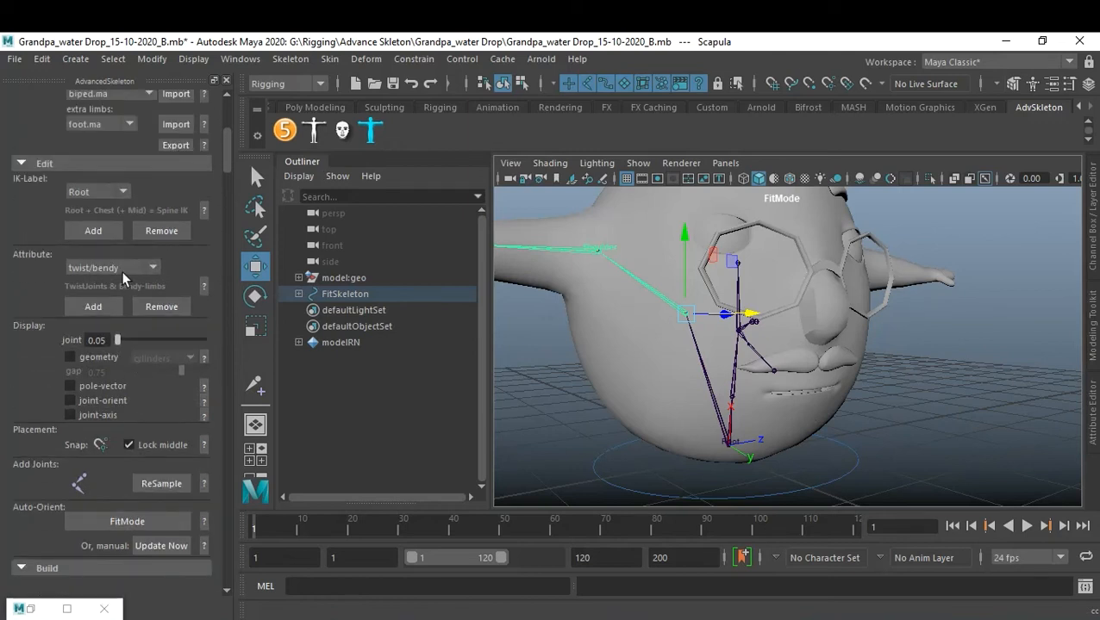
pyautogui.click(125, 268)
pyautogui.scroll(-3, 113, 372)
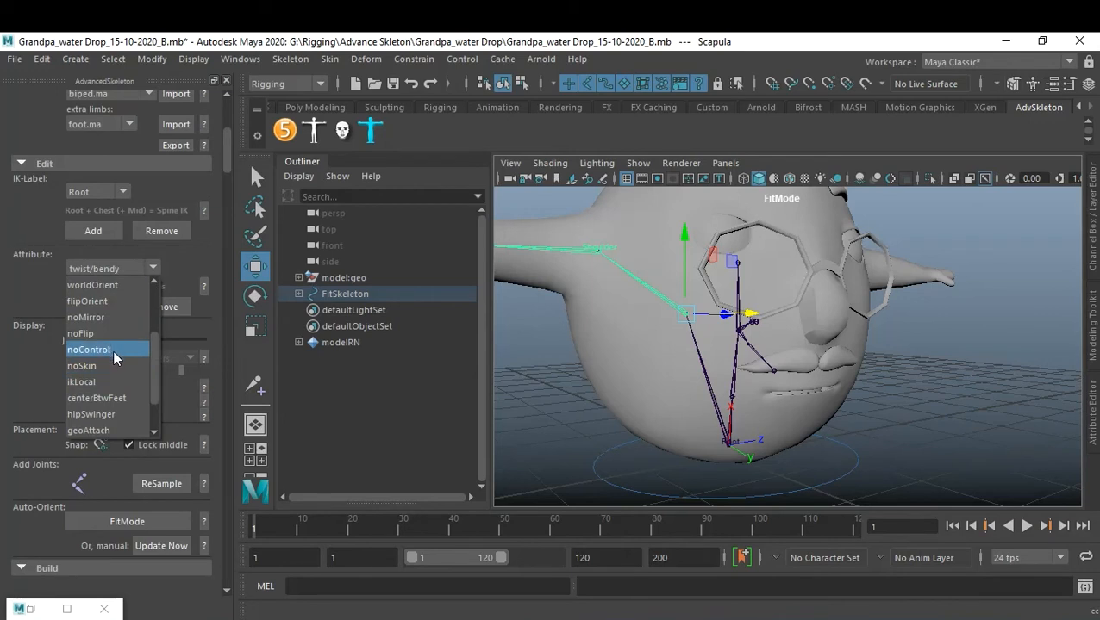
pyautogui.click(112, 351)
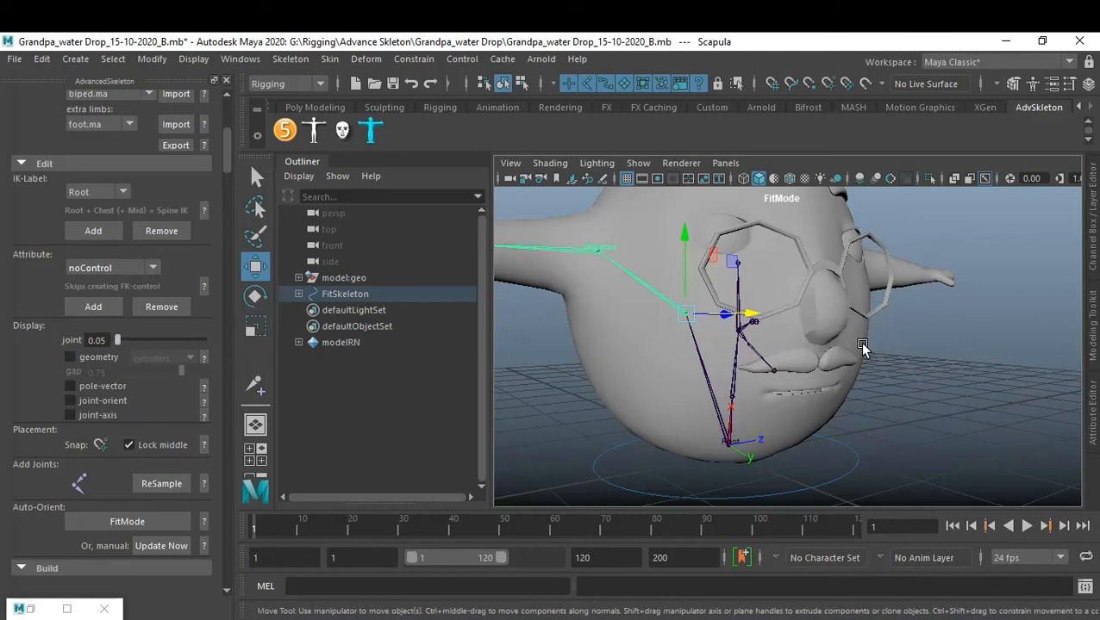
# Move the jaw joint together with its end joint forward and down in the side view, toward the chin.
pyautogui.keyDown('alt'); pyautogui.moveTo(864, 343); pyautogui.dragTo(788, 358); pyautogui.keyUp('alt')
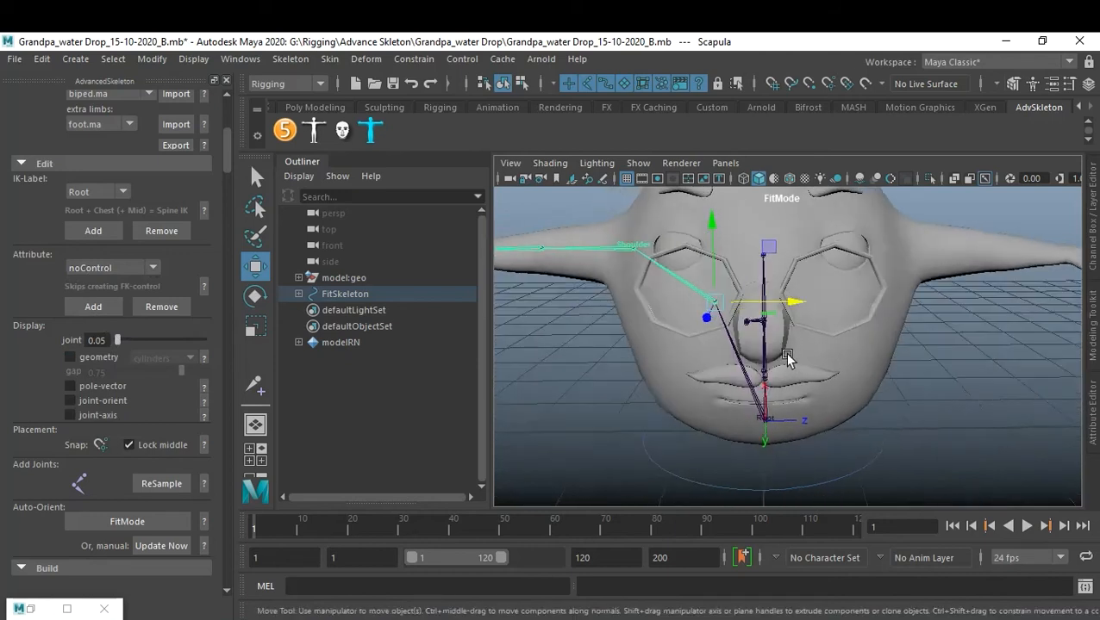
pyautogui.keyDown('alt'); pyautogui.moveTo(787, 357); pyautogui.dragTo(817, 360, button='right'); pyautogui.keyUp('alt')
pyautogui.keyDown('alt'); pyautogui.moveTo(817, 360); pyautogui.dragTo(842, 374); pyautogui.keyUp('alt')
pyautogui.keyDown('alt'); pyautogui.moveTo(842, 373); pyautogui.dragTo(852, 406, button='middle'); pyautogui.keyUp('alt')
pyautogui.keyDown('alt'); pyautogui.moveTo(851, 404); pyautogui.dragTo(802, 375); pyautogui.keyUp('alt')
pyautogui.click(792, 327)
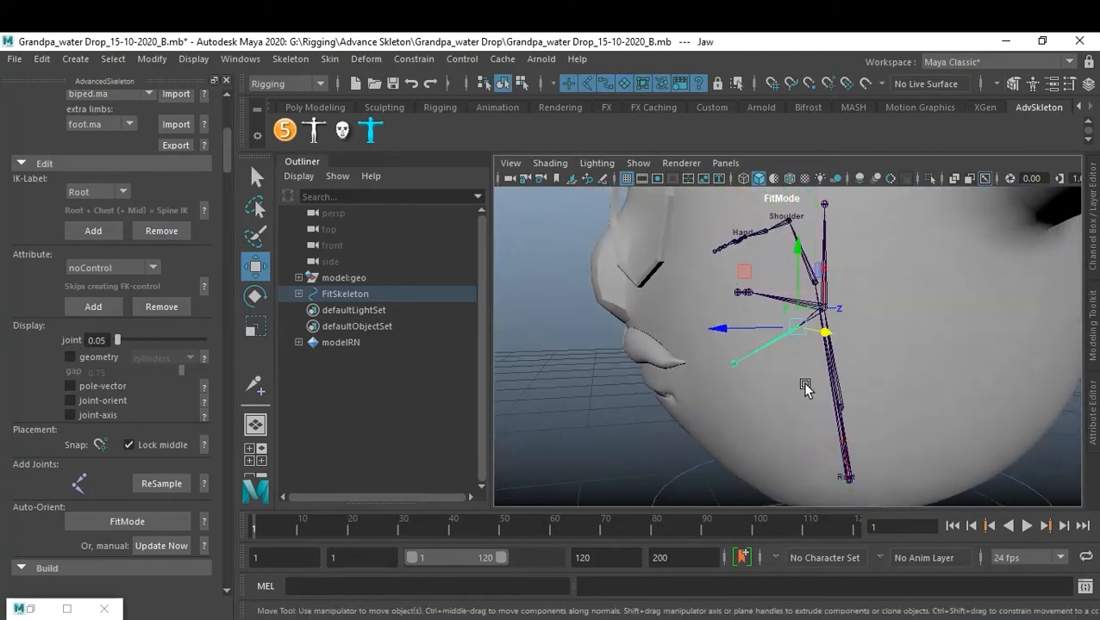
pyautogui.press('space')
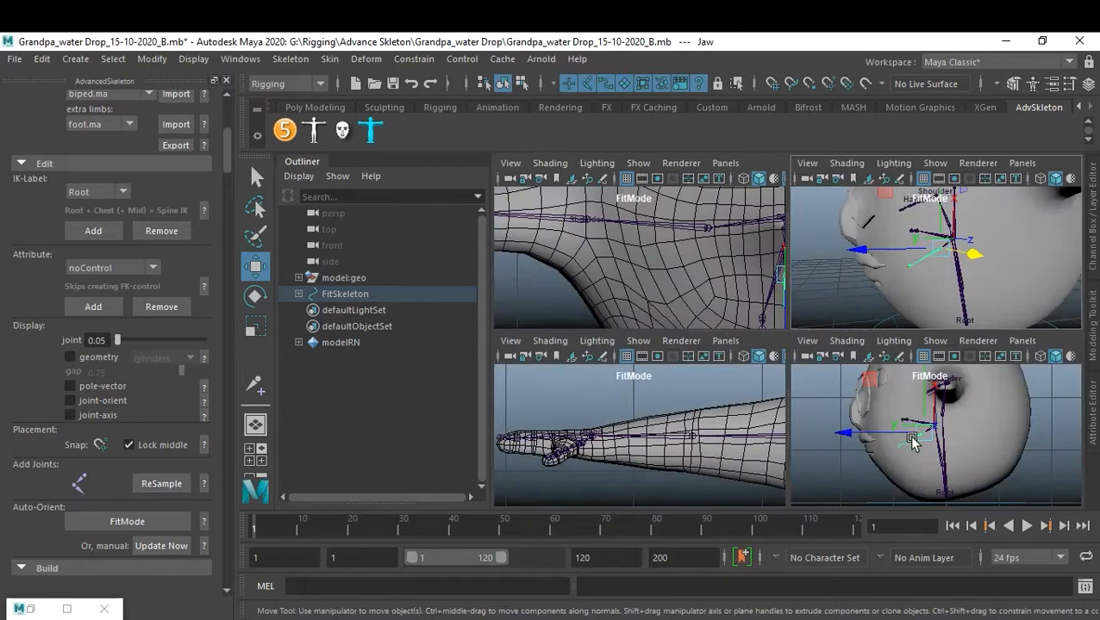
pyautogui.press('space')
pyautogui.scroll(5, 859, 428)
pyautogui.scroll(-5, 879, 391)
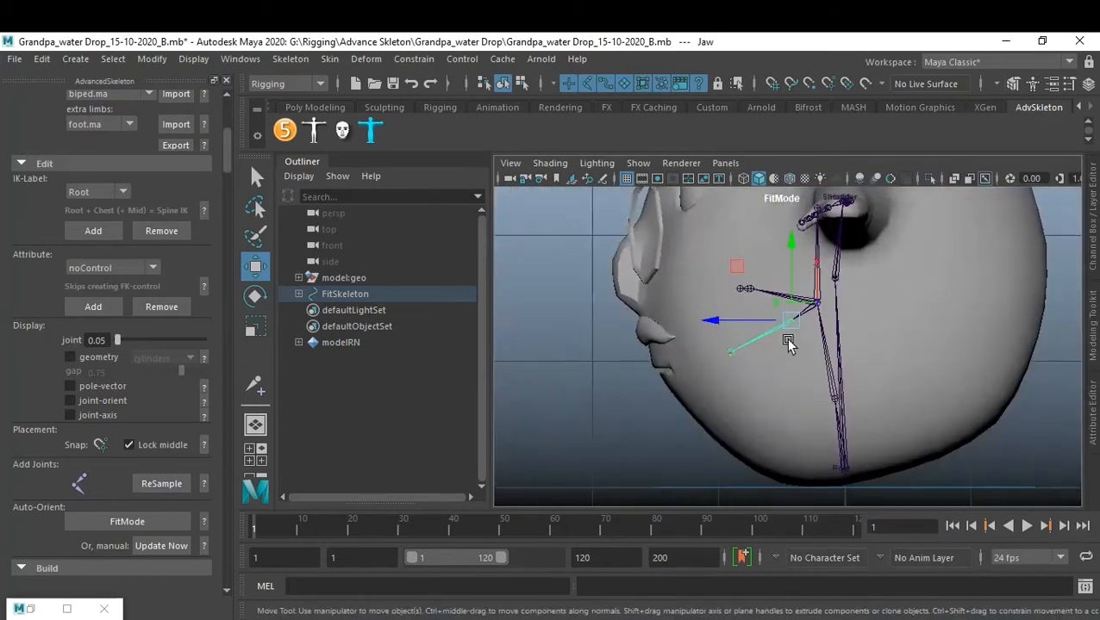
pyautogui.moveTo(790, 324); pyautogui.dragTo(739, 360)
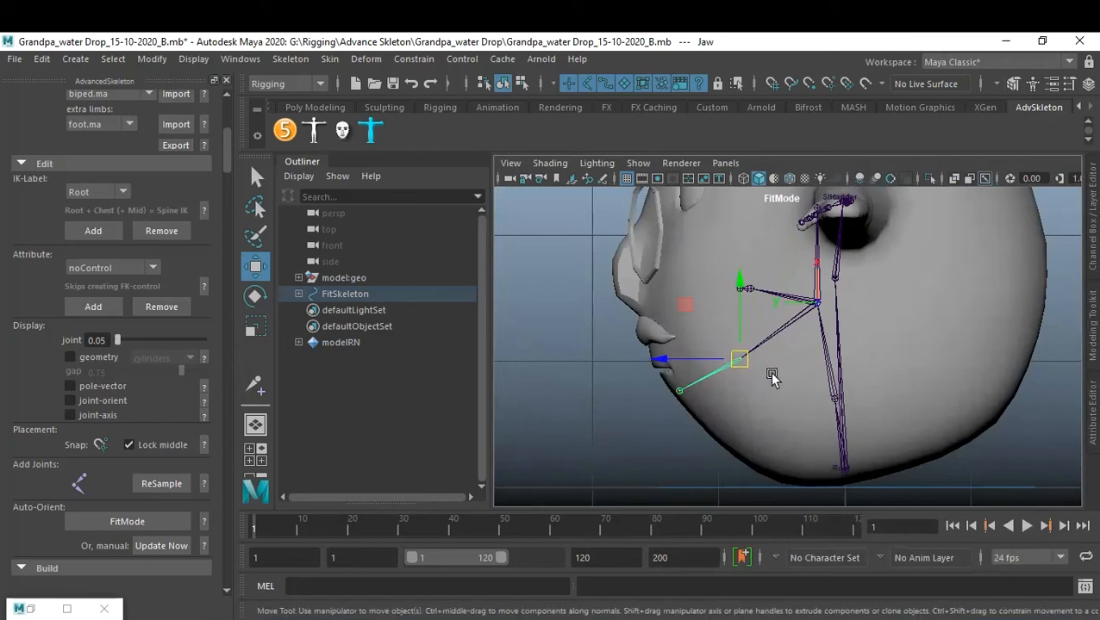
# Shift the jaw joint alone backward into the head and nudge the jaw end joint slightly down along the chin.
pyautogui.click(743, 388)
pyautogui.click(736, 362)
pyautogui.moveTo(750, 366); pyautogui.dragTo(696, 359)
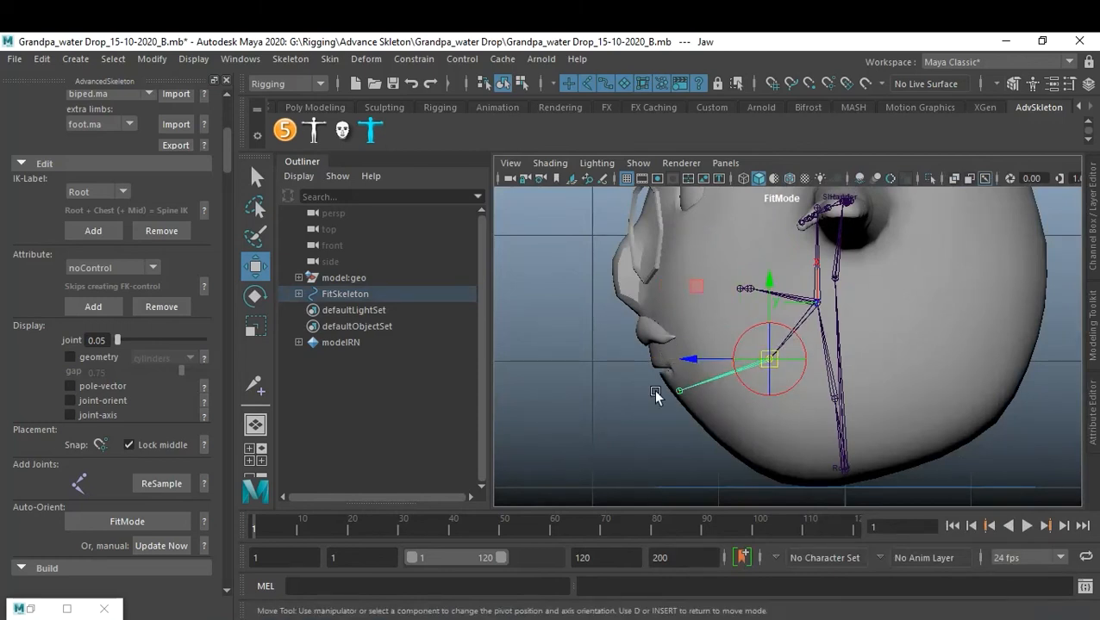
pyautogui.click(680, 391)
pyautogui.moveTo(681, 393); pyautogui.dragTo(687, 403)
# Turn on X-Ray shading and move the jaw end joint forward and up to just below the lower lip.
pyautogui.keyDown('alt'); pyautogui.moveTo(663, 433); pyautogui.dragTo(813, 449, button='right'); pyautogui.keyUp('alt')
pyautogui.keyDown('alt'); pyautogui.moveTo(769, 443); pyautogui.dragTo(778, 419, button='middle'); pyautogui.keyUp('alt')
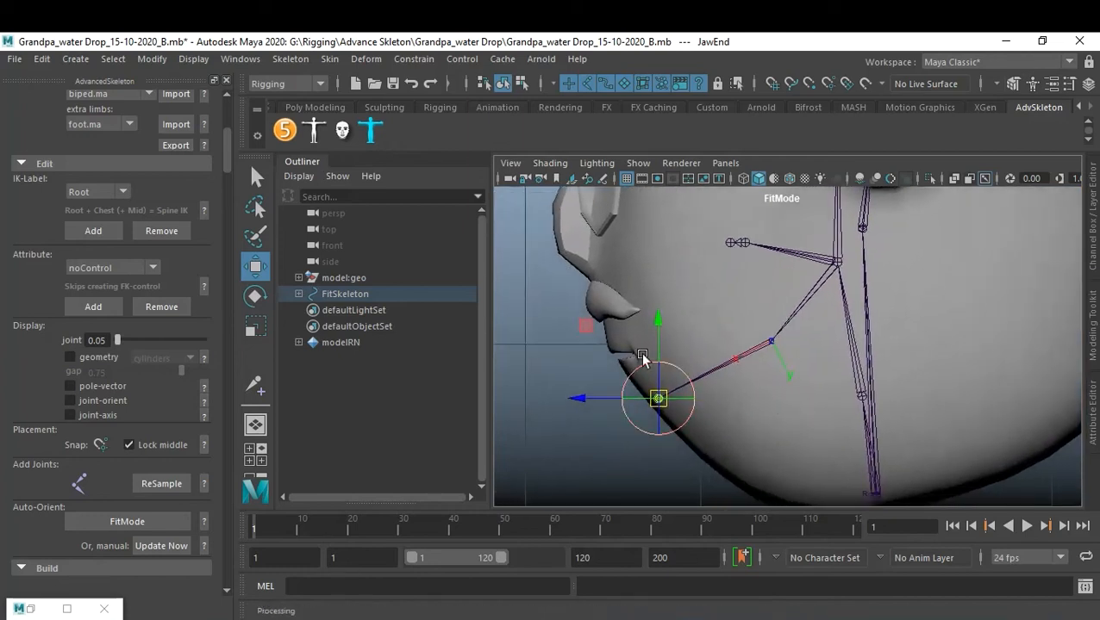
pyautogui.click(565, 163)
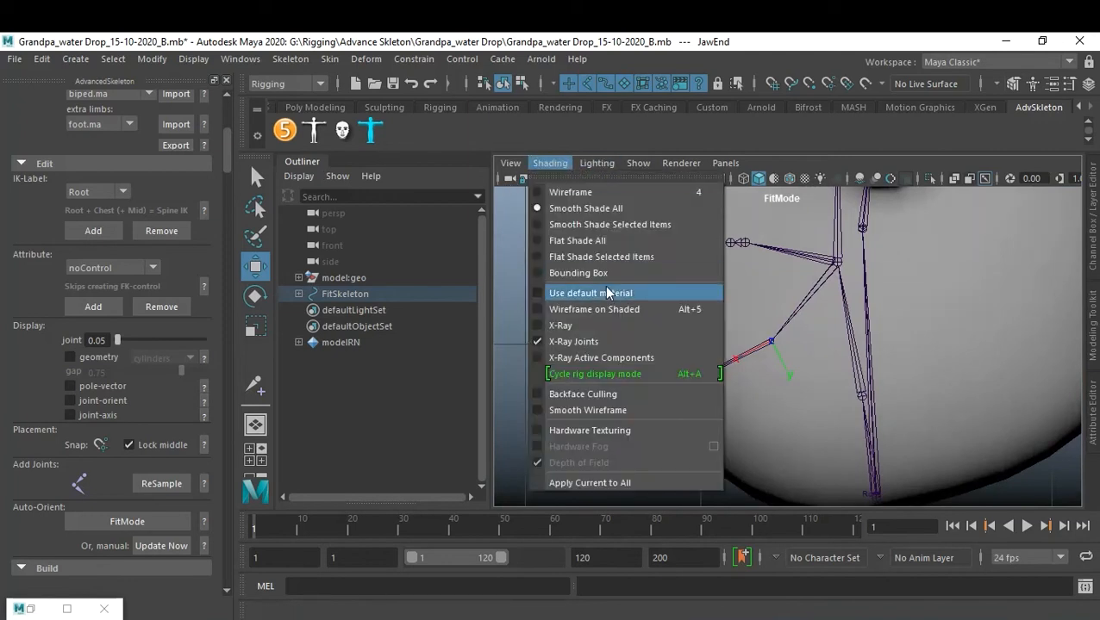
pyautogui.click(603, 324)
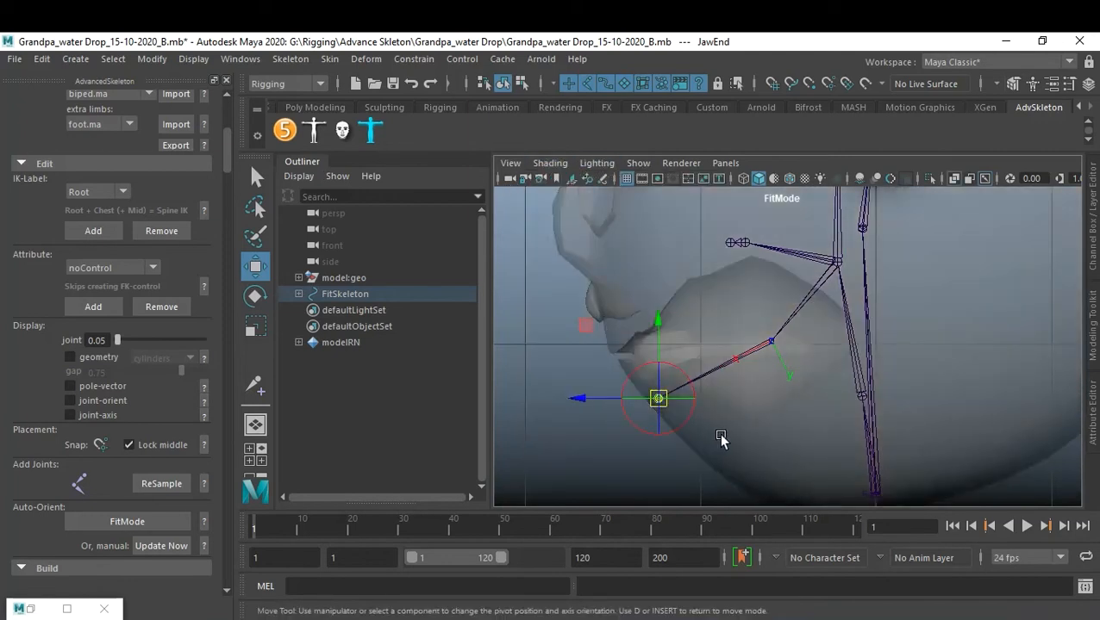
pyautogui.keyDown('alt'); pyautogui.moveTo(633, 426); pyautogui.dragTo(853, 431, button='right'); pyautogui.keyUp('alt')
pyautogui.keyDown('alt'); pyautogui.moveTo(769, 424); pyautogui.dragTo(840, 404, button='middle'); pyautogui.keyUp('alt')
pyautogui.moveTo(649, 410); pyautogui.dragTo(611, 366)
pyautogui.press('d')
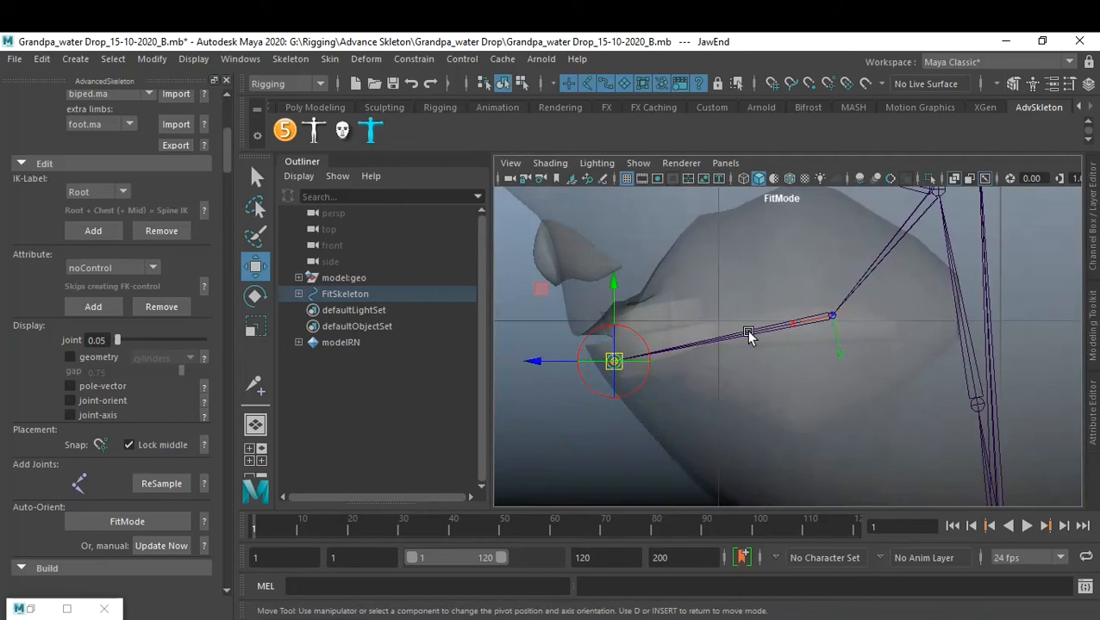
# Clear the joint selection and turn off X-Ray shading in the side view.
pyautogui.click(834, 318)
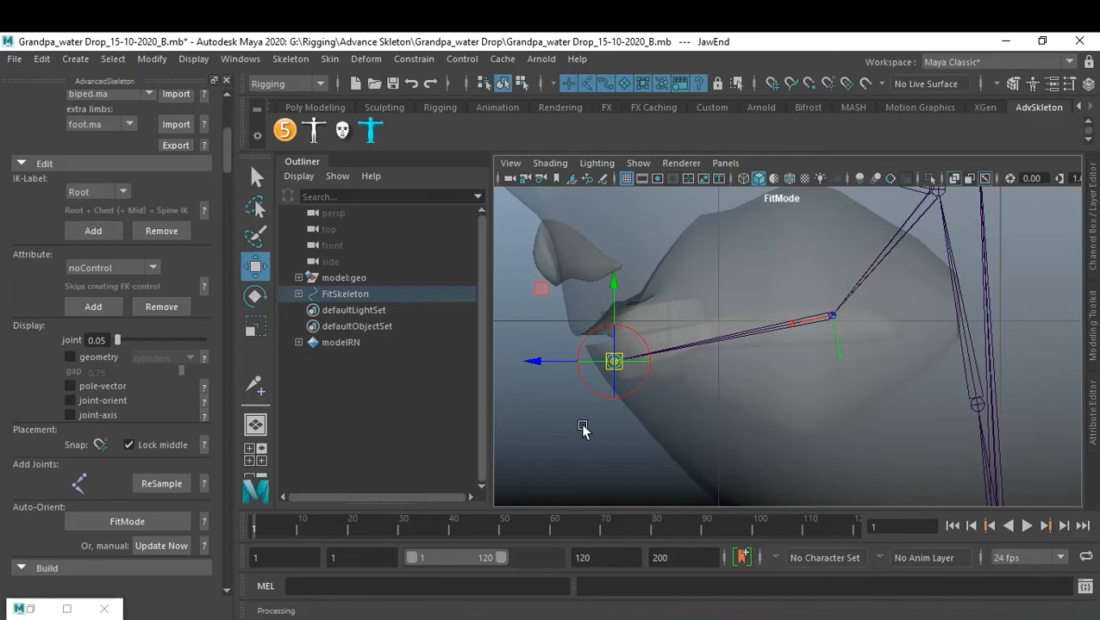
pyautogui.click(536, 413)
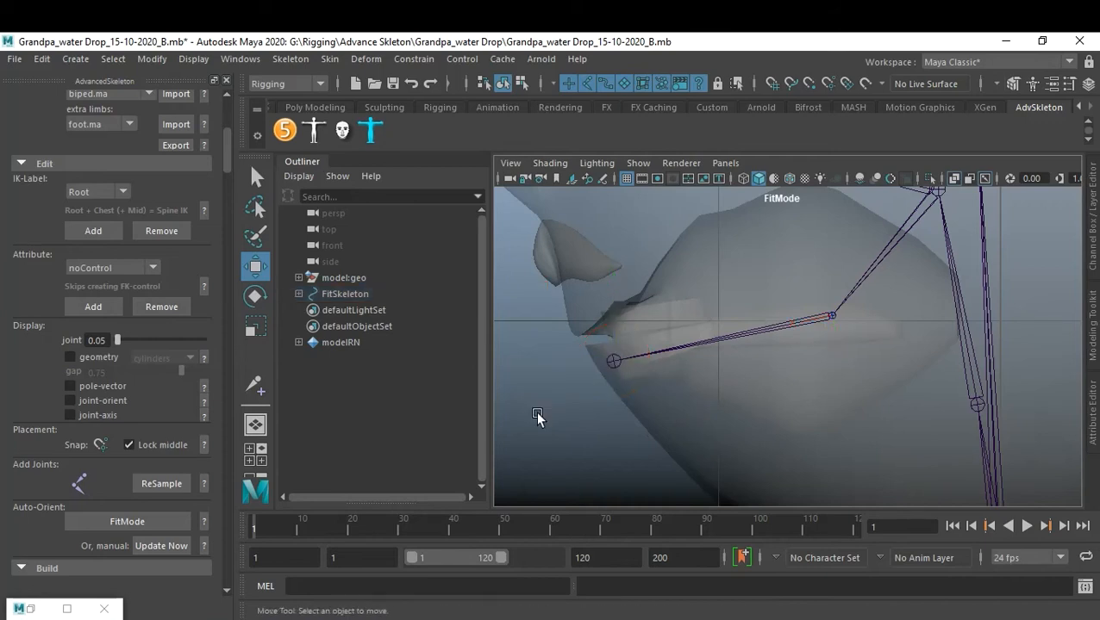
pyautogui.click(550, 164)
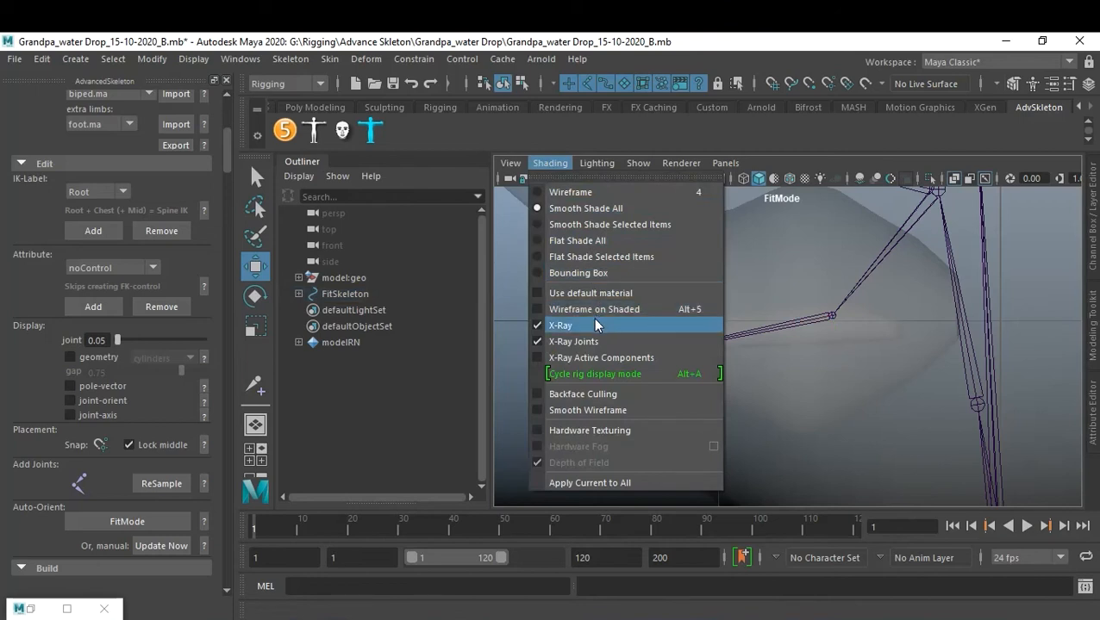
pyautogui.click(593, 325)
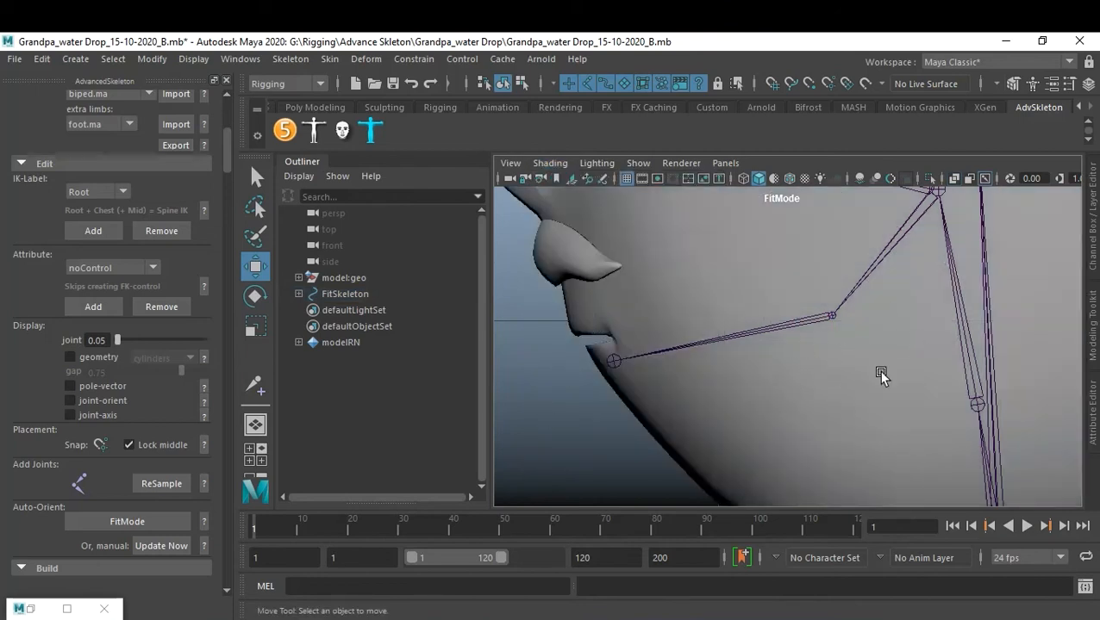
# Turn on X-Ray shading and move the eye joint with its end joint up and slightly forward into the eyeball.
pyautogui.scroll(-10, 833, 368)
pyautogui.scroll(7, 836, 353)
pyautogui.keyDown('alt'); pyautogui.moveTo(857, 336); pyautogui.dragTo(823, 401); pyautogui.keyUp('alt')
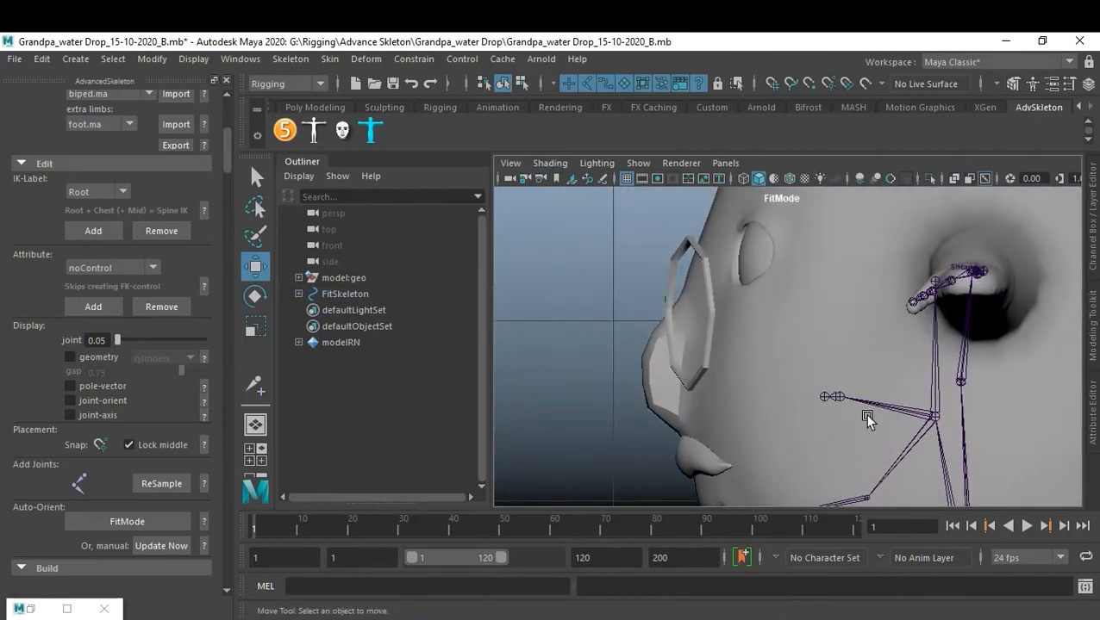
pyautogui.click(935, 416)
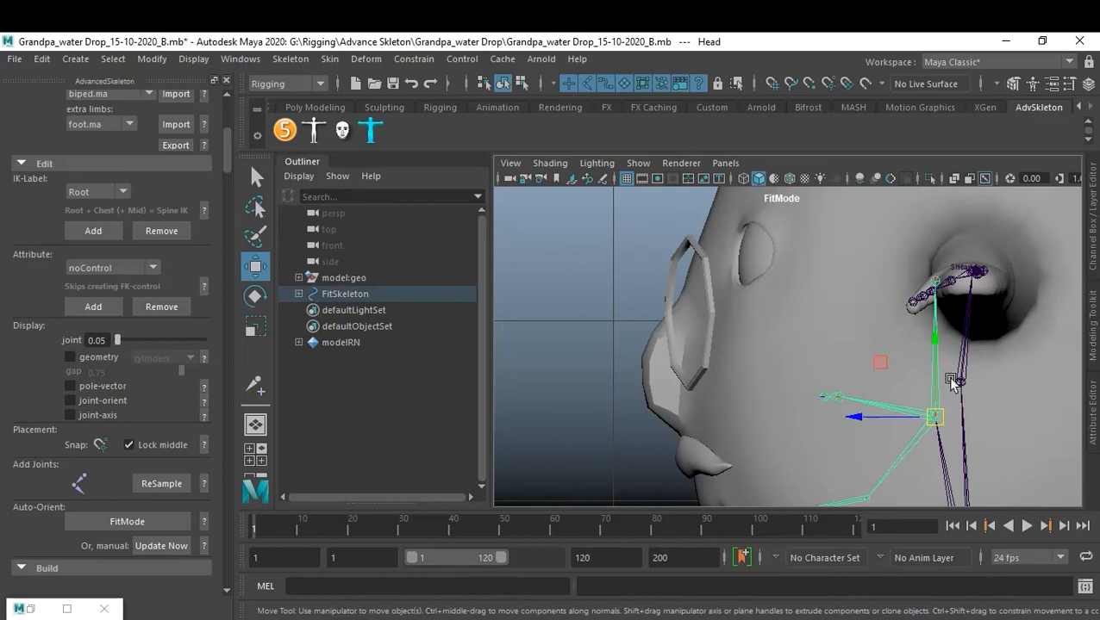
pyautogui.keyDown('alt'); pyautogui.moveTo(926, 380); pyautogui.dragTo(876, 357, button='middle'); pyautogui.keyUp('alt')
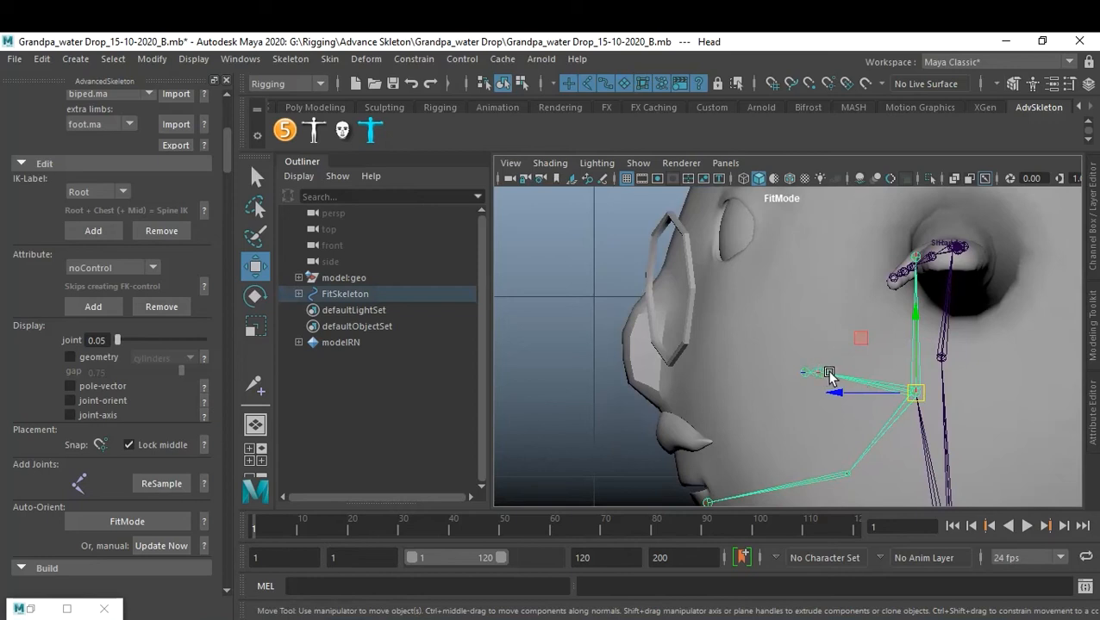
pyautogui.click(820, 372)
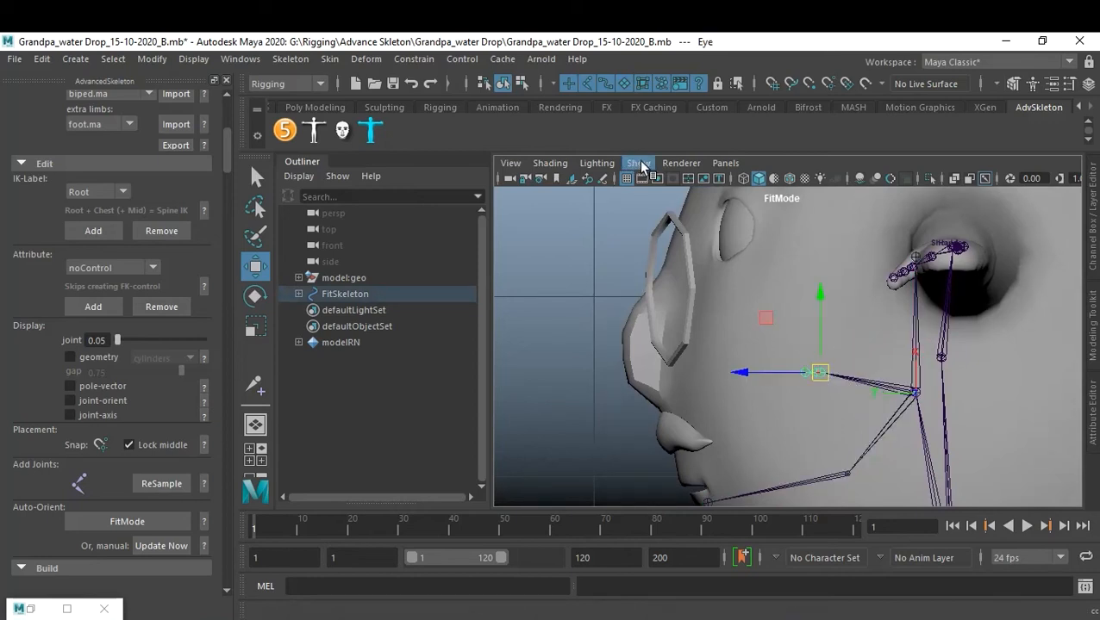
pyautogui.click(546, 164)
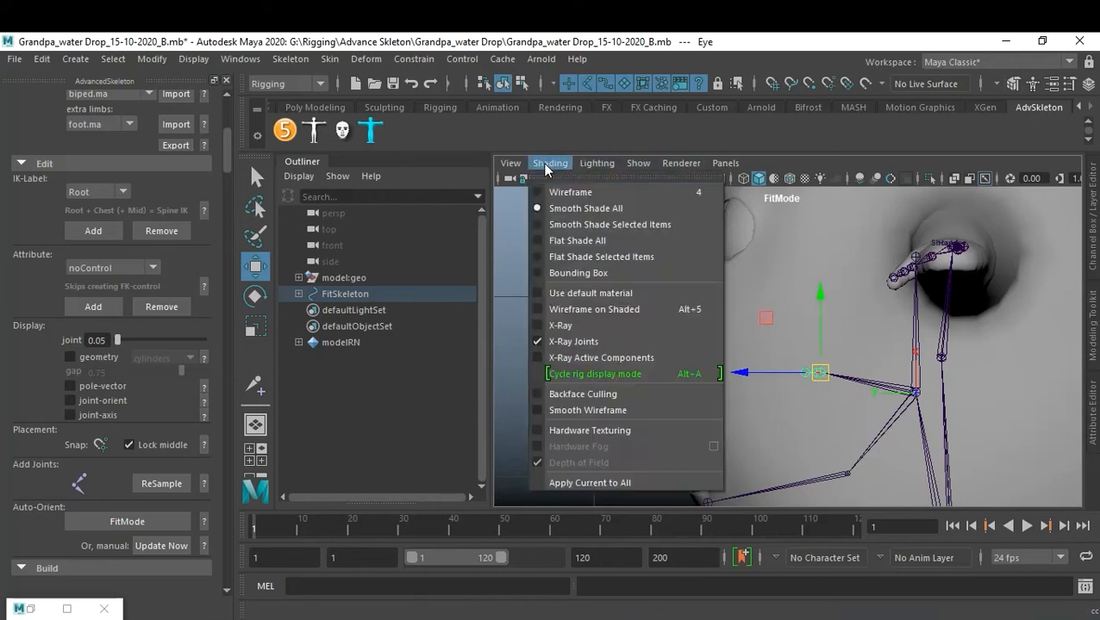
pyautogui.click(592, 327)
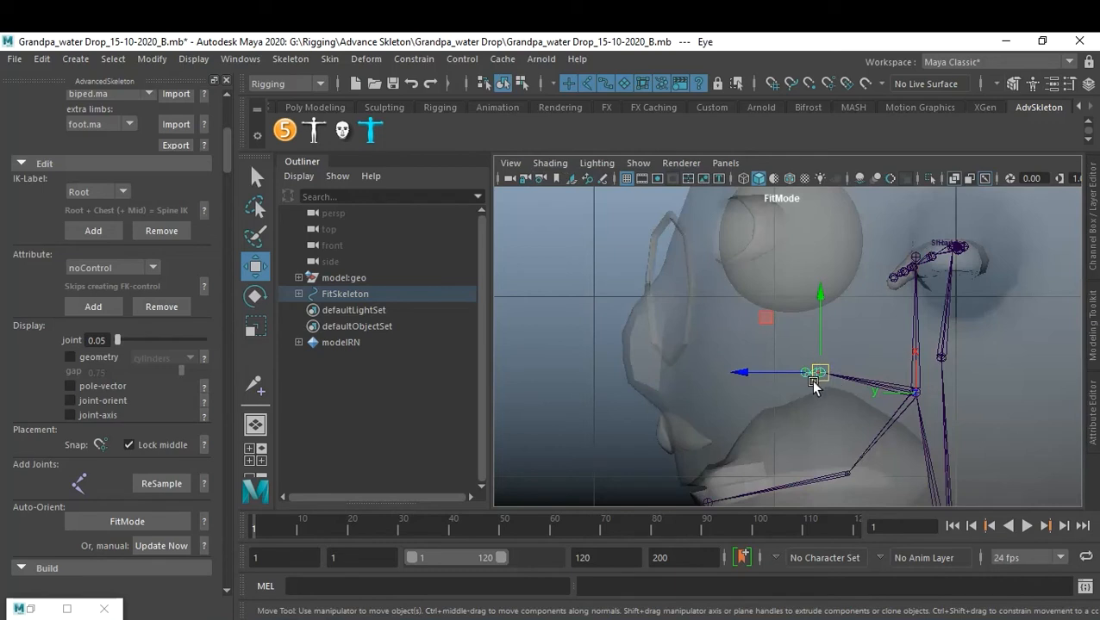
pyautogui.moveTo(820, 295); pyautogui.dragTo(817, 160)
pyautogui.moveTo(733, 238); pyautogui.dragTo(720, 243)
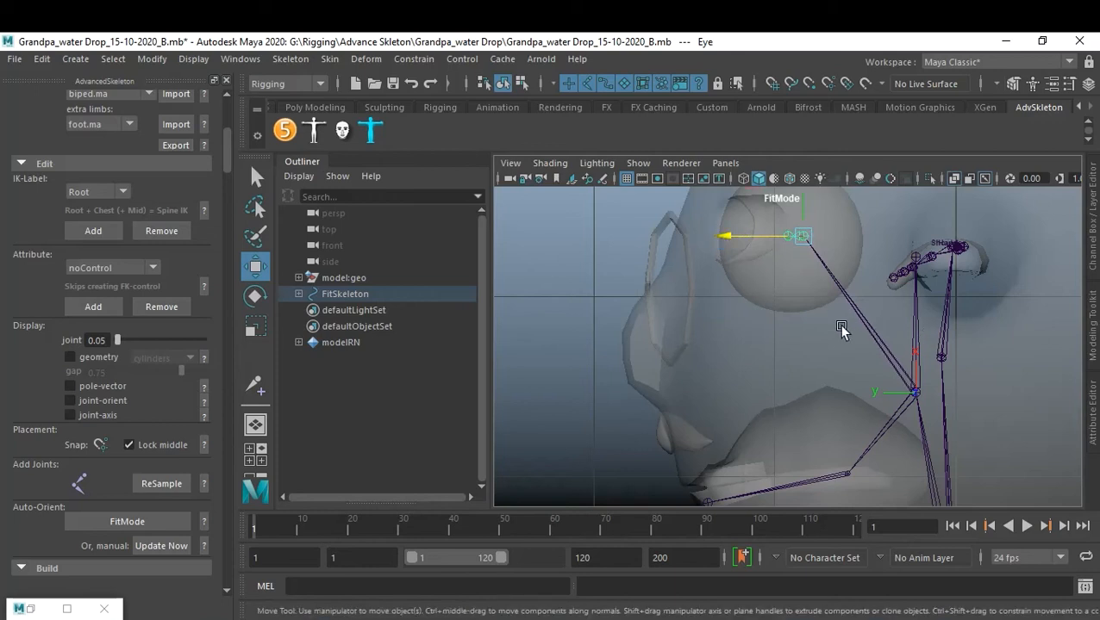
# Shift the eye joint slightly further forward to centre it in the eyeball in the side view.
pyautogui.scroll(4, 787, 339)
pyautogui.keyDown('alt'); pyautogui.moveTo(787, 329); pyautogui.dragTo(826, 402, button='middle'); pyautogui.keyUp('alt')
pyautogui.scroll(1, 810, 435)
pyautogui.scroll(2, 811, 434)
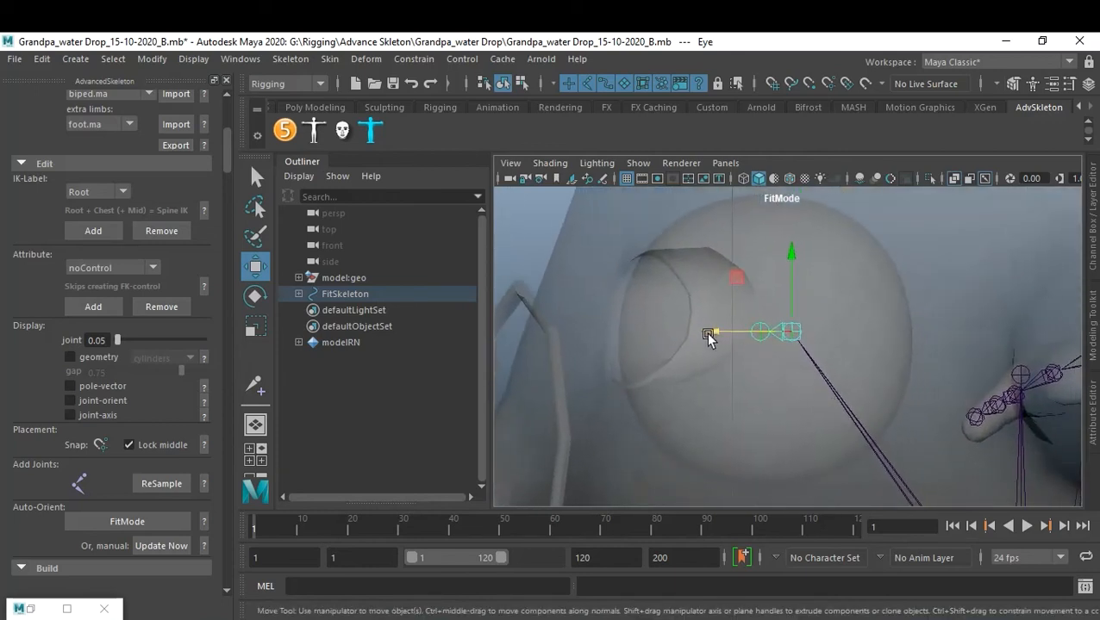
pyautogui.moveTo(712, 336); pyautogui.dragTo(698, 336)
# Move the eye end joint forward to the front of the eyeball and turn on wireframe on shaded.
pyautogui.click(748, 360)
pyautogui.click(744, 332)
pyautogui.moveTo(675, 335); pyautogui.dragTo(556, 336)
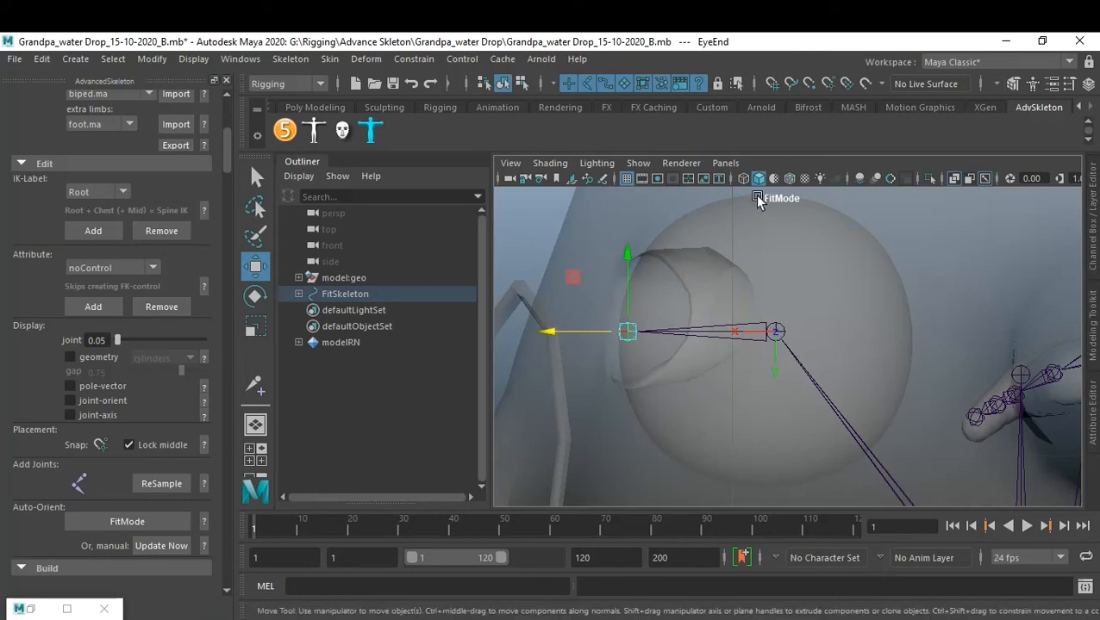
pyautogui.click(789, 179)
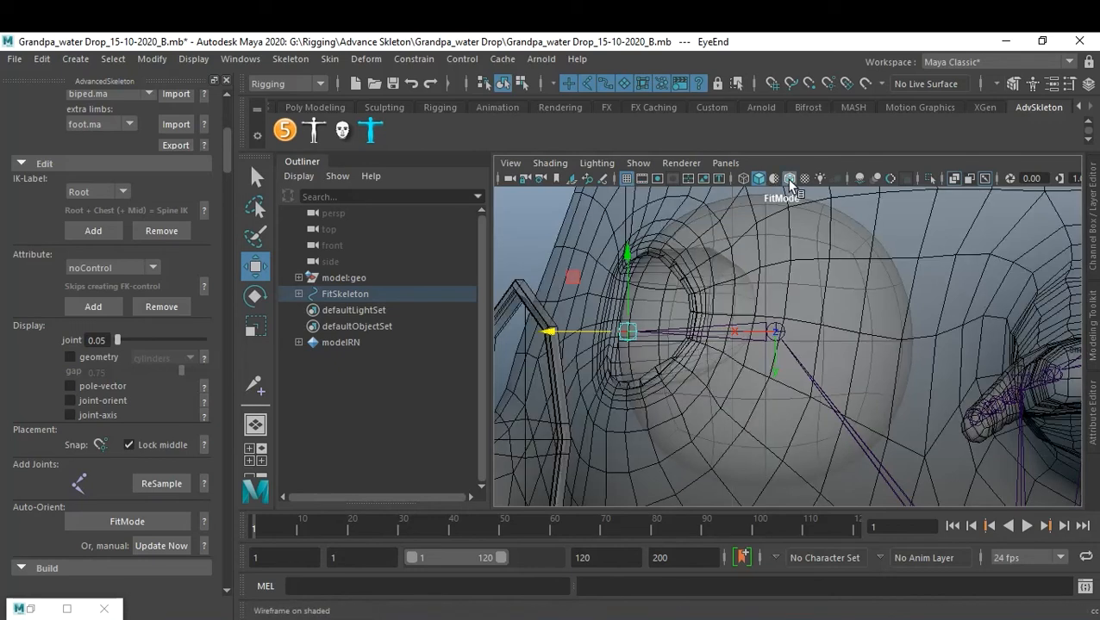
pyautogui.click(788, 179)
pyautogui.click(789, 179)
pyautogui.click(789, 180)
pyautogui.click(788, 179)
pyautogui.click(789, 179)
pyautogui.click(788, 179)
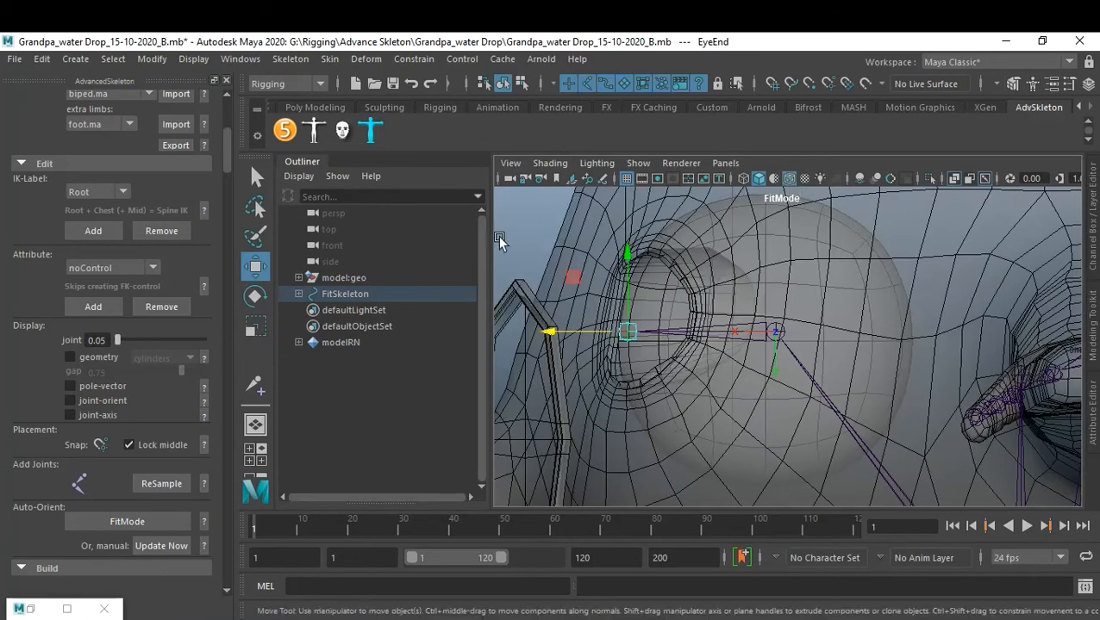
# Isolate both eyeball meshes together with the fit skeleton in the side view and clear the selection.
pyautogui.click(298, 277)
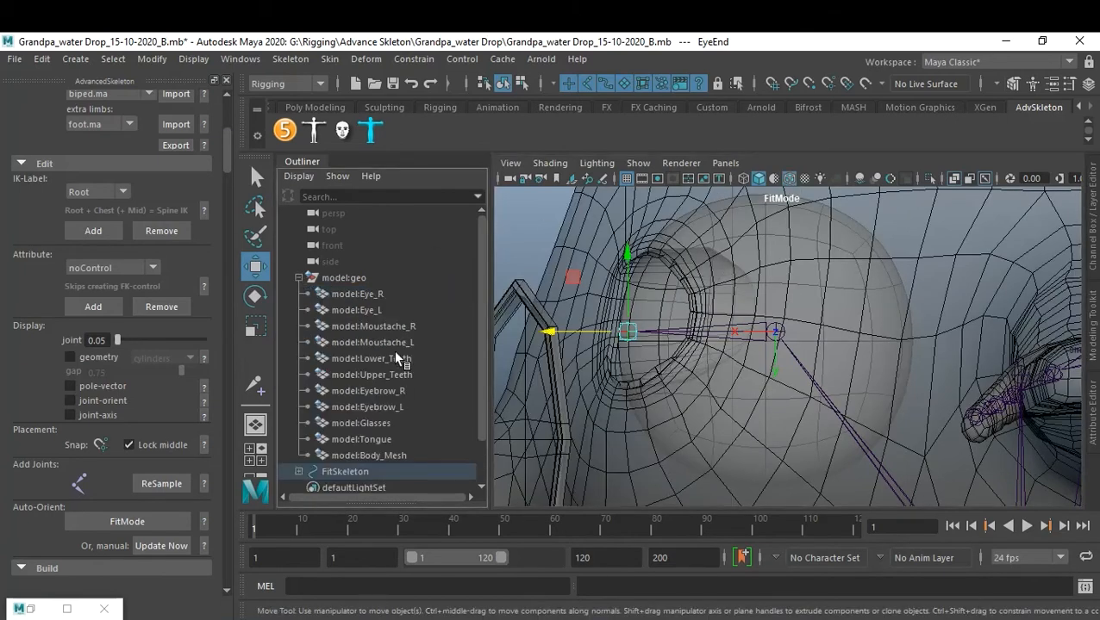
pyautogui.click(365, 309)
pyautogui.keyDown('shift'); pyautogui.click(367, 298); pyautogui.keyUp('shift')
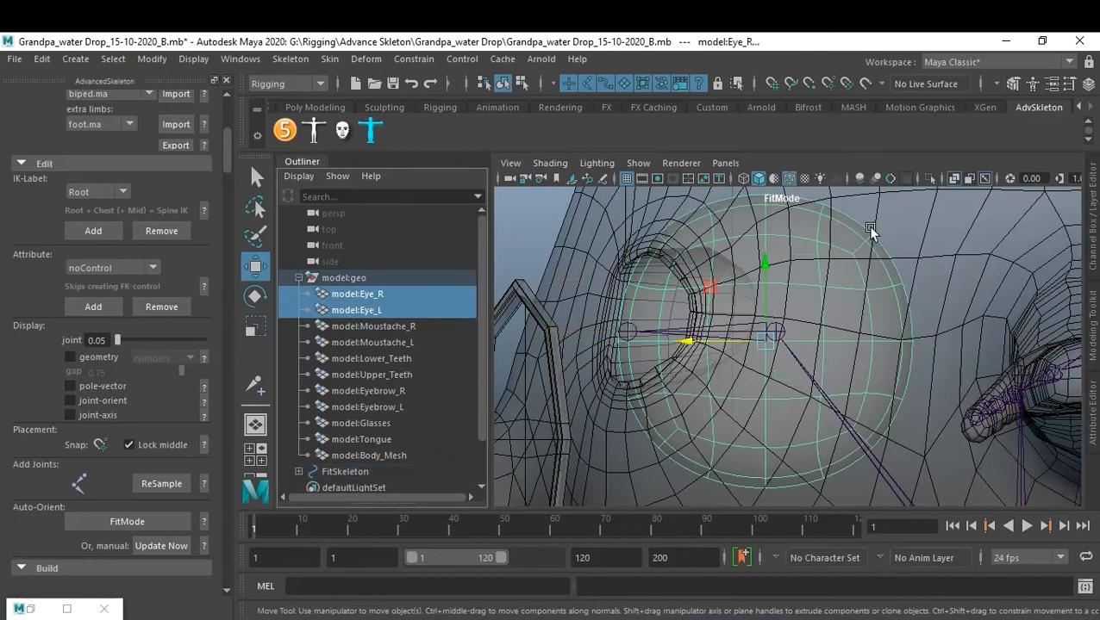
pyautogui.click(929, 178)
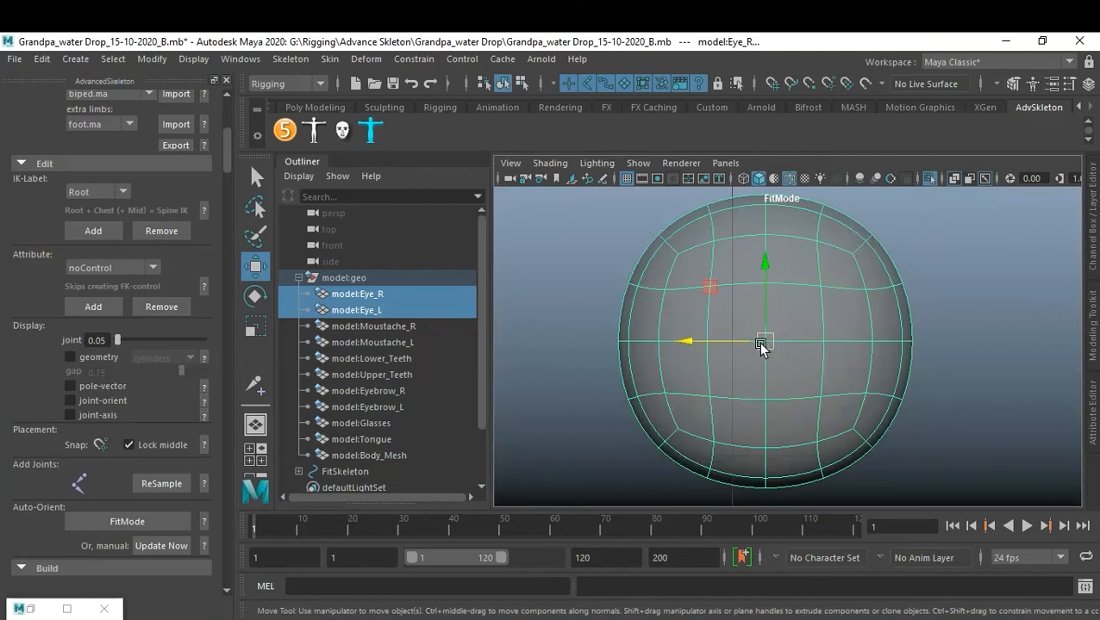
pyautogui.click(931, 179)
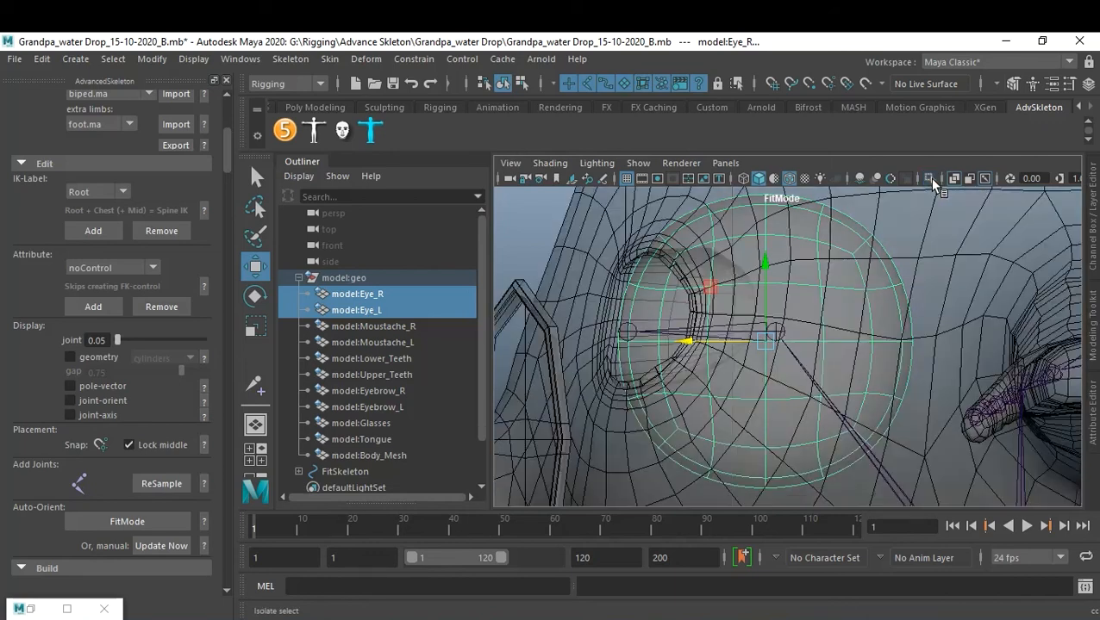
pyautogui.keyDown('ctrl'); pyautogui.click(349, 472); pyautogui.keyUp('ctrl')
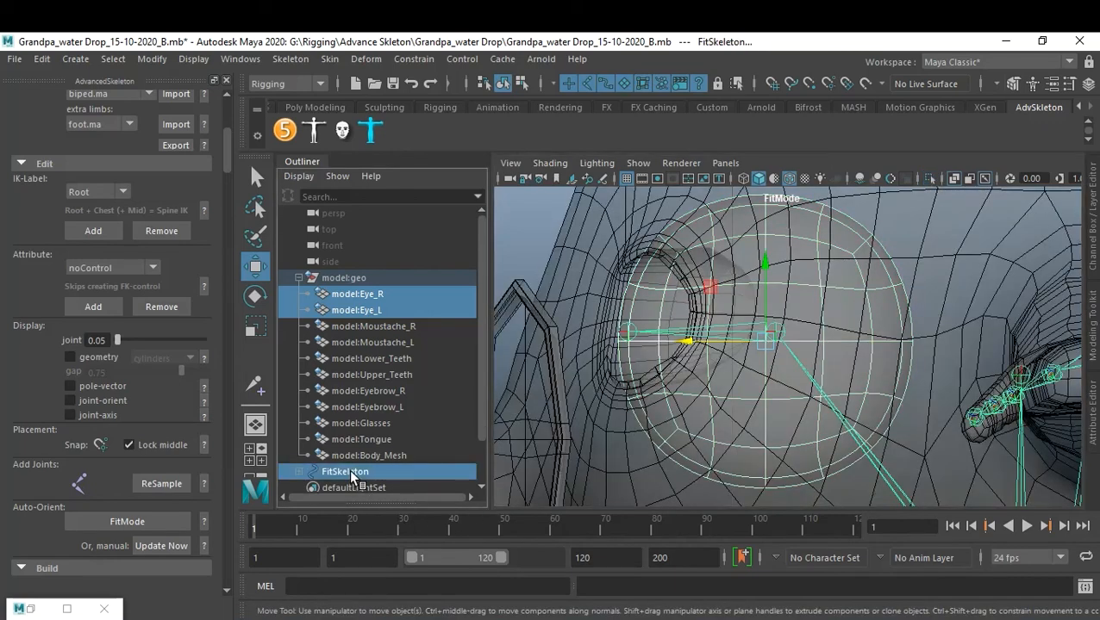
pyautogui.click(929, 180)
pyautogui.click(938, 291)
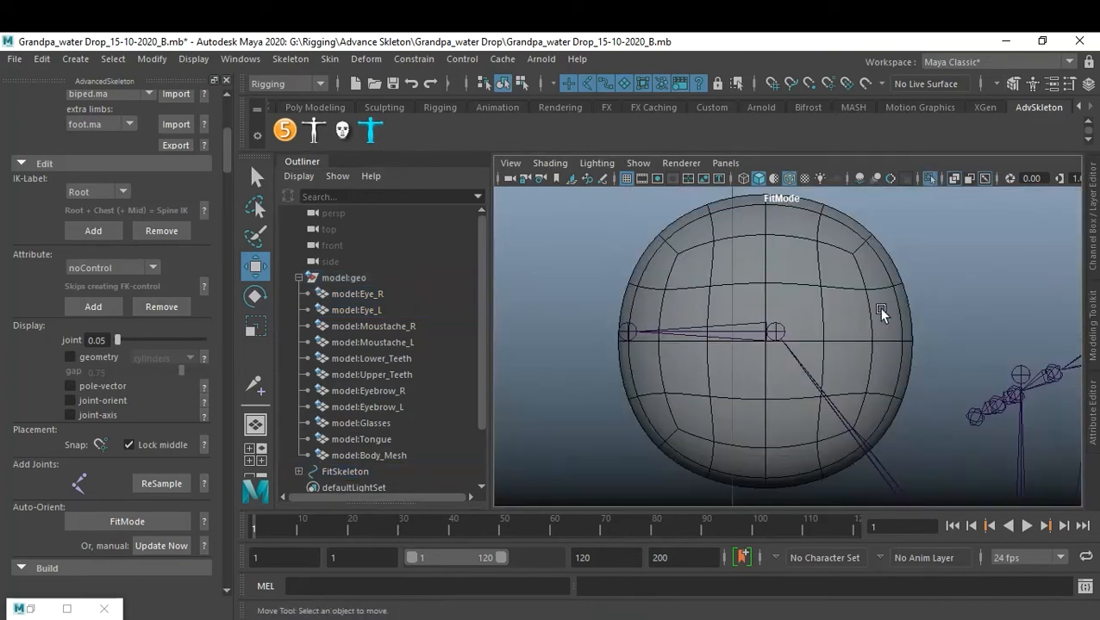
# Move the eye joint slightly down and forward onto the eyeball's central edge crossing in the side view.
pyautogui.click(777, 335)
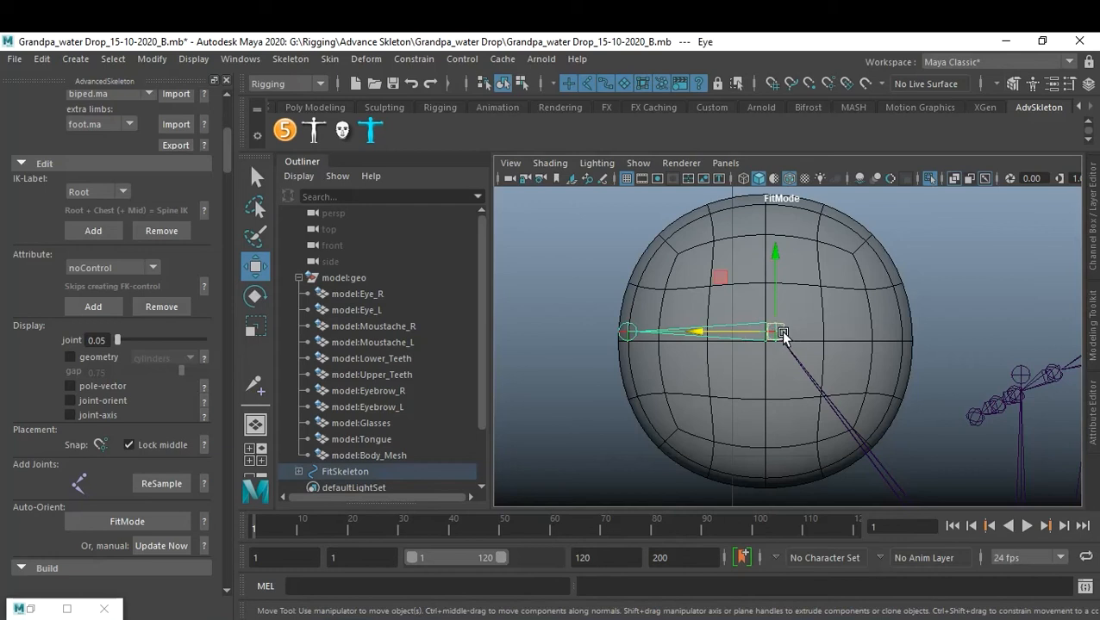
pyautogui.moveTo(781, 336); pyautogui.dragTo(772, 343)
pyautogui.moveTo(764, 272); pyautogui.dragTo(764, 272)
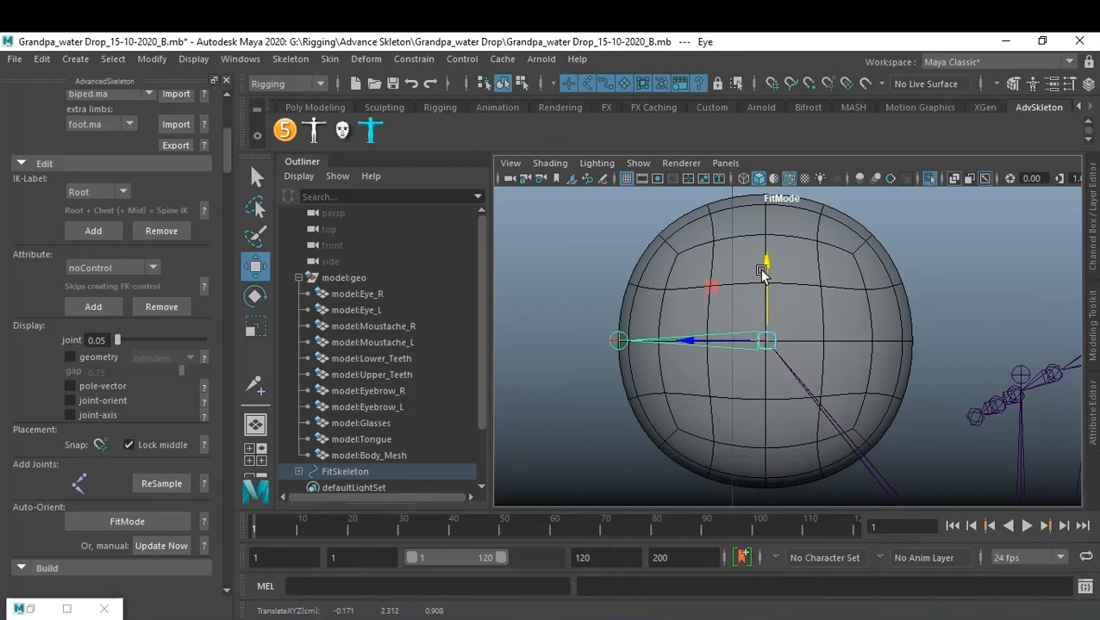
pyautogui.keyDown('alt'); pyautogui.moveTo(733, 369); pyautogui.dragTo(1095, 394, button='right'); pyautogui.keyUp('alt')
pyautogui.moveTo(720, 250); pyautogui.dragTo(721, 252)
pyautogui.moveTo(657, 334); pyautogui.dragTo(654, 336)
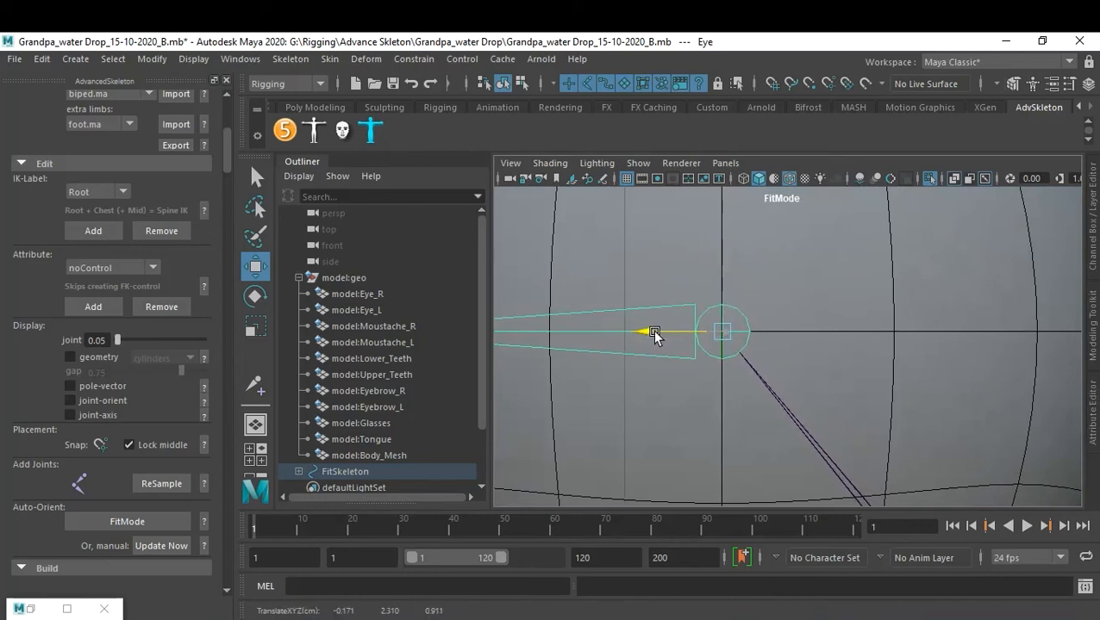
pyautogui.scroll(-5, 800, 350)
pyautogui.scroll(5, 797, 353)
pyautogui.scroll(-3, 797, 354)
pyautogui.scroll(3, 791, 353)
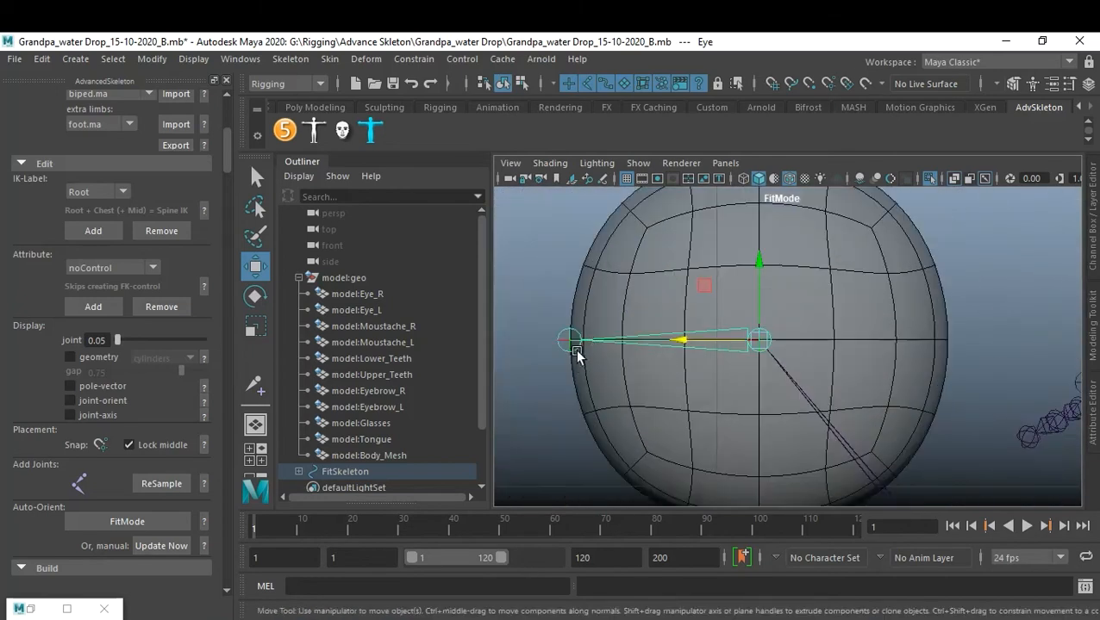
pyautogui.click(982, 382)
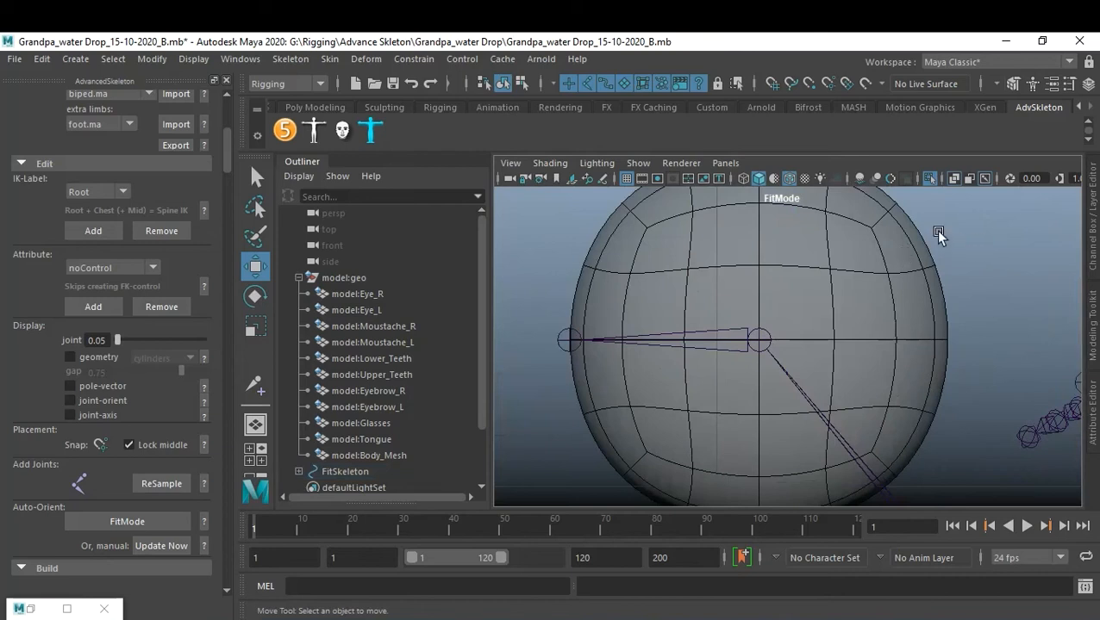
# Move the eye joint sideways in the front view from the head's centre line into the character's left eye.
pyautogui.click(754, 341)
pyautogui.press('space')
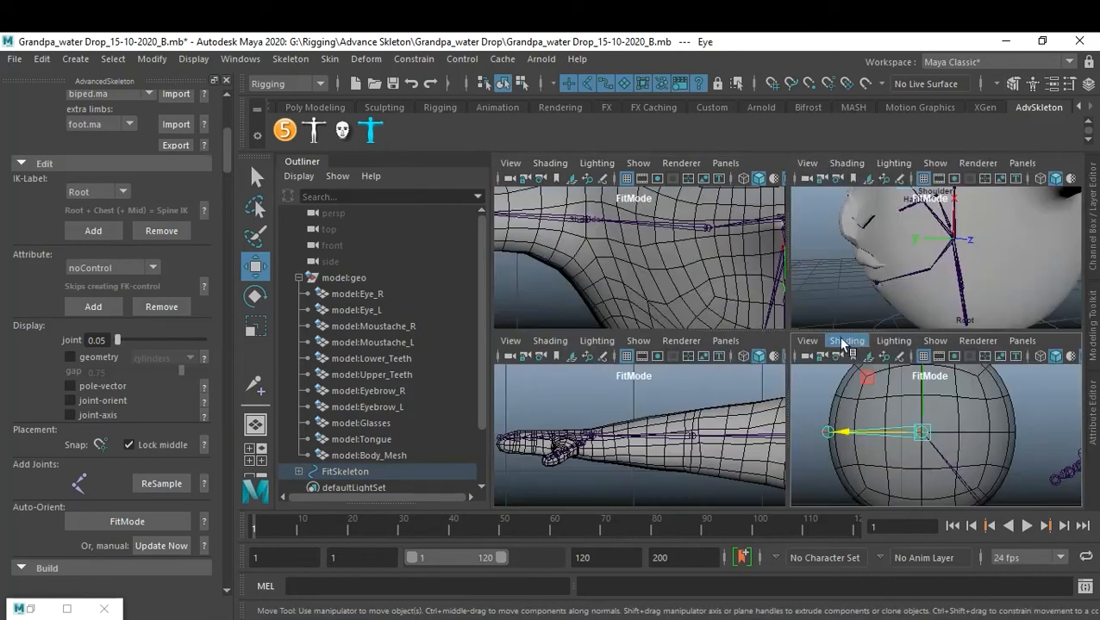
pyautogui.press('space')
pyautogui.keyDown('alt'); pyautogui.moveTo(774, 324); pyautogui.dragTo(859, 362); pyautogui.keyUp('alt')
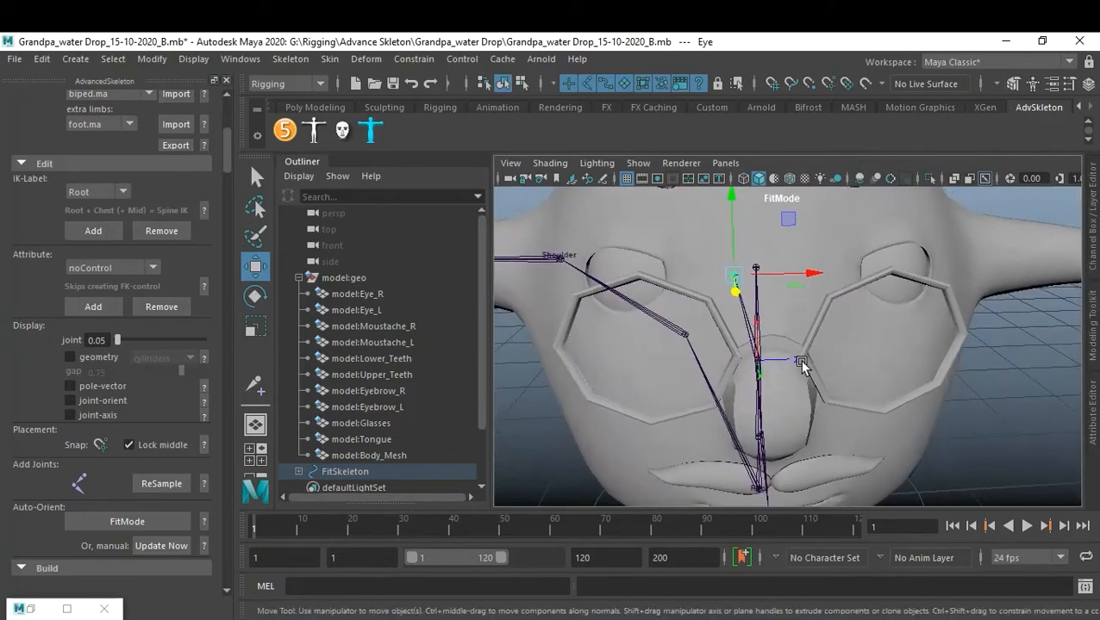
pyautogui.press('space')
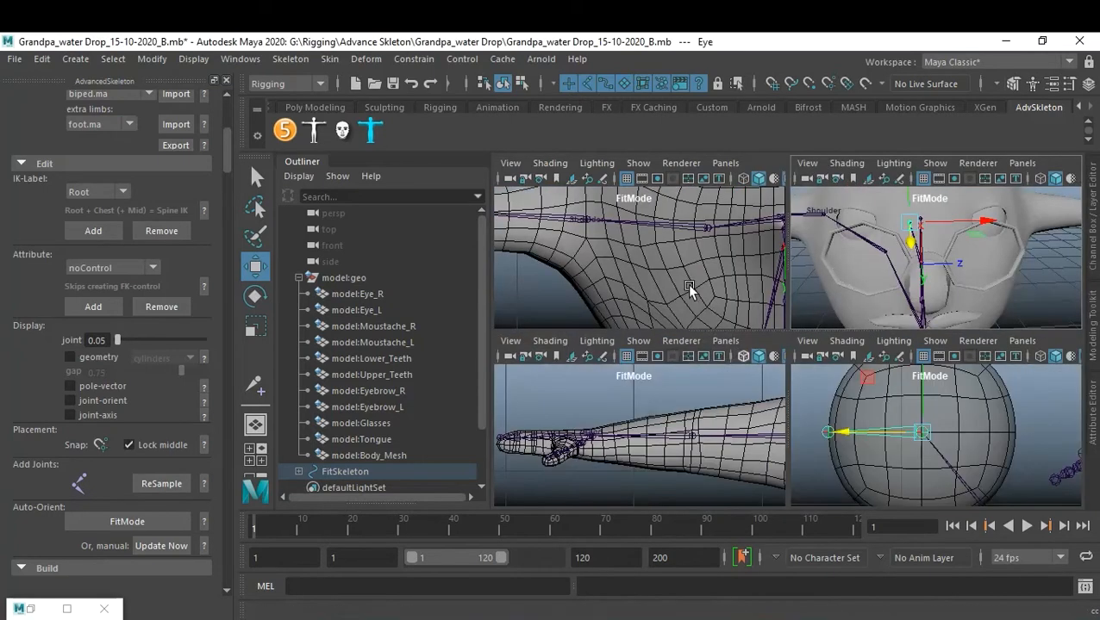
pyautogui.press('space')
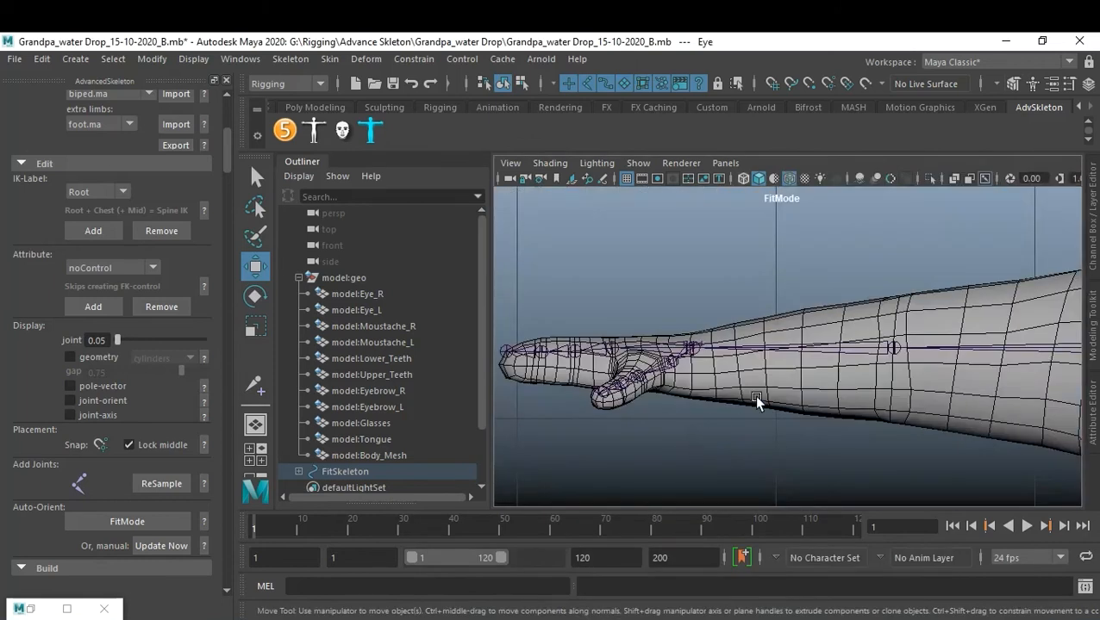
pyautogui.press('f')
pyautogui.press('space')
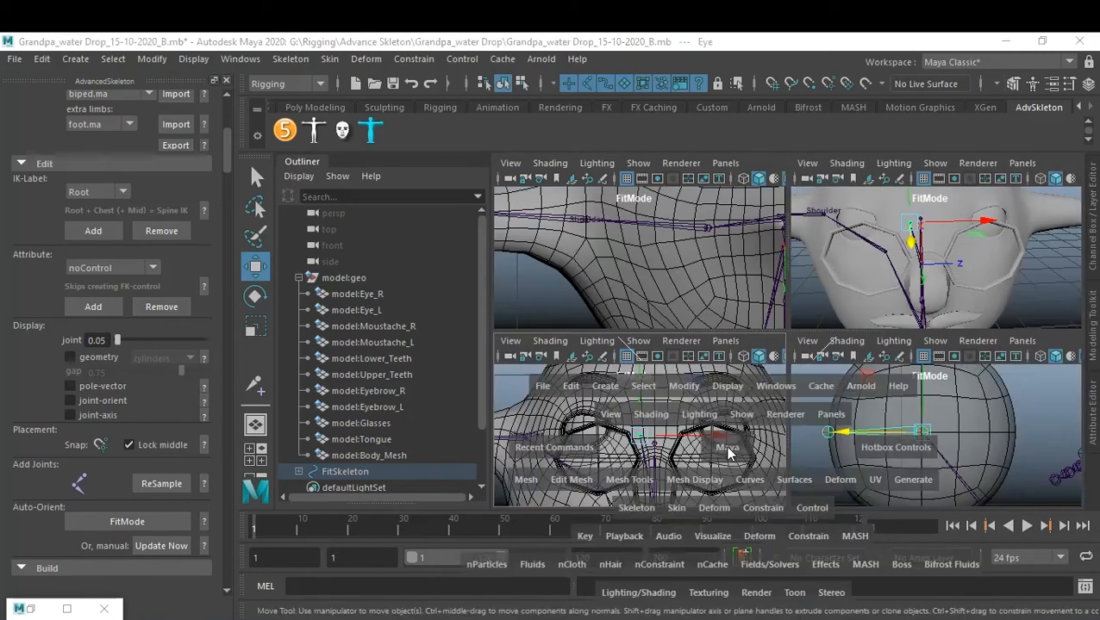
pyautogui.press('space')
pyautogui.press('f')
pyautogui.moveTo(761, 353); pyautogui.dragTo(930, 347)
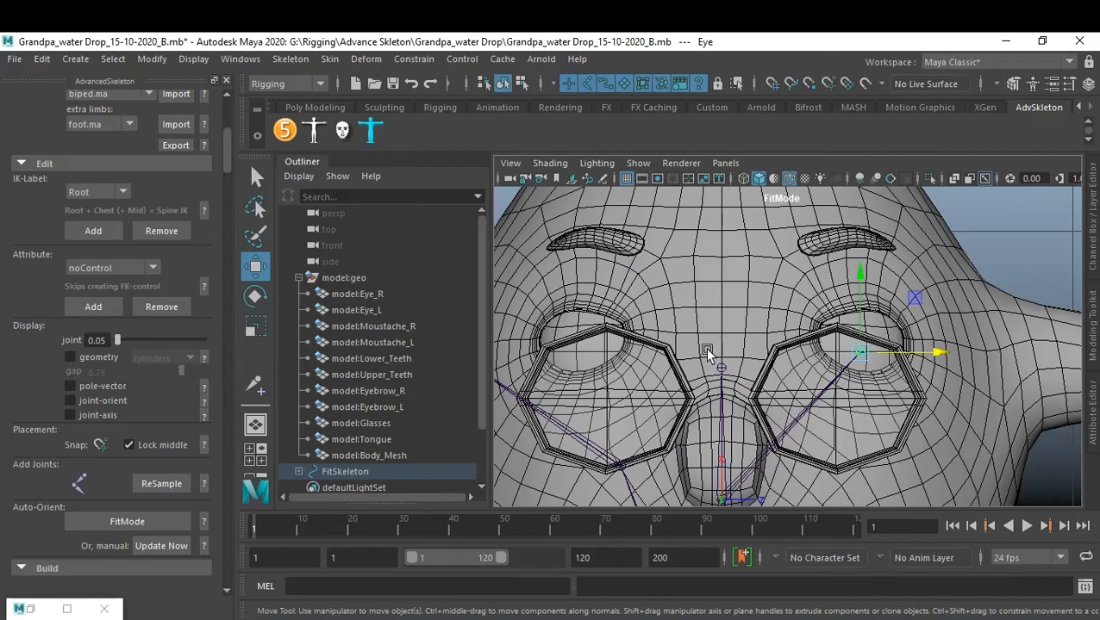
pyautogui.click(376, 295)
pyautogui.keyDown('shift'); pyautogui.click(373, 310); pyautogui.keyUp('shift')
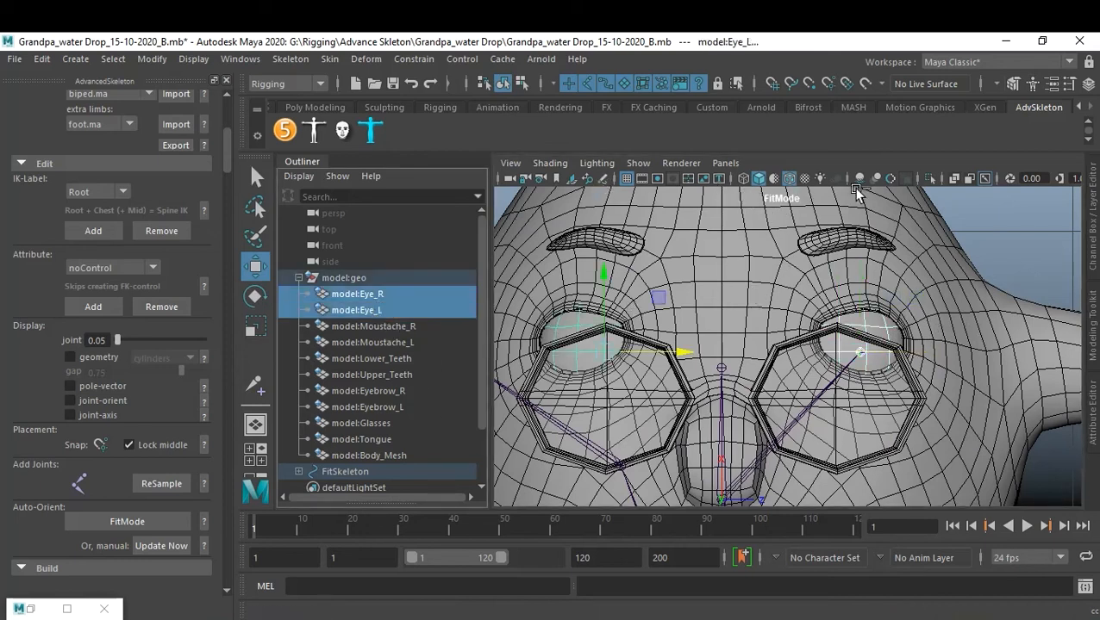
pyautogui.click(928, 178)
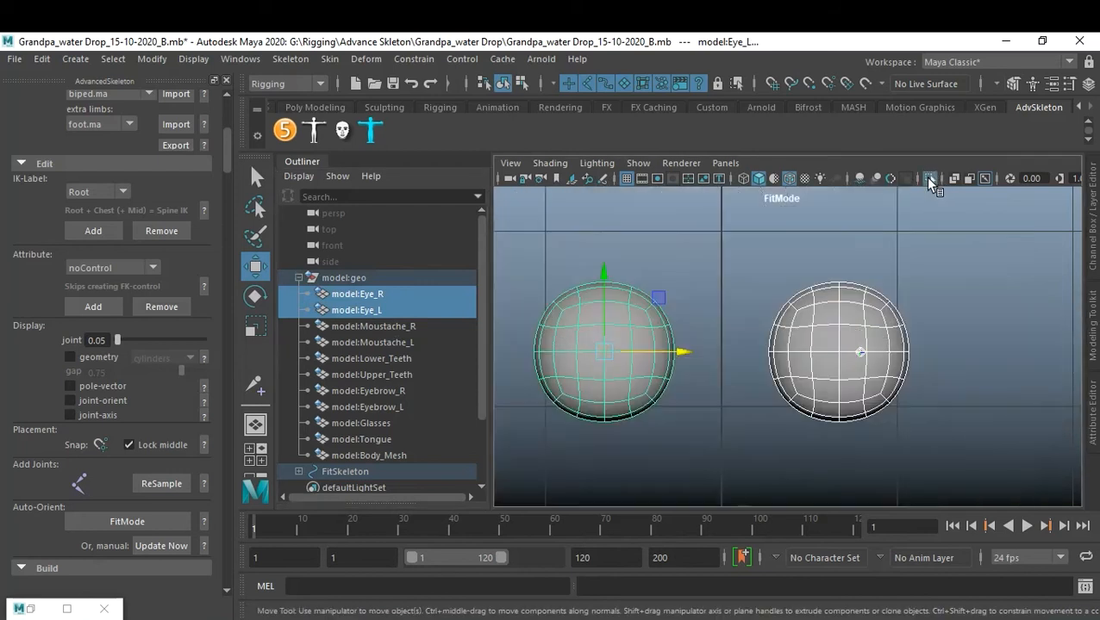
pyautogui.keyDown('alt'); pyautogui.moveTo(762, 360); pyautogui.dragTo(857, 363, button='right'); pyautogui.keyUp('alt')
pyautogui.click(392, 472)
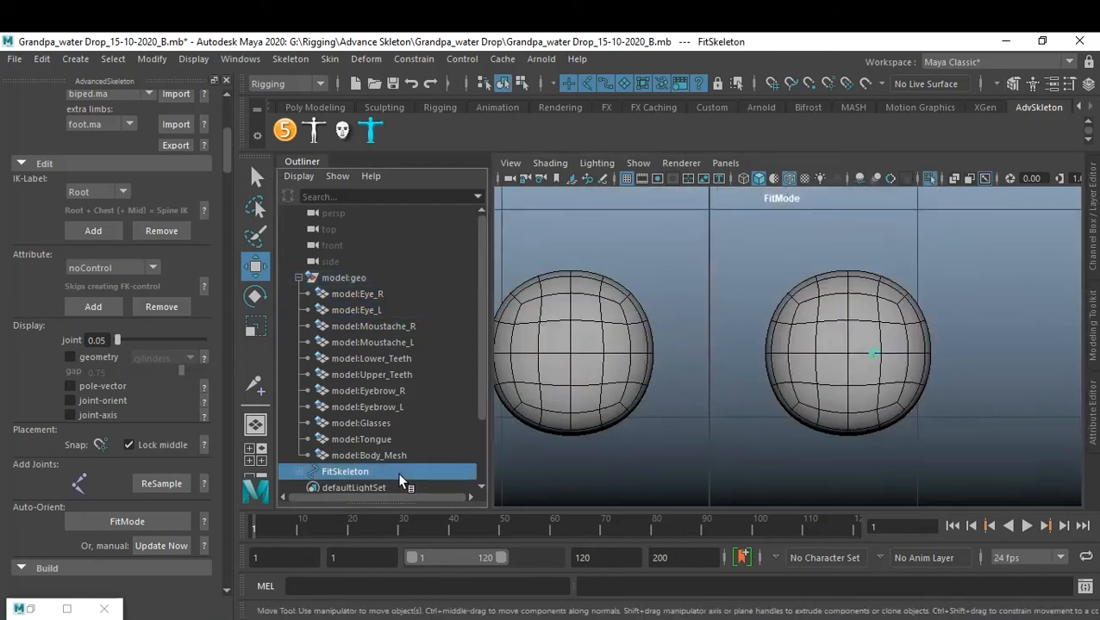
pyautogui.click(865, 481)
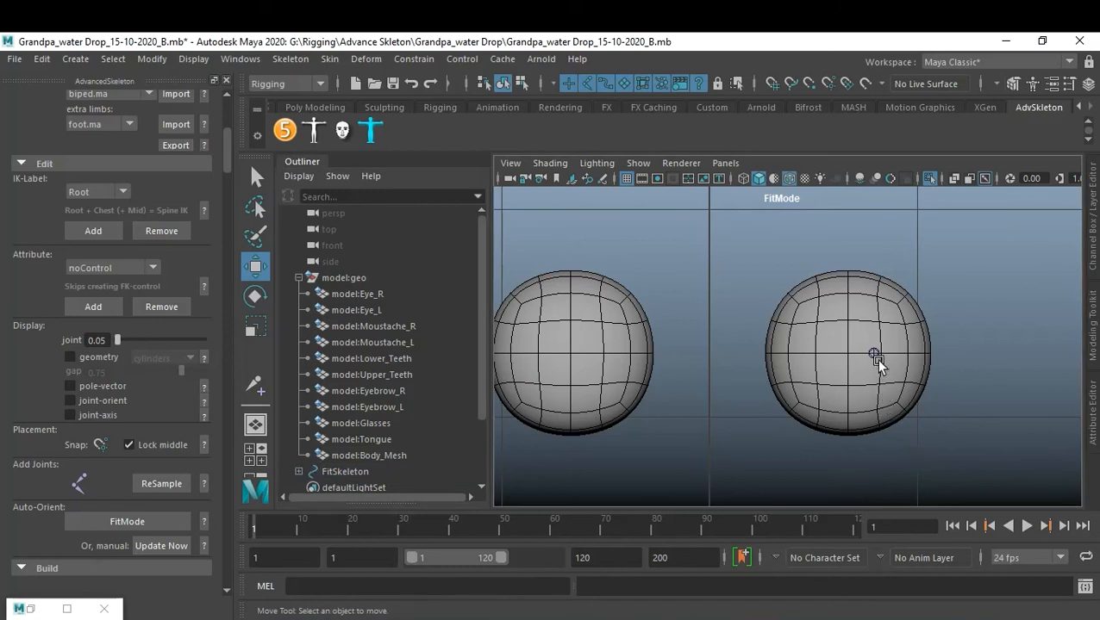
pyautogui.click(874, 353)
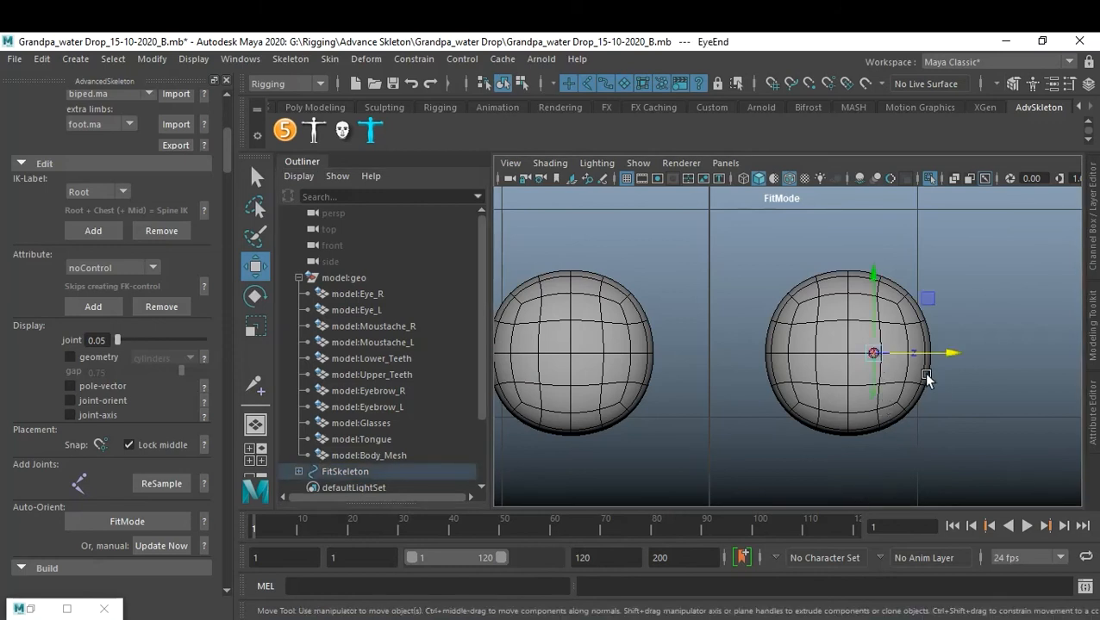
pyautogui.click(376, 473)
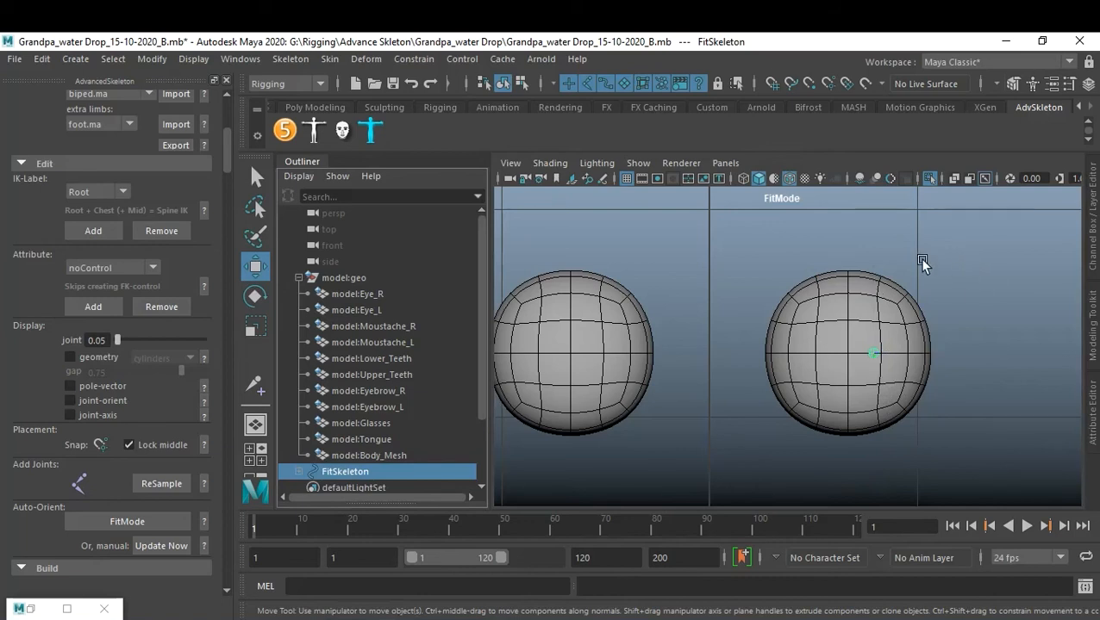
pyautogui.click(672, 395)
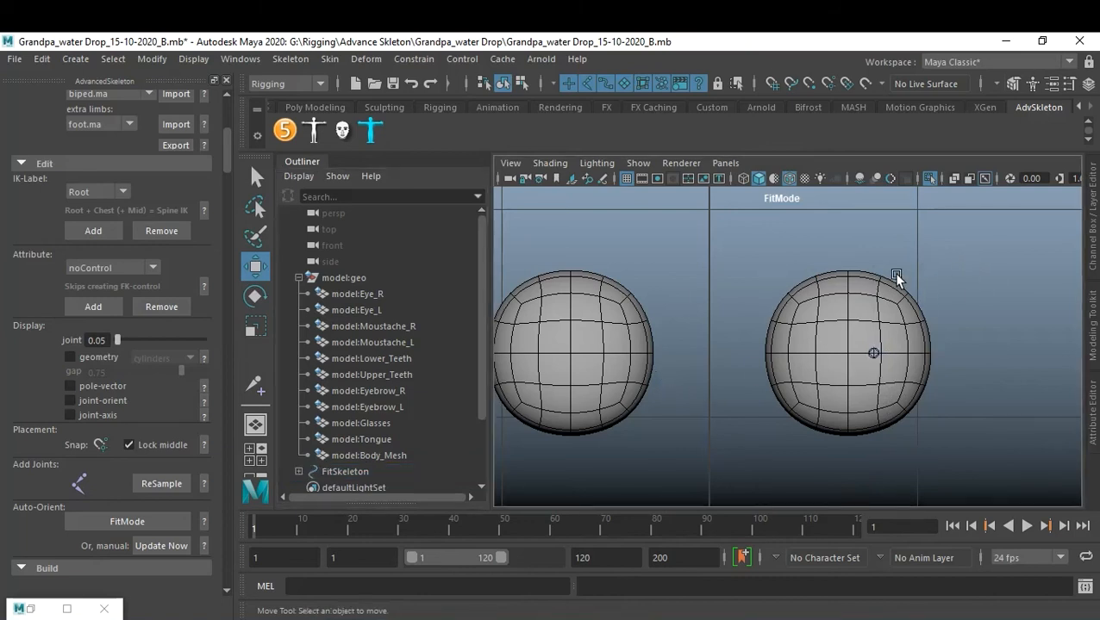
pyautogui.click(929, 177)
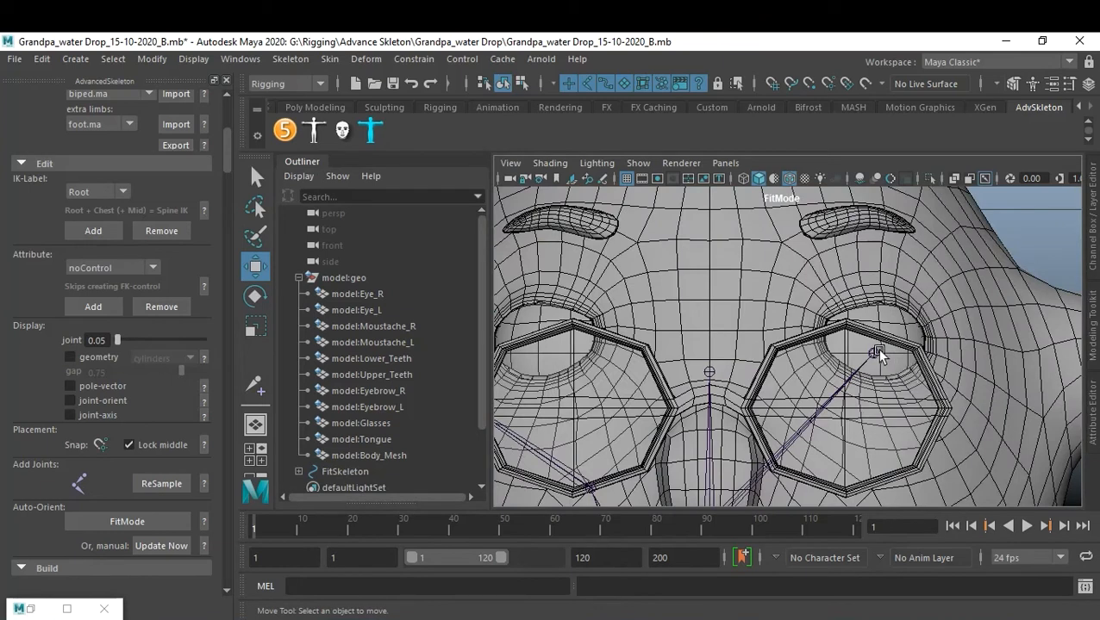
# Isolate the fit skeleton together with both eyeball meshes in the front view and clear the selection.
pyautogui.click(340, 472)
pyautogui.keyDown('ctrl'); pyautogui.click(375, 309); pyautogui.keyUp('ctrl')
pyautogui.keyDown('ctrl'); pyautogui.click(373, 297); pyautogui.keyUp('ctrl')
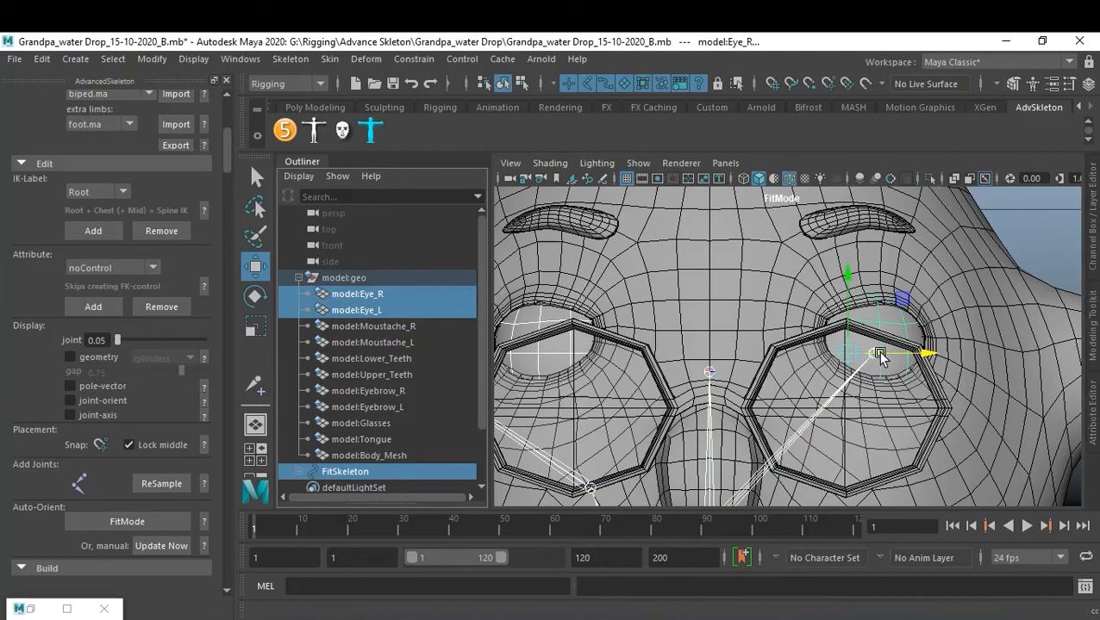
pyautogui.click(930, 178)
pyautogui.click(983, 322)
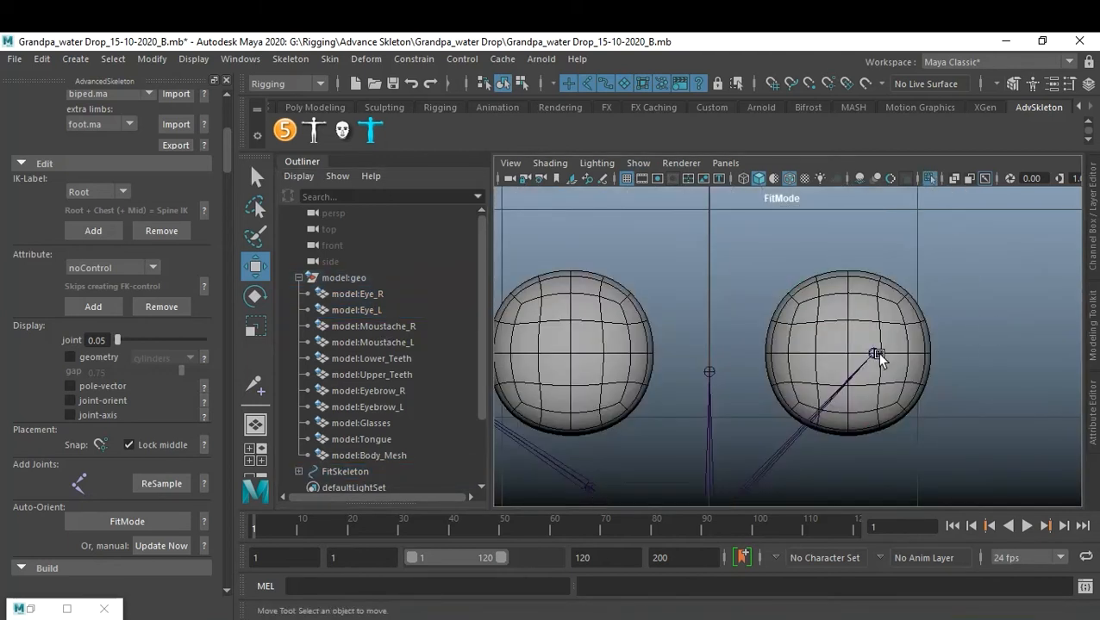
# Move the eye joint horizontally onto the centre of the left eyeball in the front view.
pyautogui.click(873, 353)
pyautogui.click(941, 416)
pyautogui.press('space')
pyautogui.keyDown('alt'); pyautogui.moveTo(1008, 272); pyautogui.dragTo(927, 291); pyautogui.keyUp('alt')
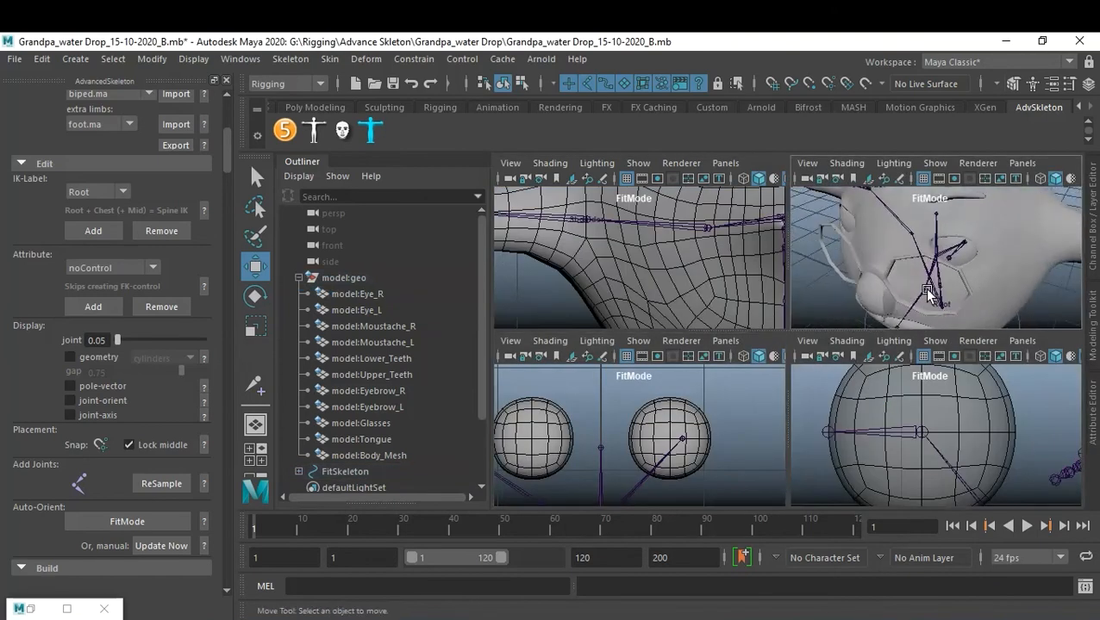
pyautogui.click(964, 249)
pyautogui.keyDown('alt'); pyautogui.moveTo(993, 293); pyautogui.dragTo(1057, 263); pyautogui.keyUp('alt')
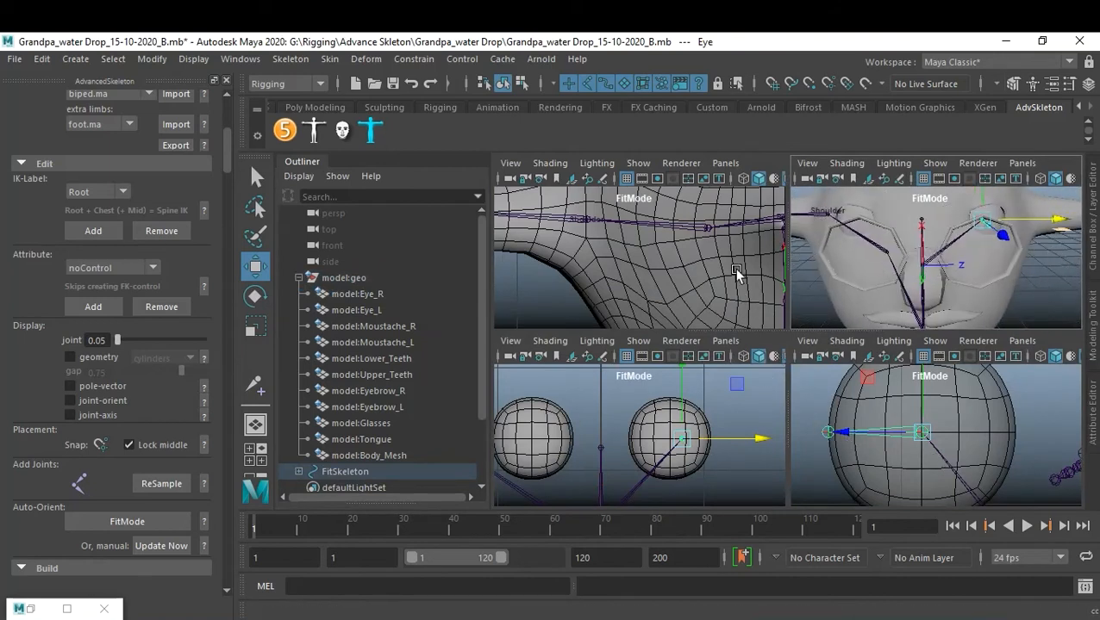
pyautogui.press('space')
pyautogui.keyDown('alt'); pyautogui.moveTo(929, 372); pyautogui.dragTo(978, 380, button='right'); pyautogui.keyUp('alt')
pyautogui.moveTo(1015, 355); pyautogui.dragTo(967, 360)
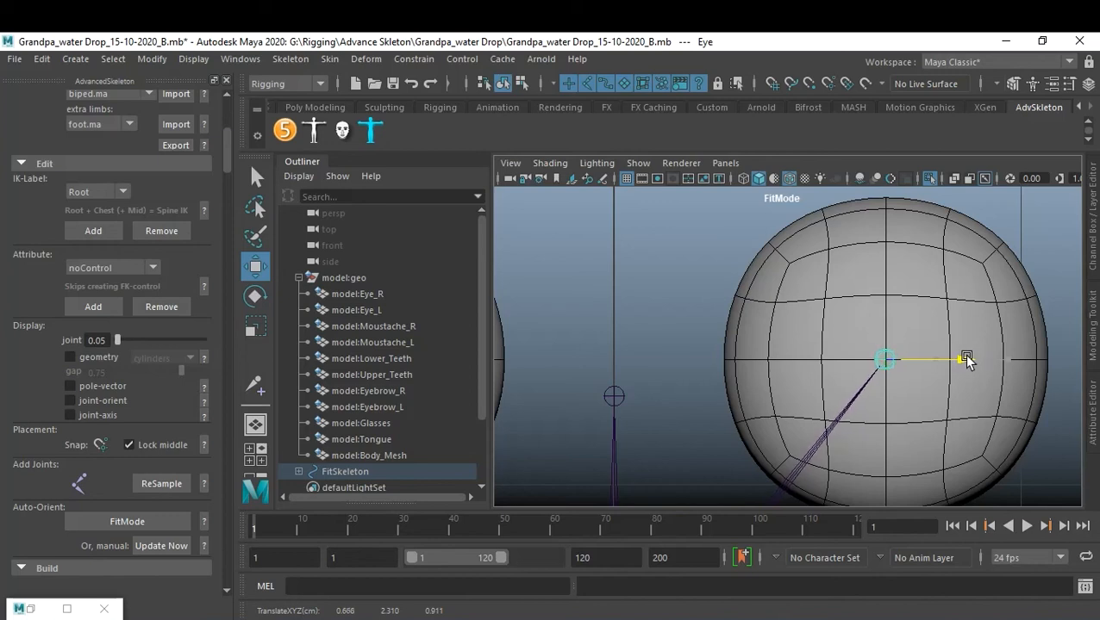
pyautogui.moveTo(966, 362); pyautogui.dragTo(967, 362)
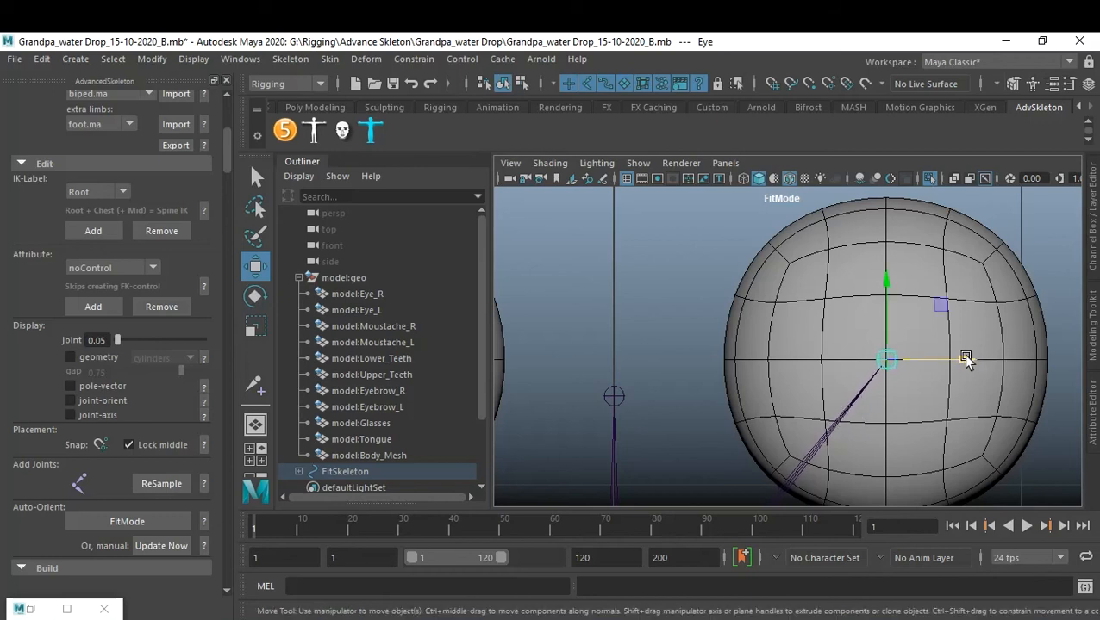
# Deselect the eye joint and turn off isolation in the front view to show the whole character again.
pyautogui.click(1023, 297)
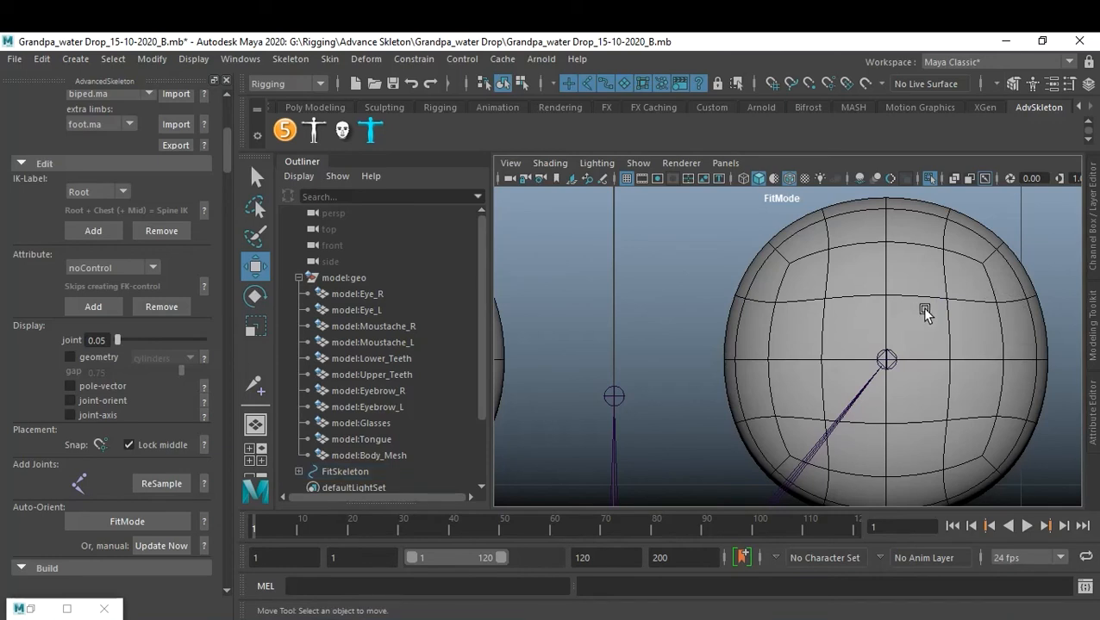
pyautogui.click(930, 178)
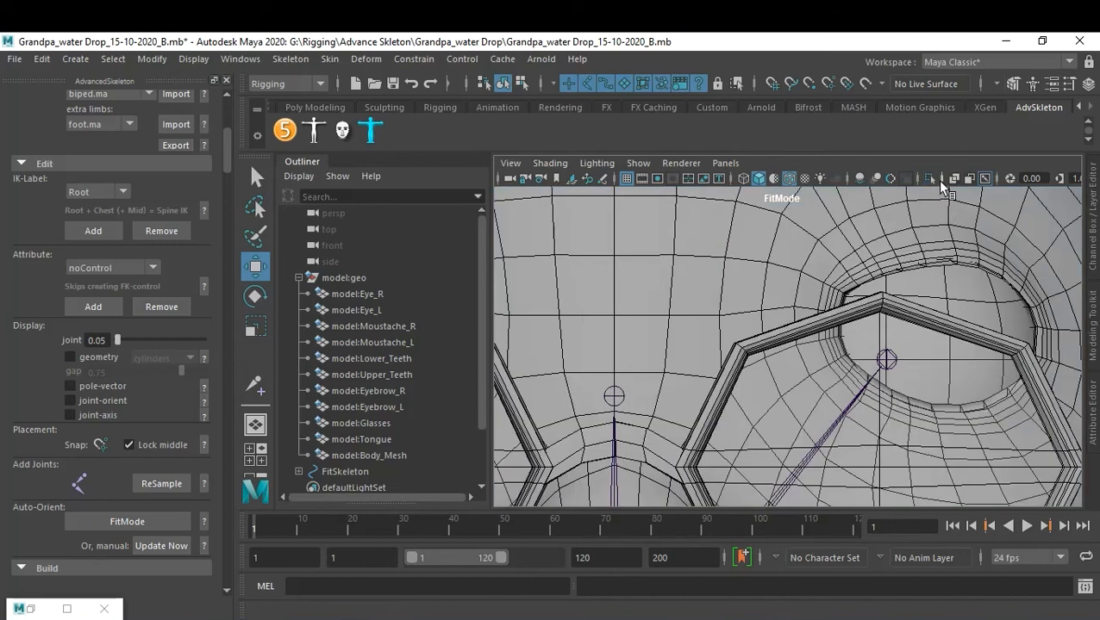
pyautogui.scroll(-5, 984, 278)
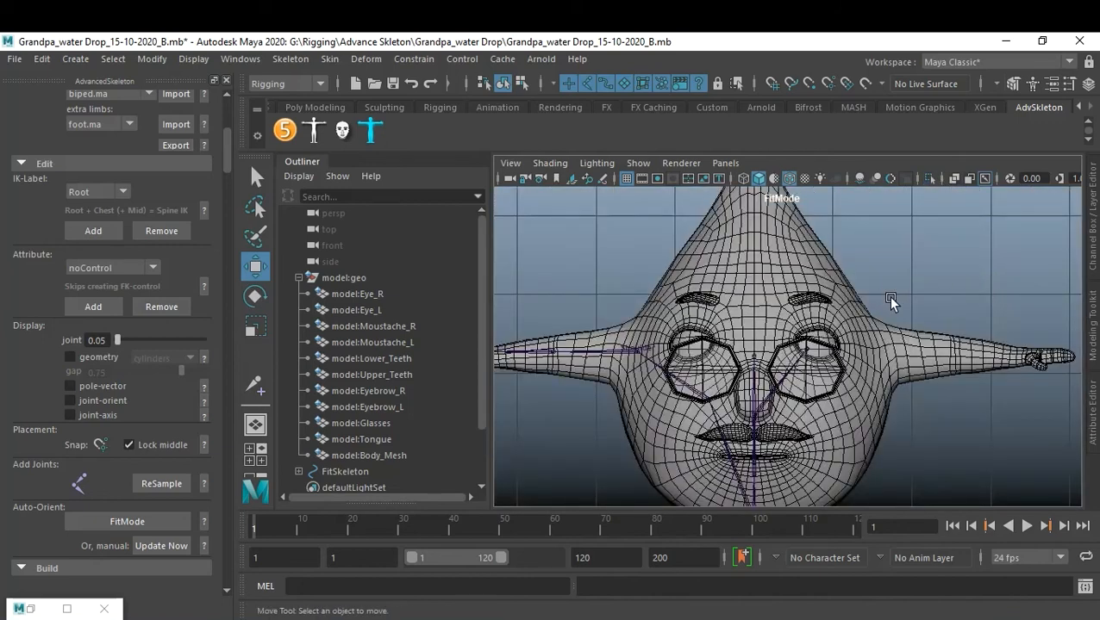
# Raise the head-end joint vertically in the front view up to the pointed tip of the character's head.
pyautogui.press('space')
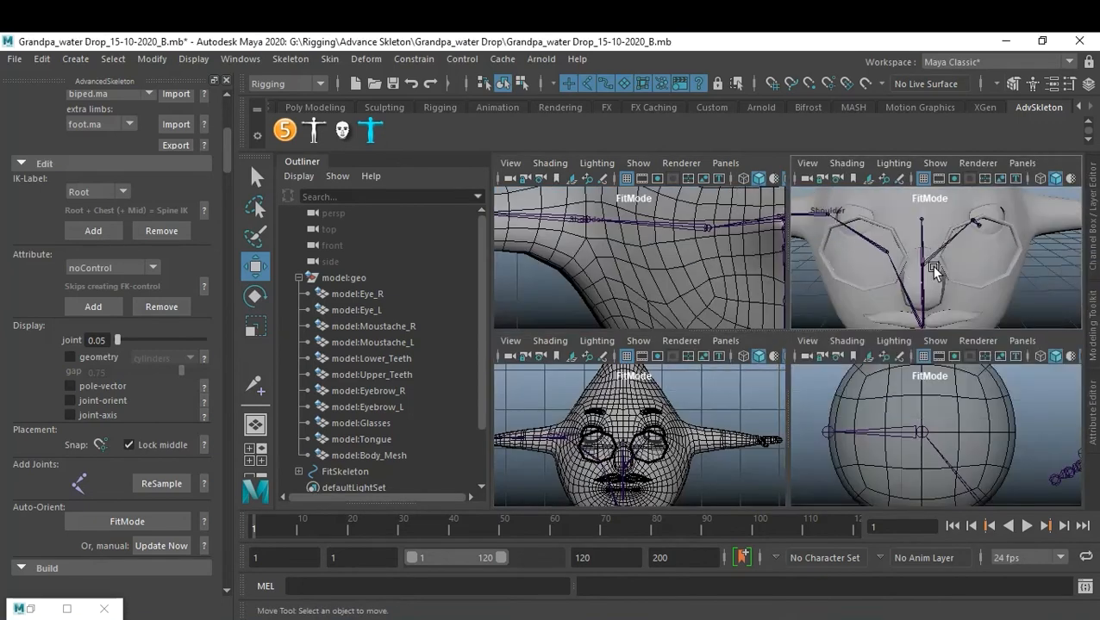
pyautogui.press('space')
pyautogui.keyDown('alt'); pyautogui.moveTo(895, 311); pyautogui.dragTo(865, 312); pyautogui.keyUp('alt')
pyautogui.keyDown('alt'); pyautogui.moveTo(786, 359); pyautogui.dragTo(810, 390); pyautogui.keyUp('alt')
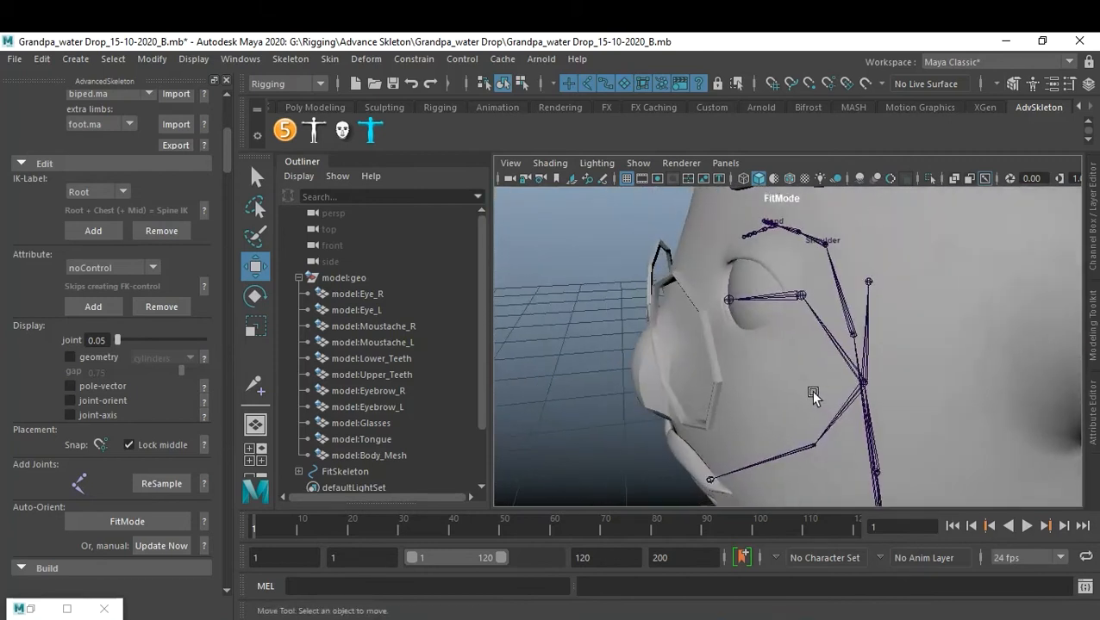
pyautogui.click(869, 280)
pyautogui.keyDown('alt'); pyautogui.moveTo(958, 392); pyautogui.dragTo(951, 303); pyautogui.keyUp('alt')
pyautogui.keyDown('alt'); pyautogui.moveTo(986, 316); pyautogui.dragTo(869, 394); pyautogui.keyUp('alt')
pyautogui.moveTo(854, 351)
pyautogui.keyDown('alt'); pyautogui.mouseDown()
pyautogui.moveTo(871, 344)
pyautogui.moveTo(830, 330)
pyautogui.moveTo(886, 383)
pyautogui.moveTo(920, 380)
pyautogui.moveTo(839, 358)
pyautogui.mouseUp(); pyautogui.keyUp('alt')
pyautogui.press('space')
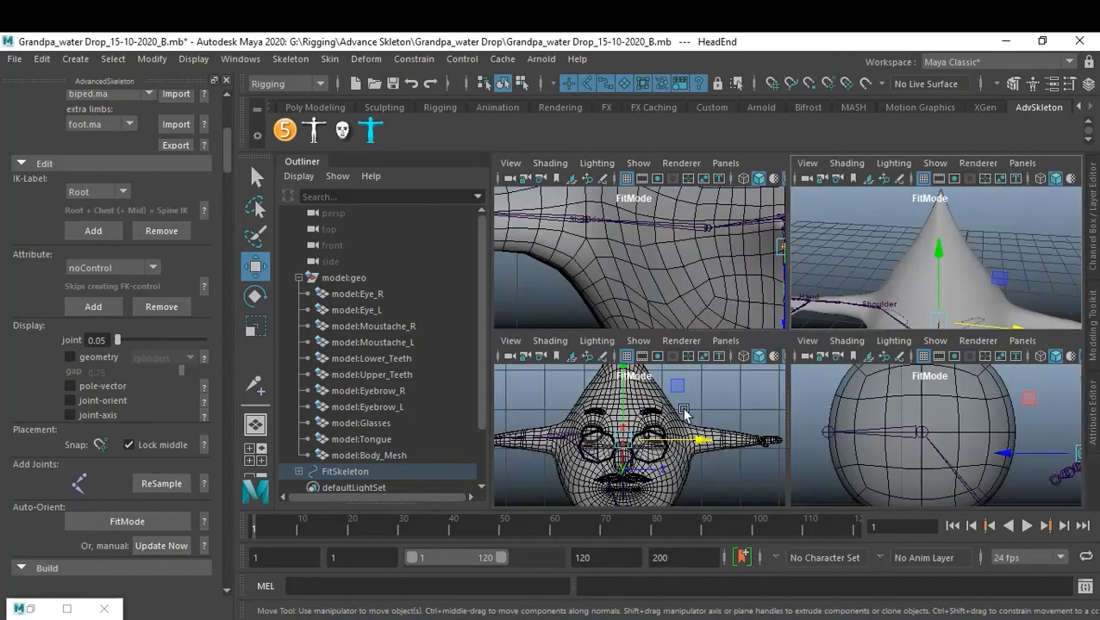
pyautogui.press('space')
pyautogui.keyDown('alt'); pyautogui.moveTo(742, 312); pyautogui.dragTo(753, 479, button='middle'); pyautogui.keyUp('alt')
pyautogui.moveTo(762, 445); pyautogui.dragTo(771, 212)
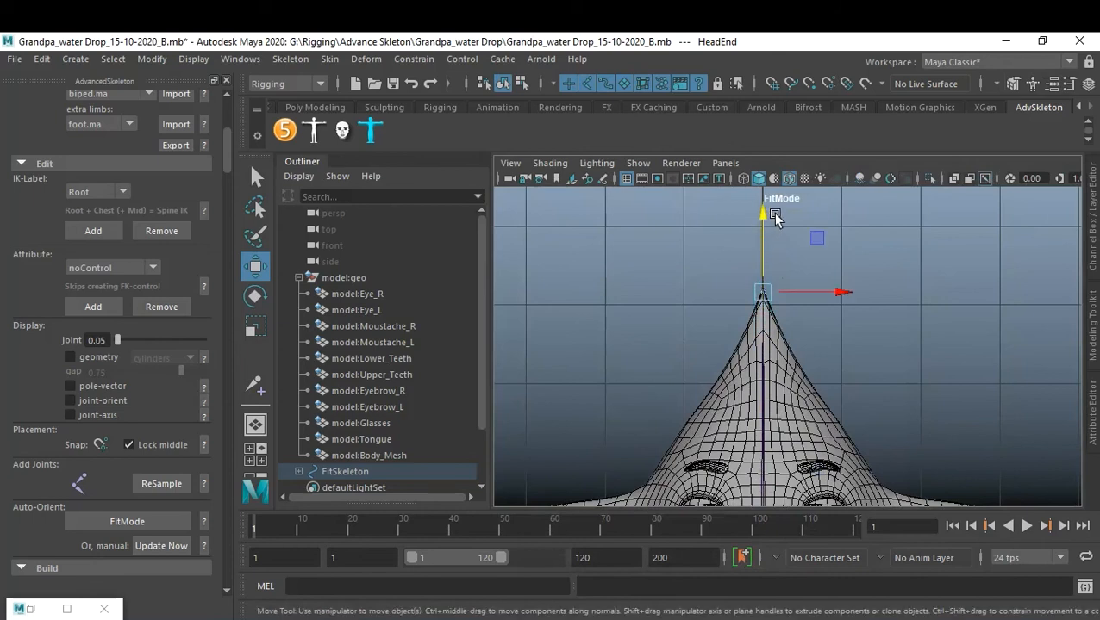
# Move the head-end joint in depth in the top view to line up with the centre of the head's tip.
pyautogui.press('space')
pyautogui.press('space')
pyautogui.keyDown('alt'); pyautogui.moveTo(823, 296); pyautogui.dragTo(997, 390, button='right'); pyautogui.keyUp('alt')
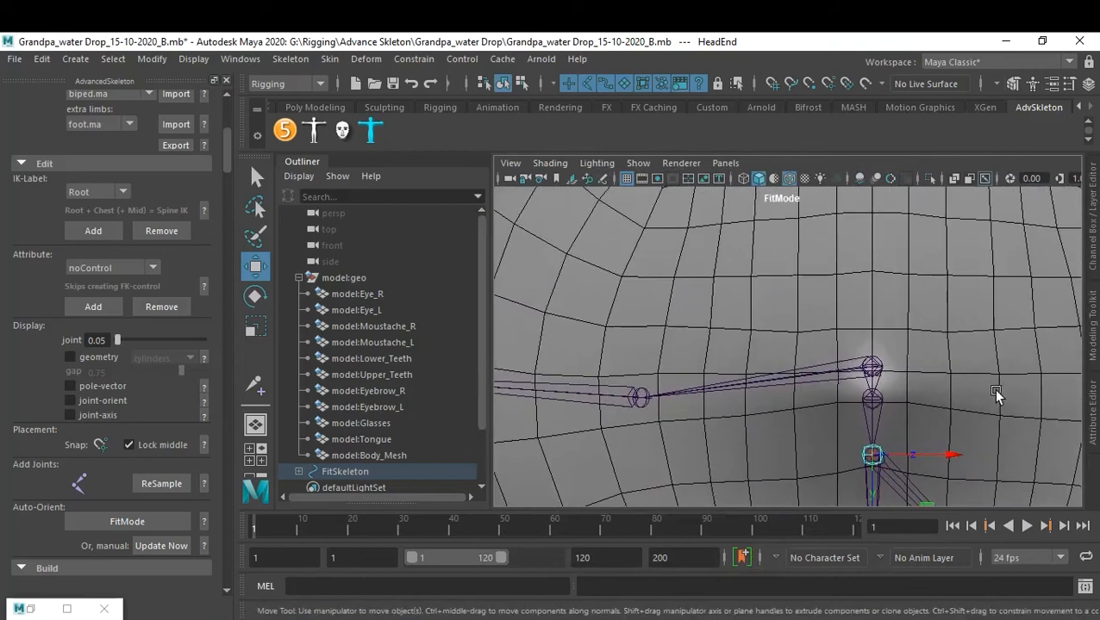
pyautogui.keyDown('alt'); pyautogui.moveTo(982, 391); pyautogui.dragTo(977, 357, button='middle'); pyautogui.keyUp('alt')
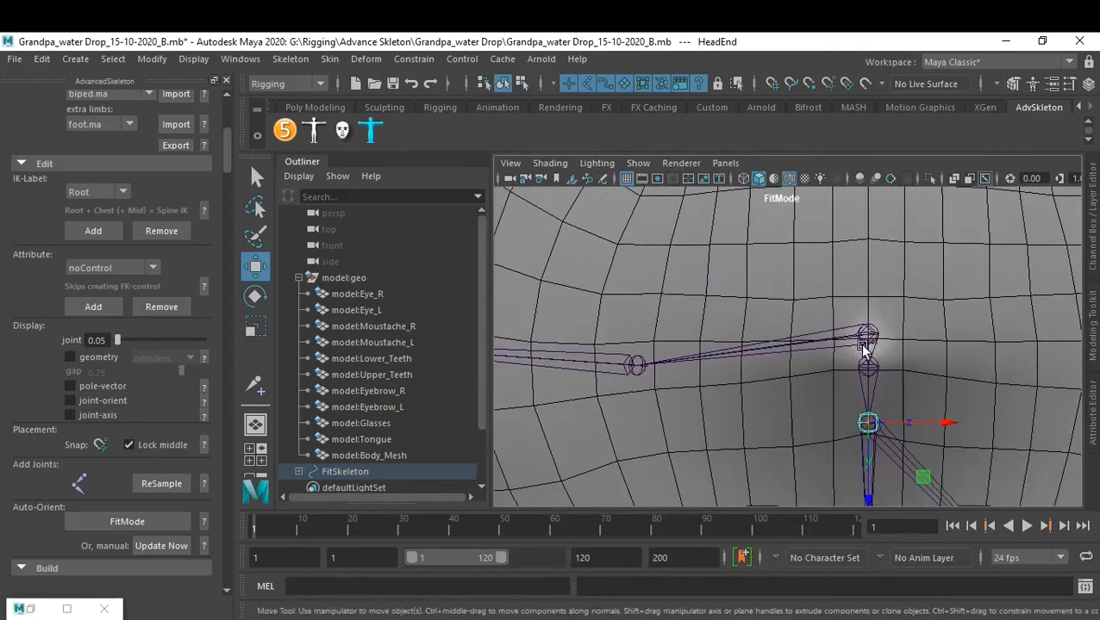
pyautogui.moveTo(870, 497); pyautogui.dragTo(869, 431)
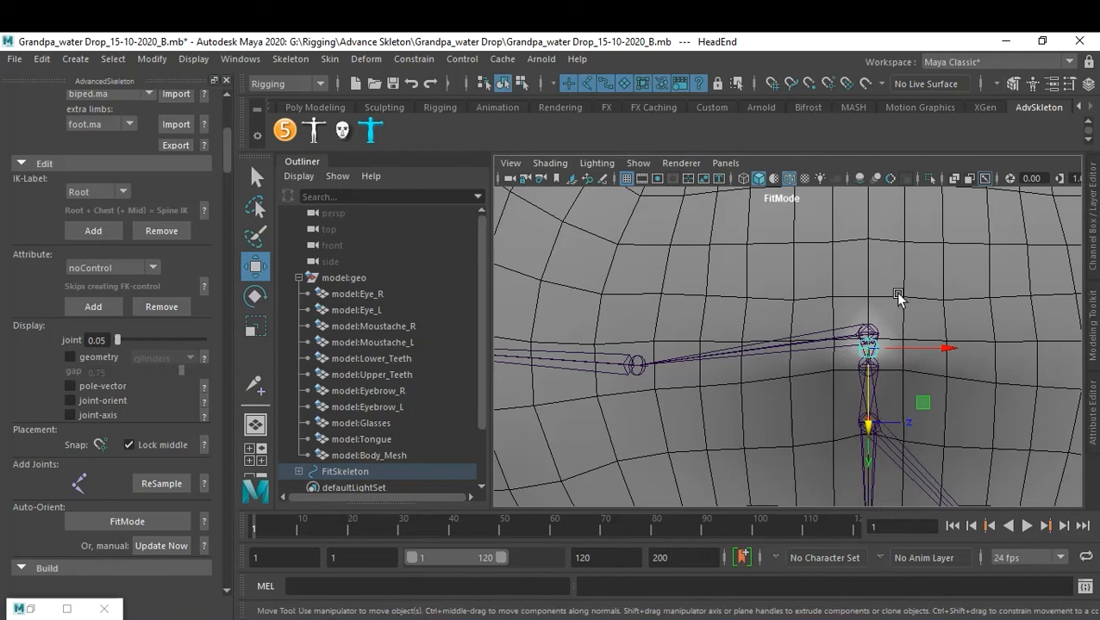
# Snap the head-end joint to the vertex at the very tip of the head in the perspective view.
pyautogui.press('space')
pyautogui.press('space')
pyautogui.keyDown('alt'); pyautogui.moveTo(781, 327); pyautogui.dragTo(868, 347, button='right'); pyautogui.keyUp('alt')
pyautogui.keyDown('alt'); pyautogui.moveTo(861, 350); pyautogui.dragTo(845, 426, button='middle'); pyautogui.keyUp('alt')
pyautogui.keyDown('alt'); pyautogui.moveTo(843, 422); pyautogui.dragTo(953, 442, button='right'); pyautogui.keyUp('alt')
pyautogui.keyDown('alt'); pyautogui.moveTo(953, 442); pyautogui.dragTo(705, 382); pyautogui.keyUp('alt')
pyautogui.moveTo(704, 382)
pyautogui.keyDown('alt'); pyautogui.mouseDown(button='middle')
pyautogui.moveTo(717, 388)
pyautogui.moveTo(702, 390)
pyautogui.mouseUp(button='middle'); pyautogui.keyUp('alt')
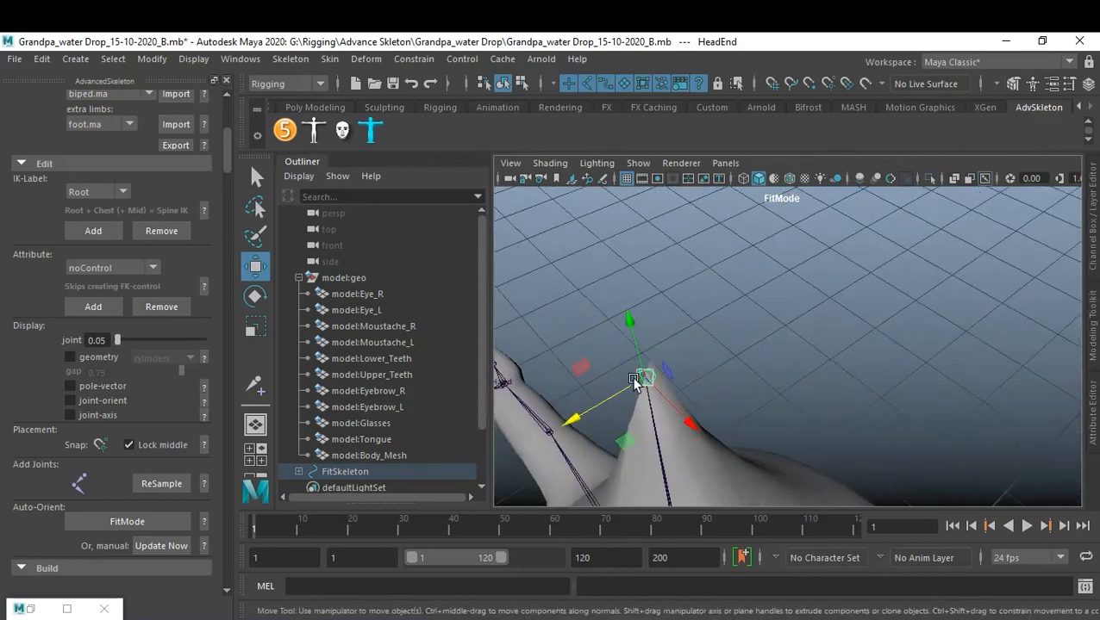
pyautogui.press('v')
pyautogui.moveTo(643, 378); pyautogui.dragTo(657, 361)
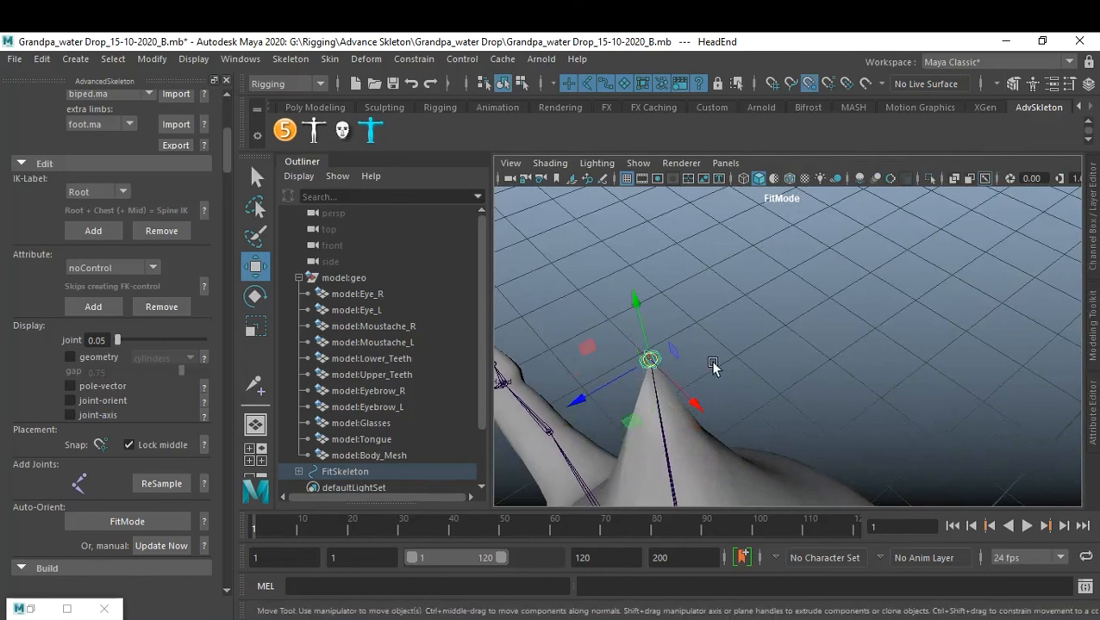
# Show the head-end joint's channel values, nudge the joint slightly sideways at the head's tip and deselect it.
pyautogui.keyDown('alt'); pyautogui.moveTo(771, 366); pyautogui.dragTo(888, 364); pyautogui.keyUp('alt')
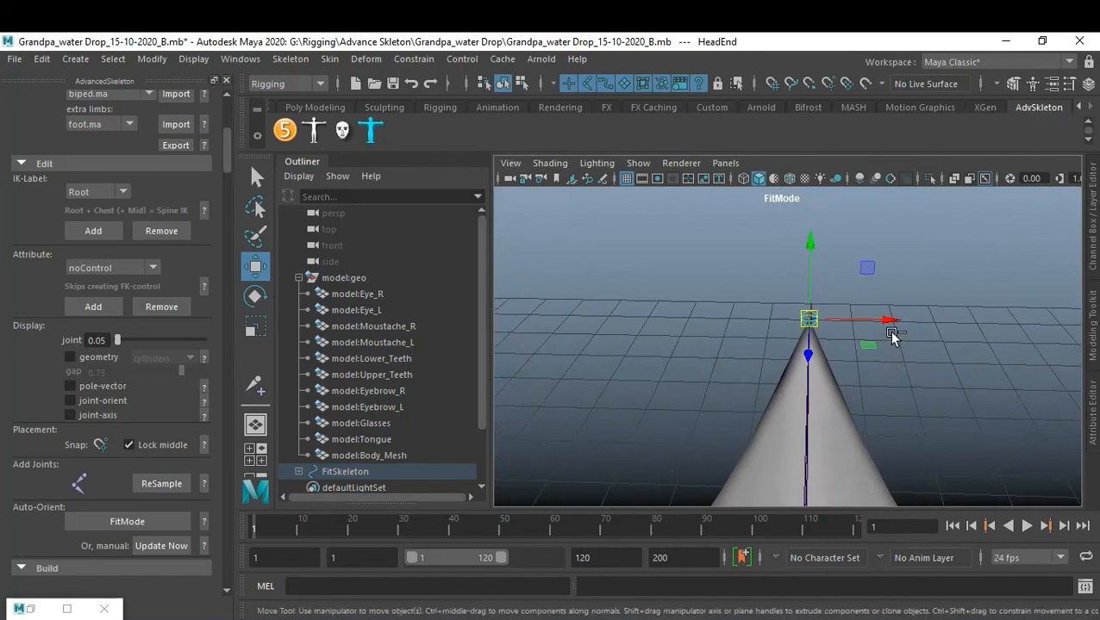
pyautogui.hotkey('ctrl', 'a')
pyautogui.hotkey('ctrl', 'a')
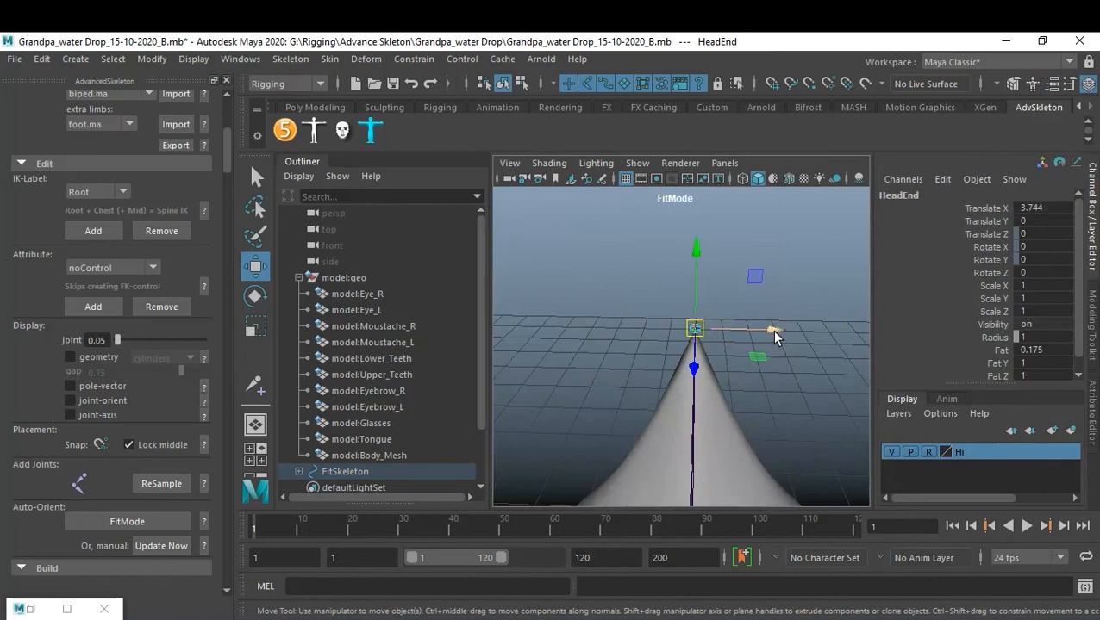
pyautogui.moveTo(773, 335); pyautogui.dragTo(768, 334)
pyautogui.click(809, 372)
# Check the fitted skeleton against the face and head from several angles and save the current scene.
pyautogui.keyDown('alt'); pyautogui.moveTo(766, 379); pyautogui.dragTo(797, 407); pyautogui.keyUp('alt')
pyautogui.keyDown('alt'); pyautogui.moveTo(714, 393); pyautogui.dragTo(798, 388); pyautogui.keyUp('alt')
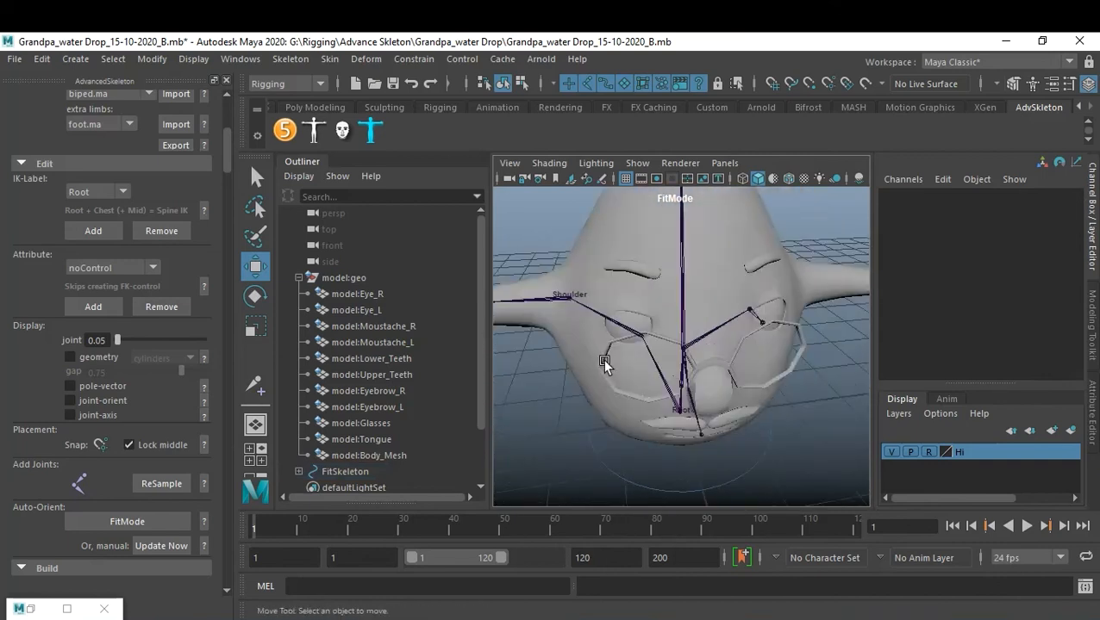
pyautogui.keyDown('alt'); pyautogui.moveTo(606, 359); pyautogui.dragTo(706, 372); pyautogui.keyUp('alt')
pyautogui.keyDown('alt'); pyautogui.moveTo(707, 372); pyautogui.dragTo(741, 344, button='middle'); pyautogui.keyUp('alt')
pyautogui.keyDown('alt'); pyautogui.moveTo(741, 345); pyautogui.dragTo(806, 345); pyautogui.keyUp('alt')
pyautogui.keyDown('alt'); pyautogui.moveTo(698, 325); pyautogui.dragTo(750, 308); pyautogui.keyUp('alt')
pyautogui.hotkey('ctrl', 's')
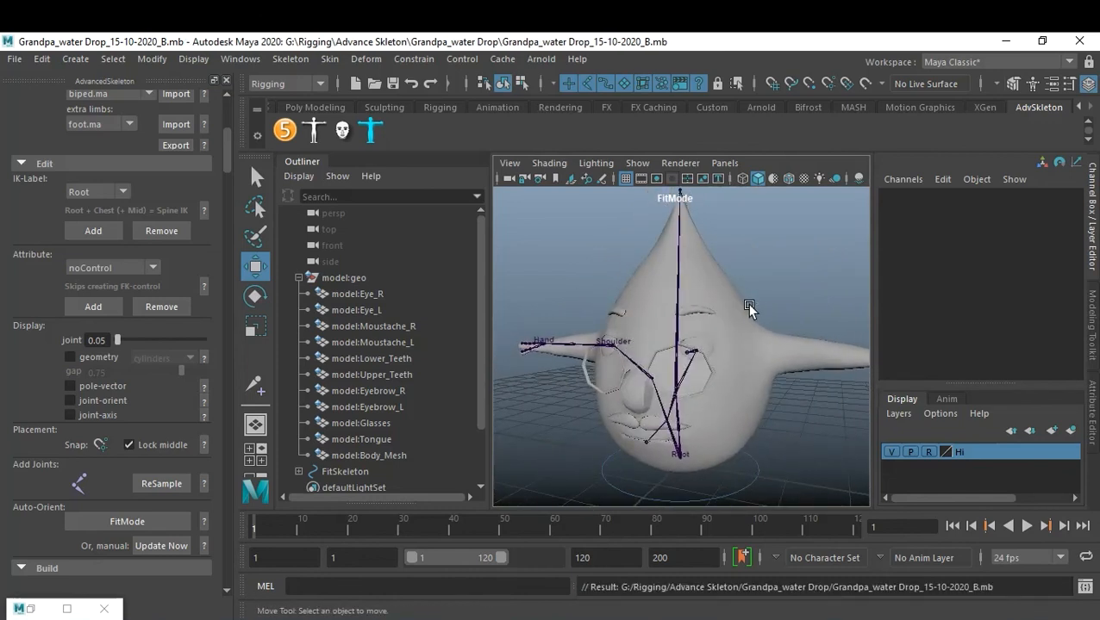
# Save the scene as a new version named Grandpa_water Drop_15-10-2020_Joints_C in the same folder.
pyautogui.hotkey('ctrl', 'shift', 's')
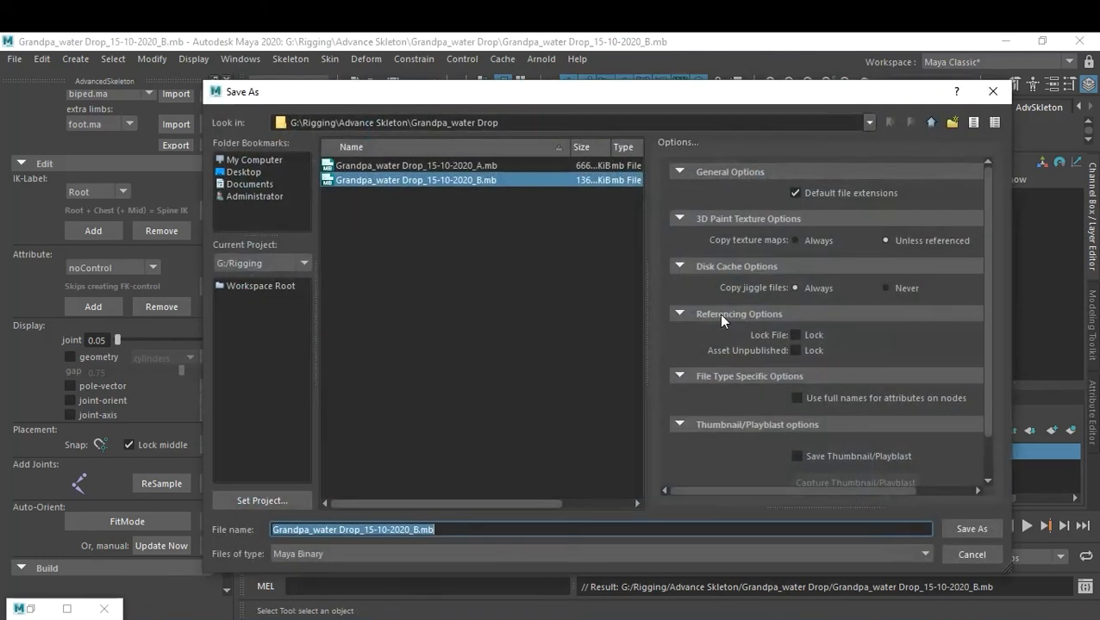
pyautogui.click(424, 527)
pyautogui.moveTo(411, 527); pyautogui.dragTo(469, 530)
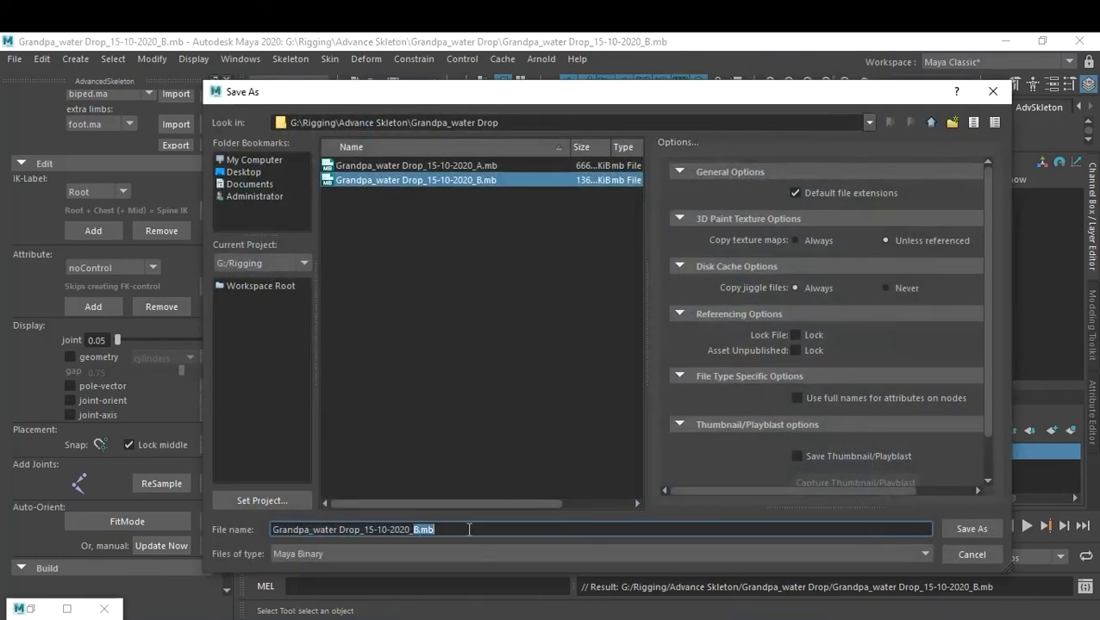
pyautogui.write('C')
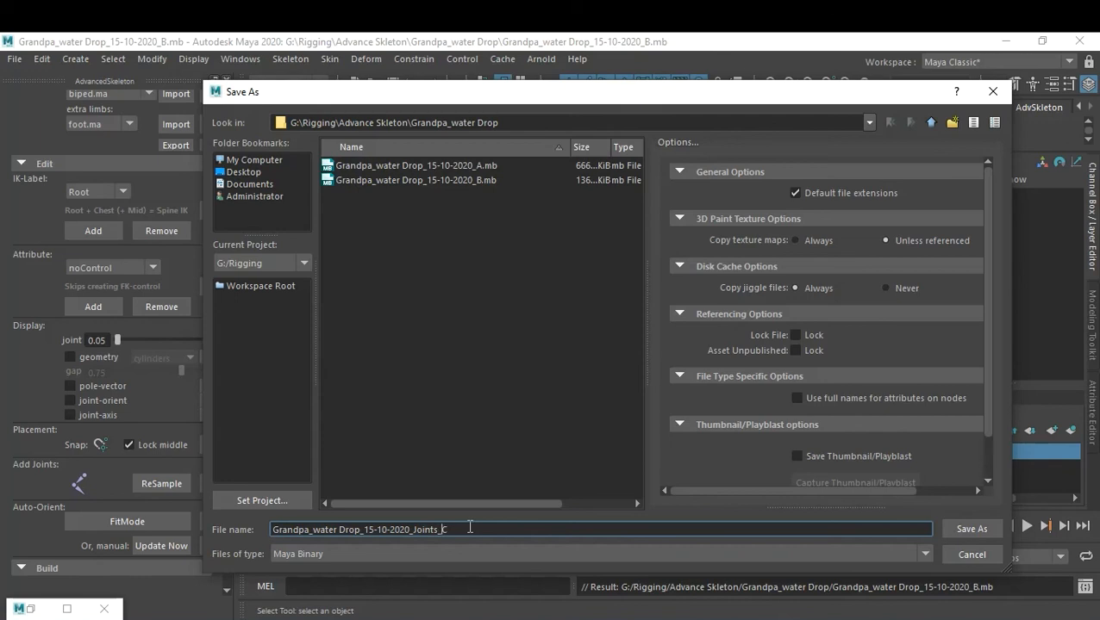
pyautogui.press('Return')
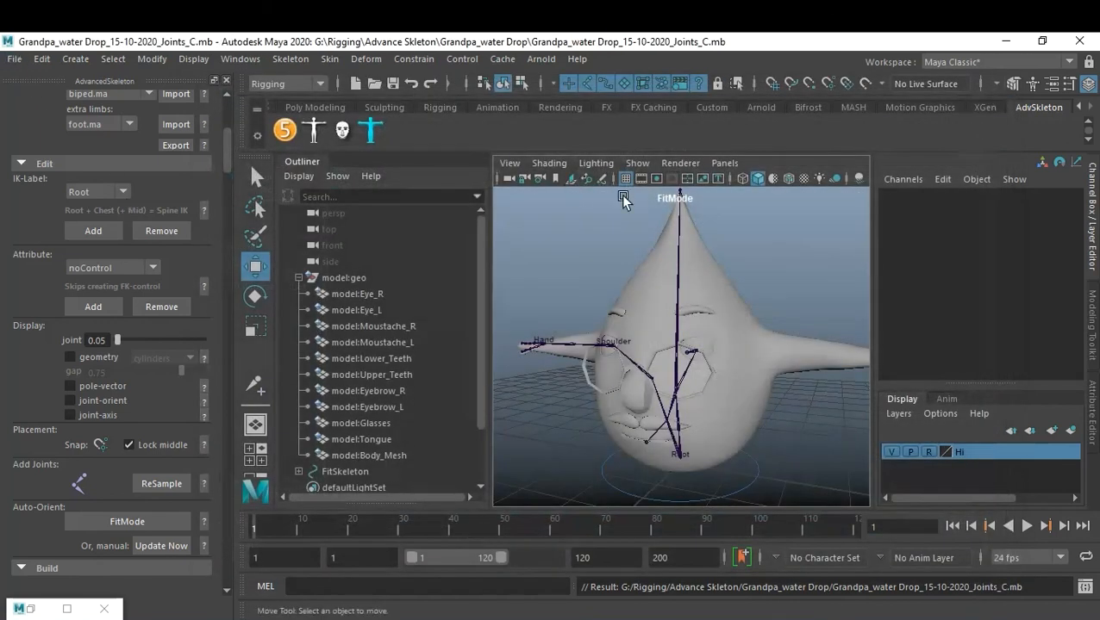
pyautogui.keyDown('alt'); pyautogui.moveTo(771, 272); pyautogui.dragTo(739, 281); pyautogui.keyUp('alt')
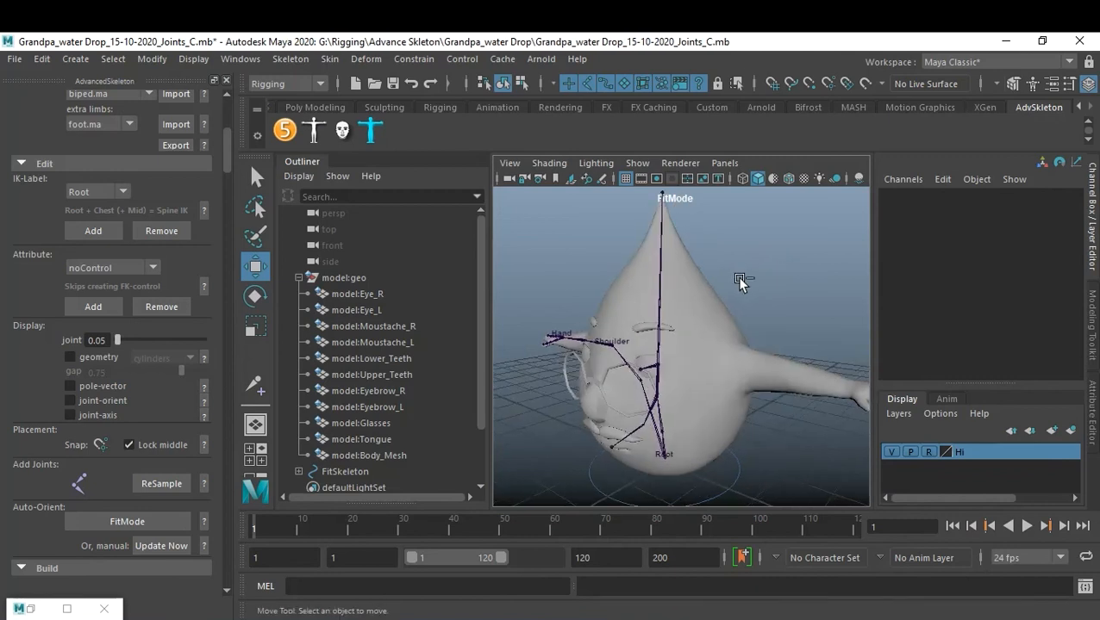
pyautogui.hotkey('ctrl', 's')
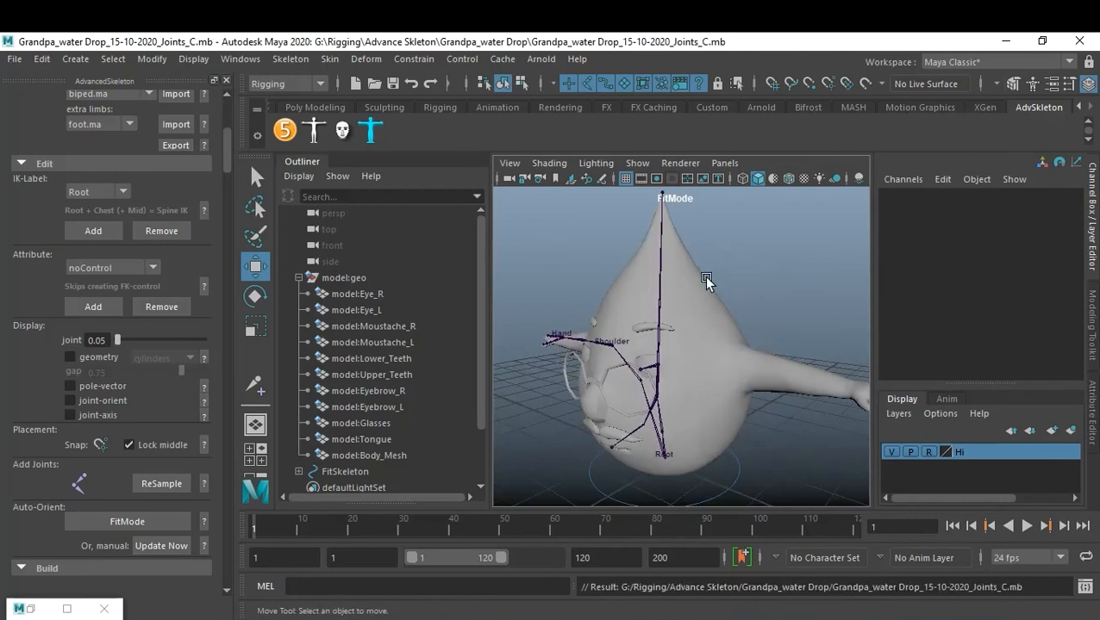
# Save another version of the scene as Grandpa_water Drop_15-10-2020_Joints_D in the same folder.
pyautogui.click(15, 59)
pyautogui.click(104, 140)
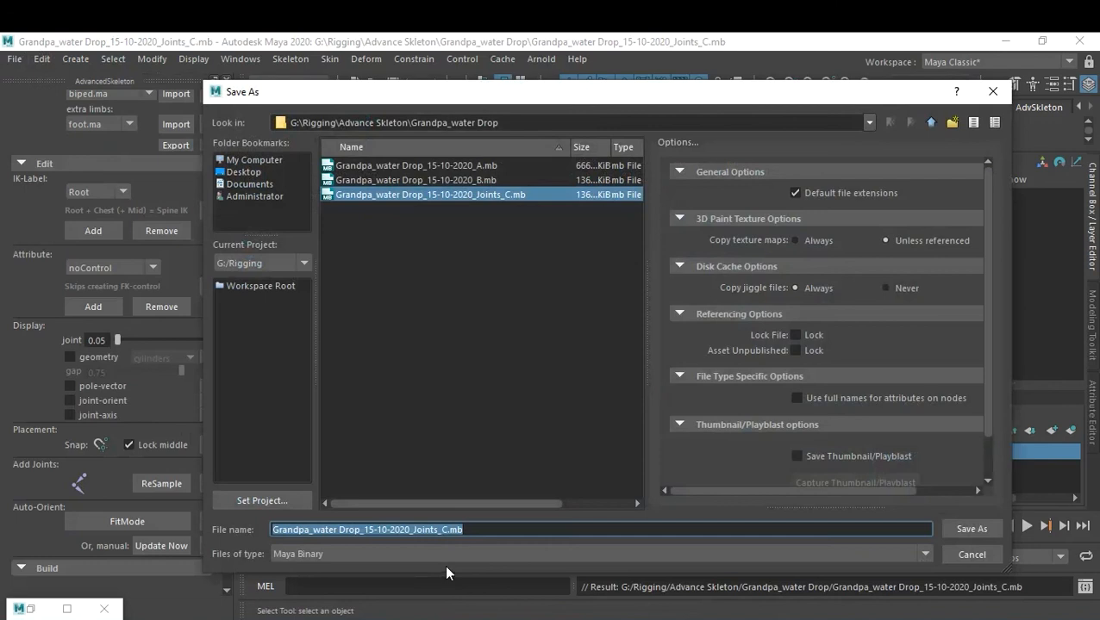
pyautogui.moveTo(442, 529); pyautogui.dragTo(517, 529)
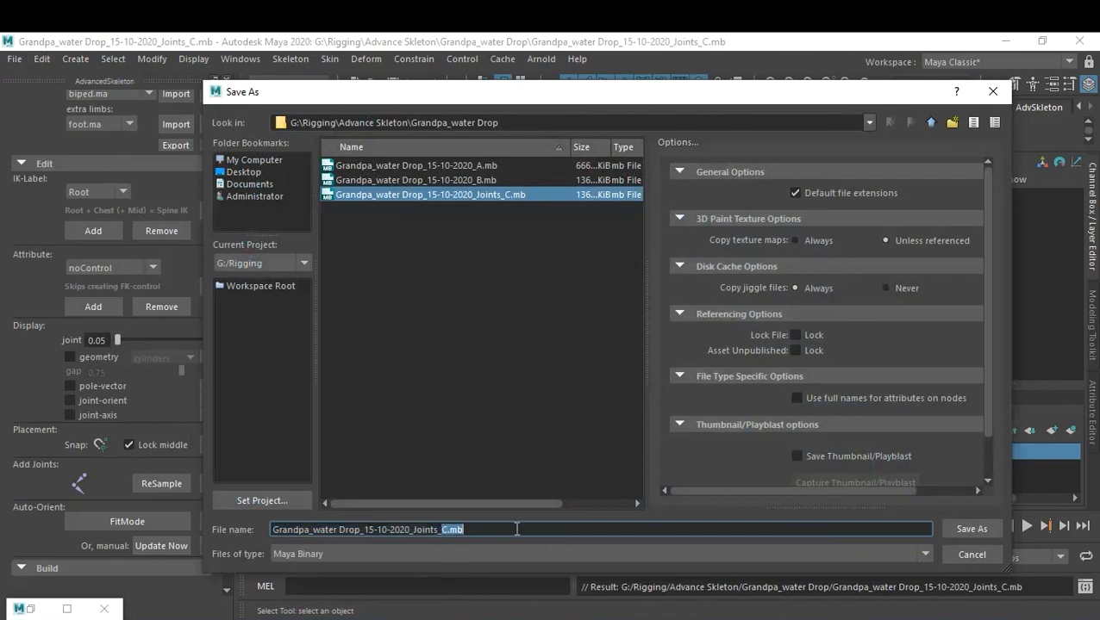
pyautogui.write('D')
pyautogui.press('Return')
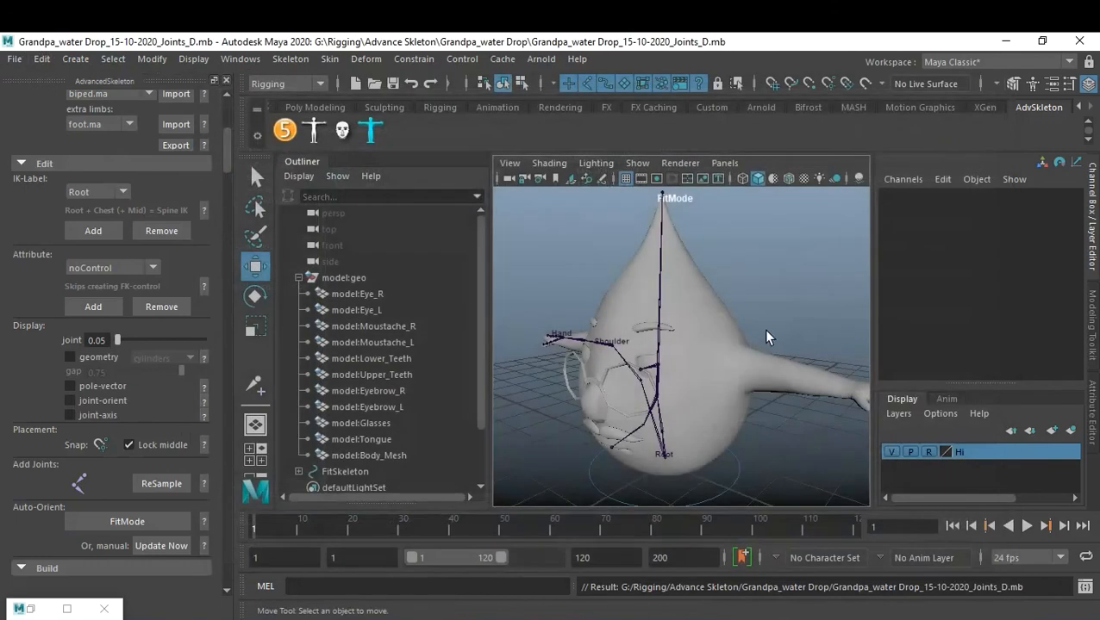
pyautogui.keyDown('alt'); pyautogui.moveTo(764, 333); pyautogui.dragTo(739, 330); pyautogui.keyUp('alt')
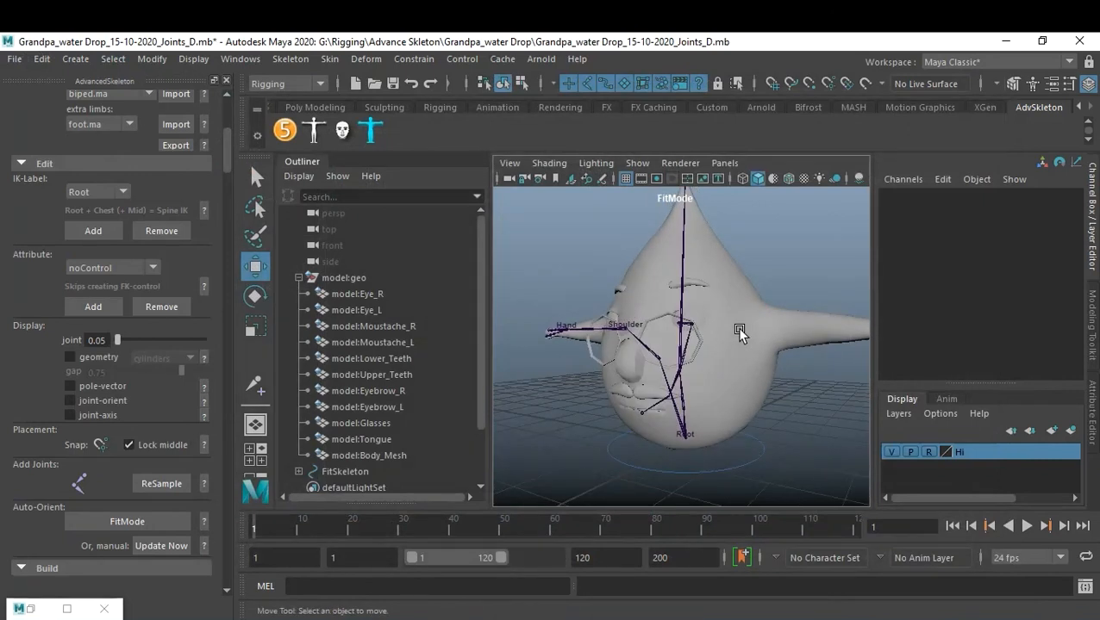